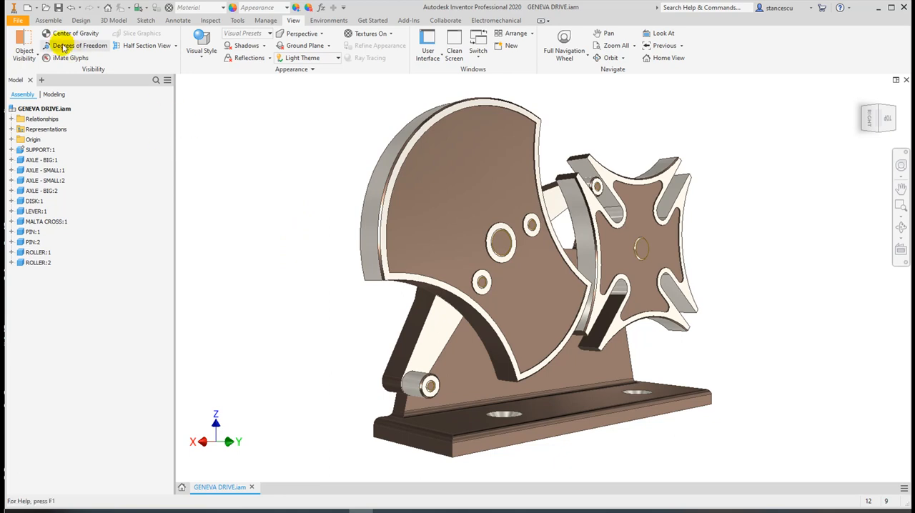
Create a new assembly from the metric Standard (mm).iam template
left_click(30, 8)
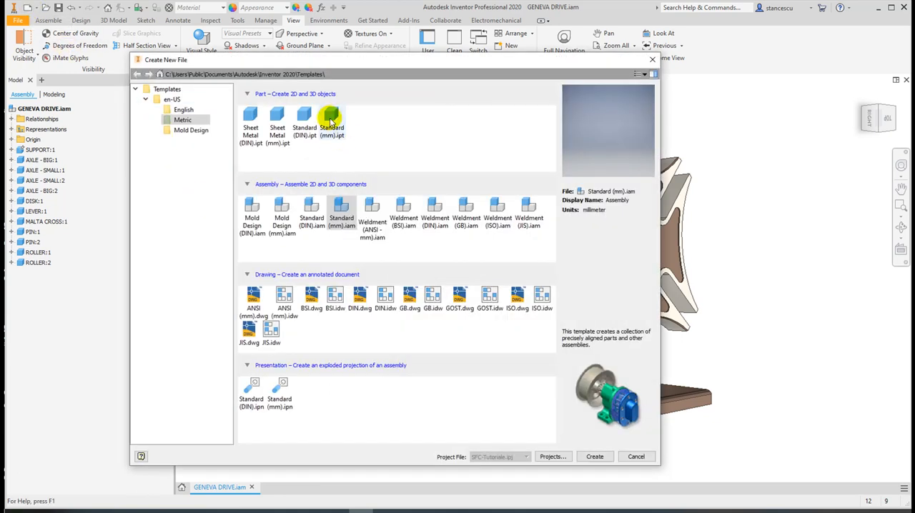
left_click(333, 116)
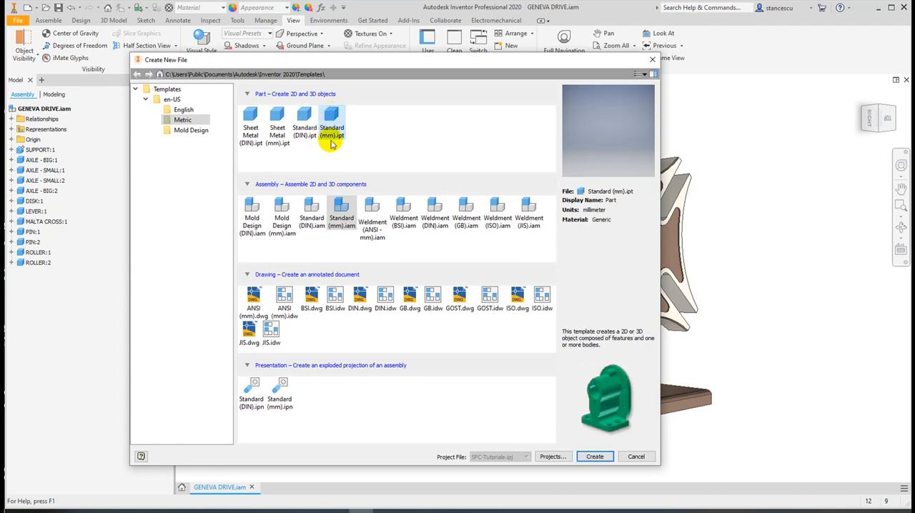
left_click(342, 206)
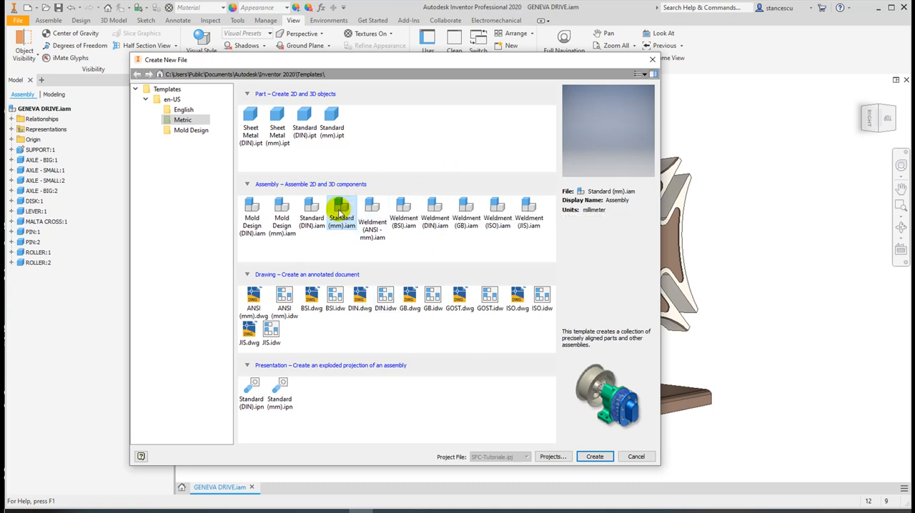
double_click(340, 210)
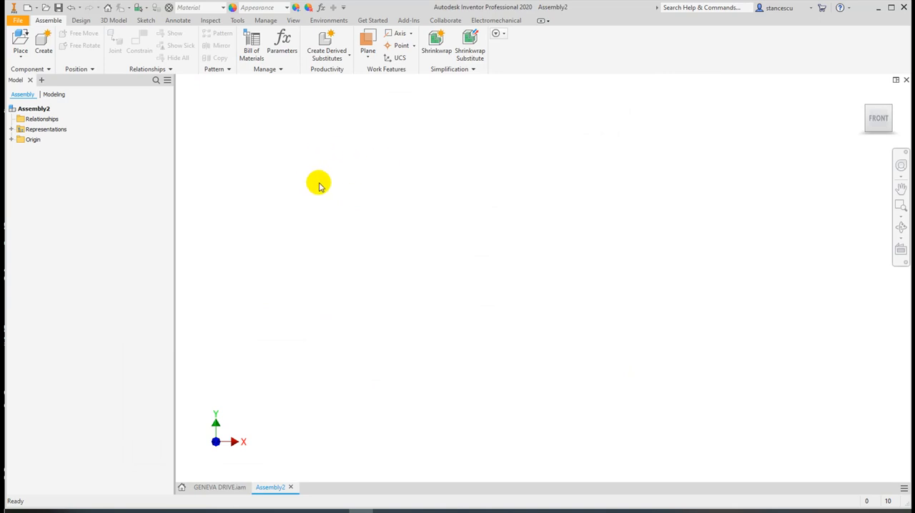
Choose SUPPORT.ipt from the Geneva drive folder as the first component to place in the assembly
left_click(21, 40)
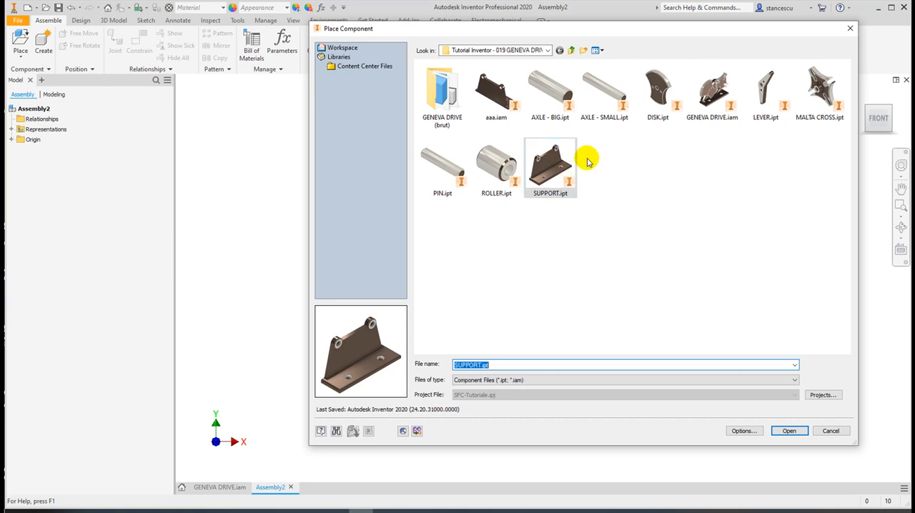
left_click(506, 171)
left_click(549, 111)
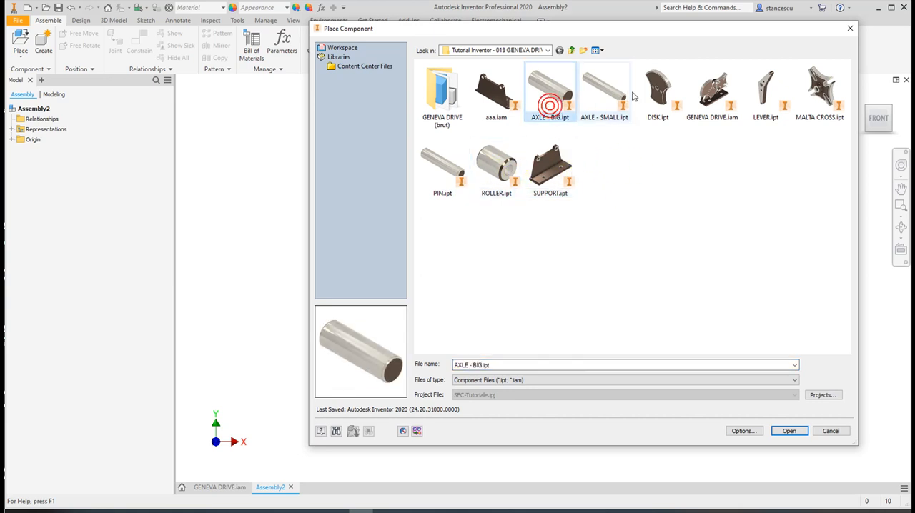
left_click(657, 93)
left_click(712, 93)
left_click(763, 93)
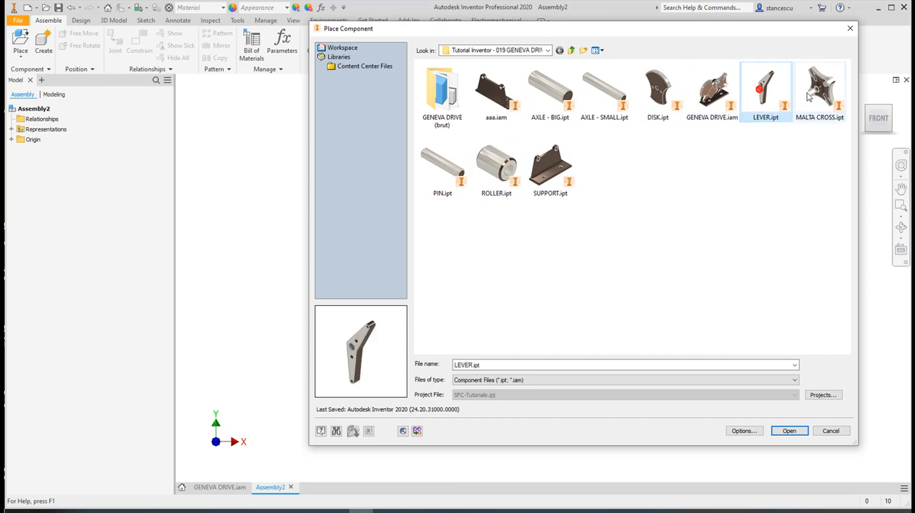
left_click(818, 95)
left_click(554, 170)
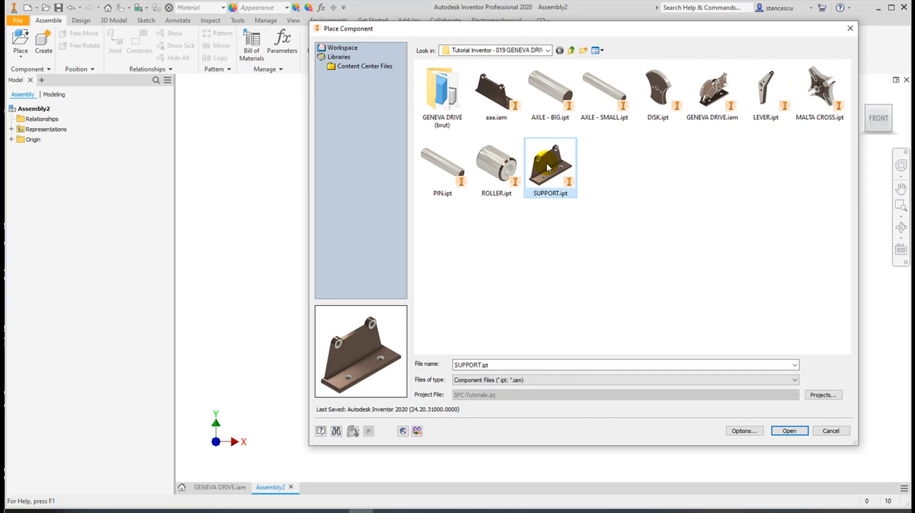
double_click(548, 166)
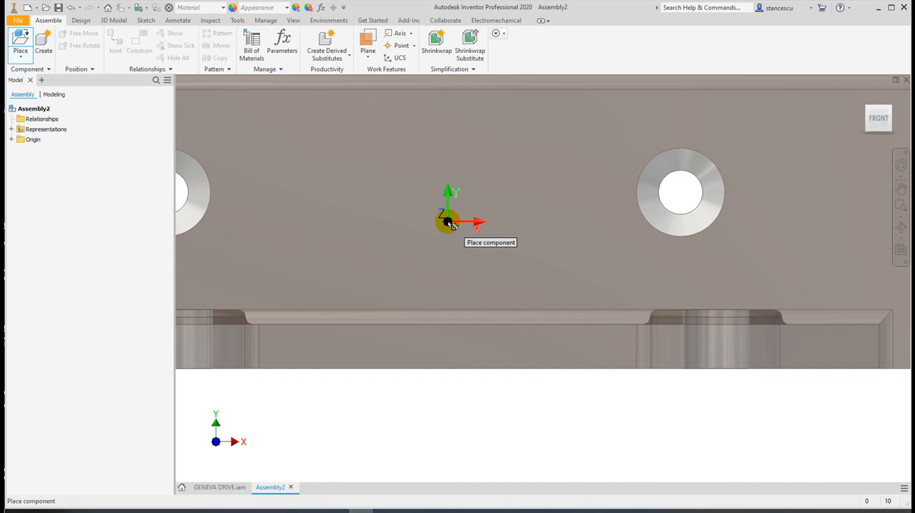
Place one instance of the support grounded at the assembly origin and end the placement
middle_click_drag(565, 164, 412, 206)
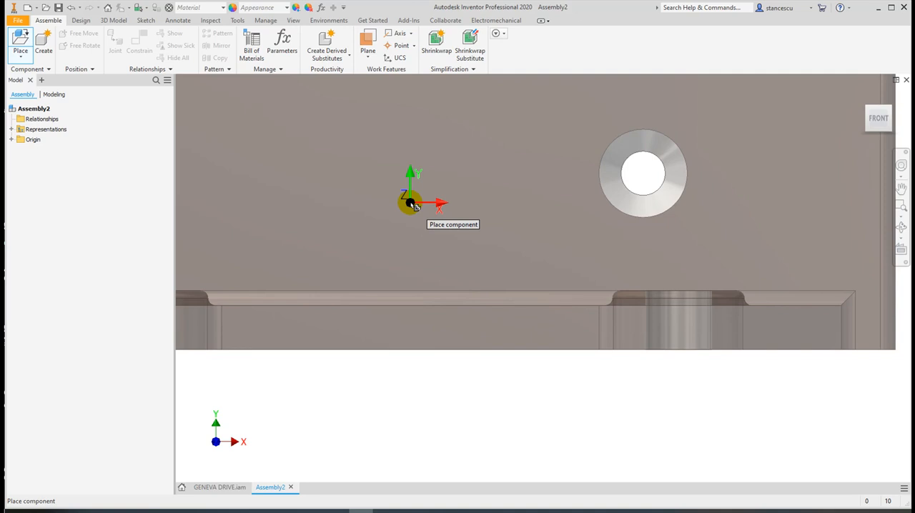
right_click(416, 204)
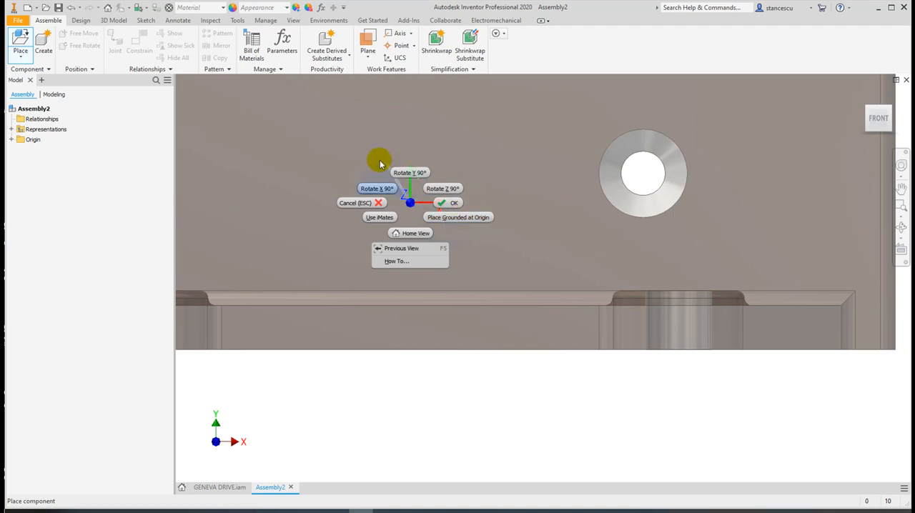
left_click(452, 219)
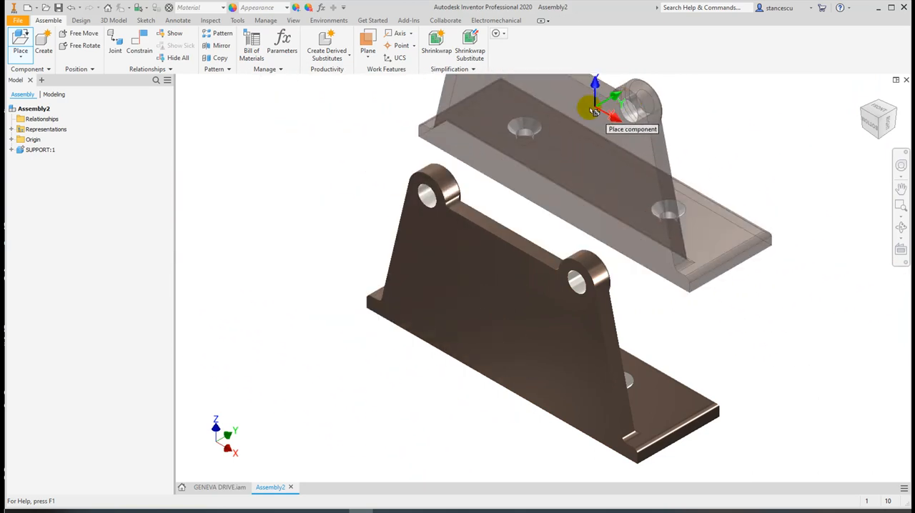
right_click(683, 177)
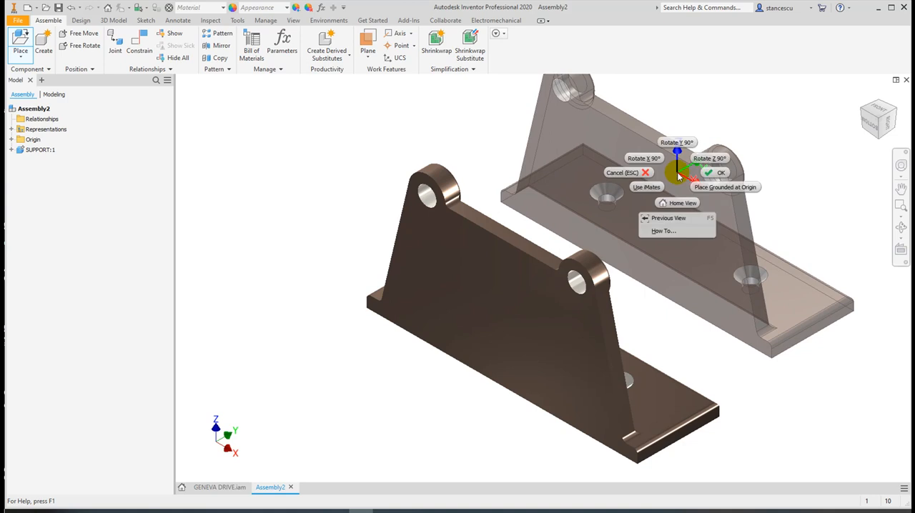
left_click(724, 173)
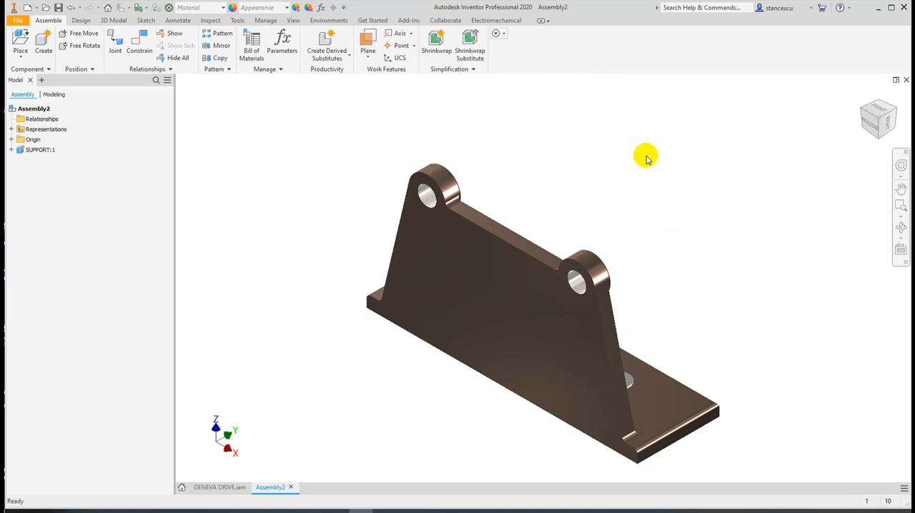
Check whether the support can be moved, and list the origin planes, axes and center points of the assembly and SUPPORT:1
left_click(489, 285)
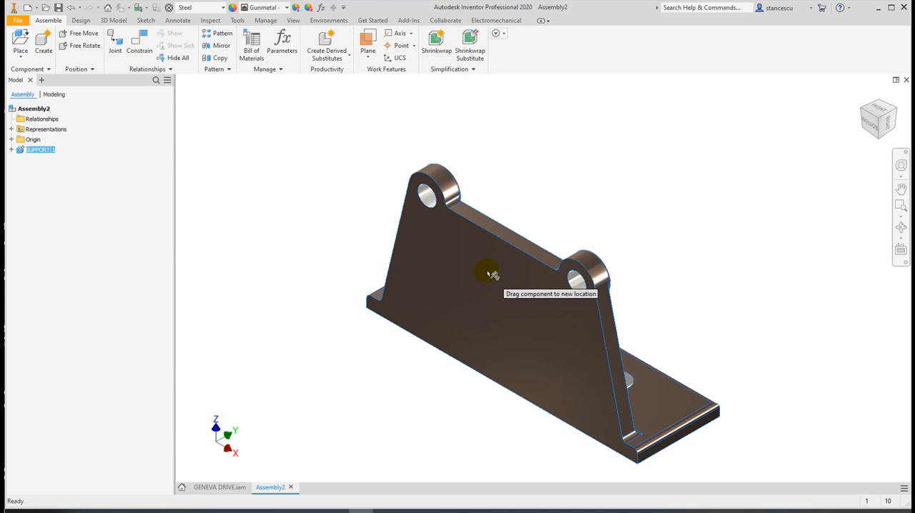
left_click(625, 140)
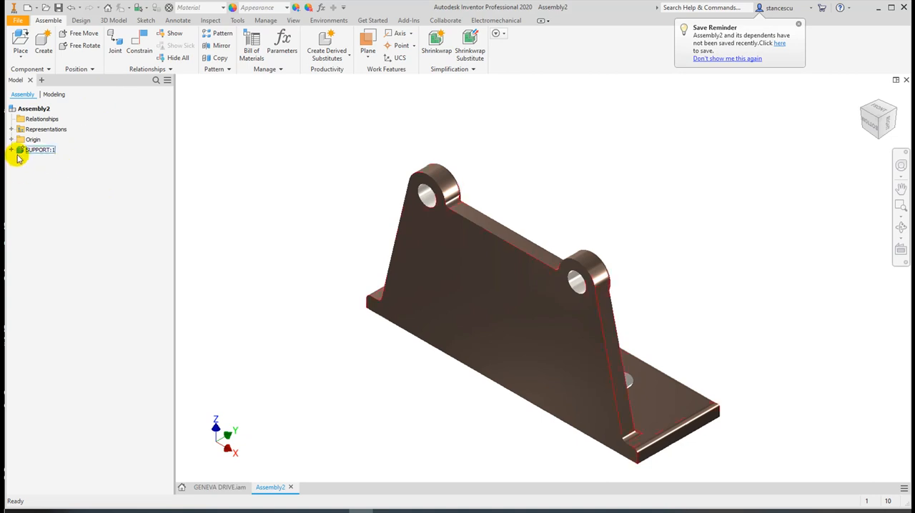
left_click(11, 139)
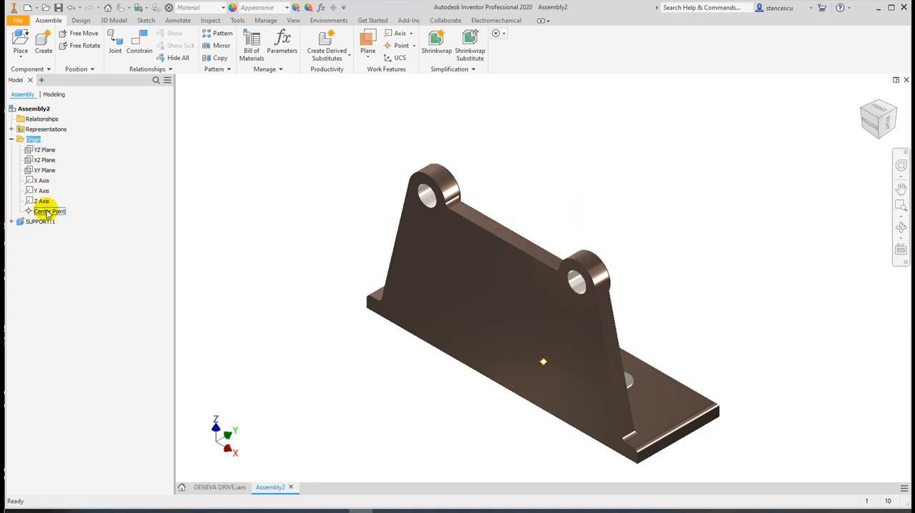
left_click(12, 222)
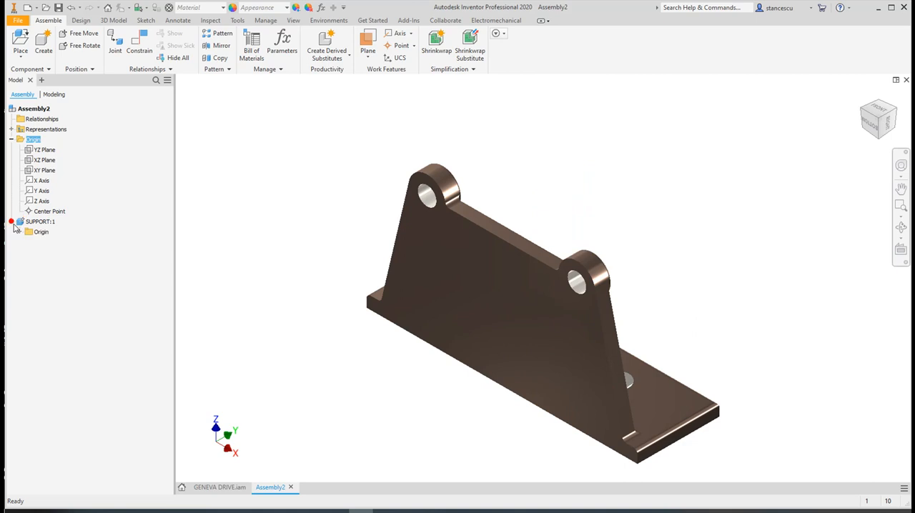
left_click(18, 233)
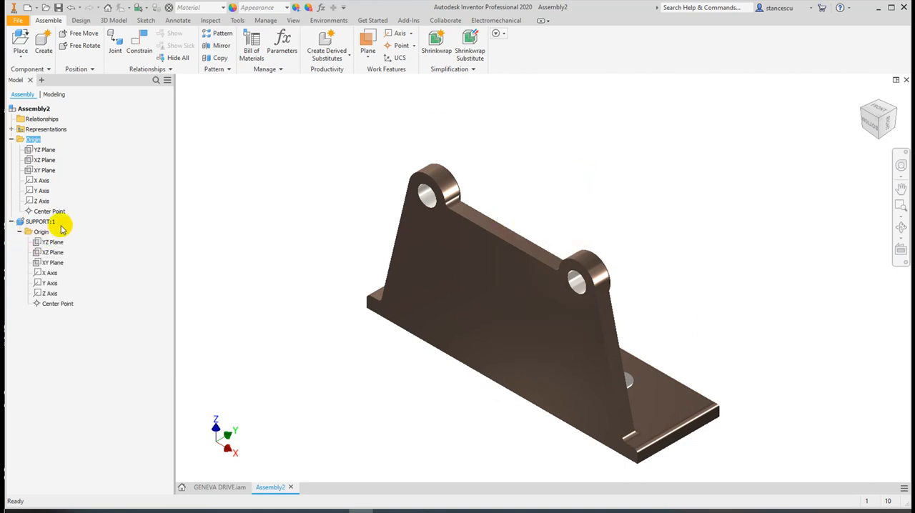
left_click(26, 233)
left_click(43, 243)
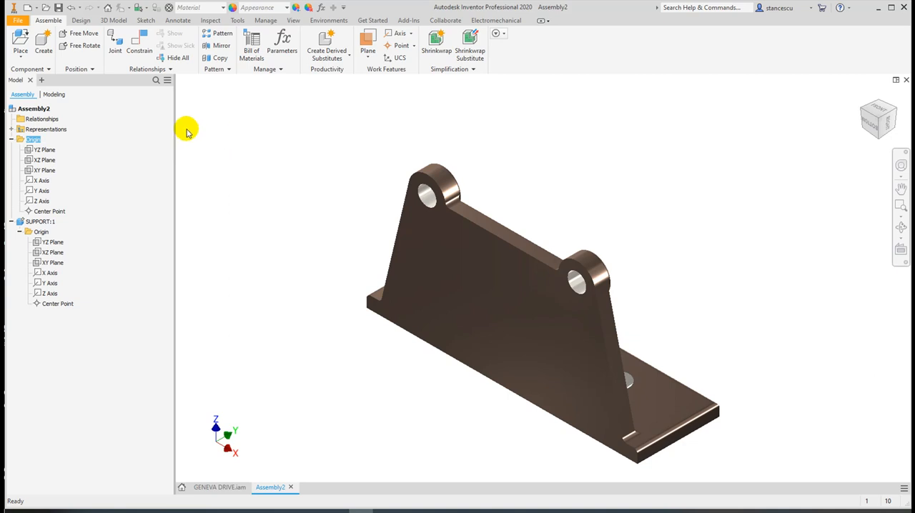
Show the YZ planes of both the assembly and SUPPORT:1 to compare their positions
right_click(32, 151)
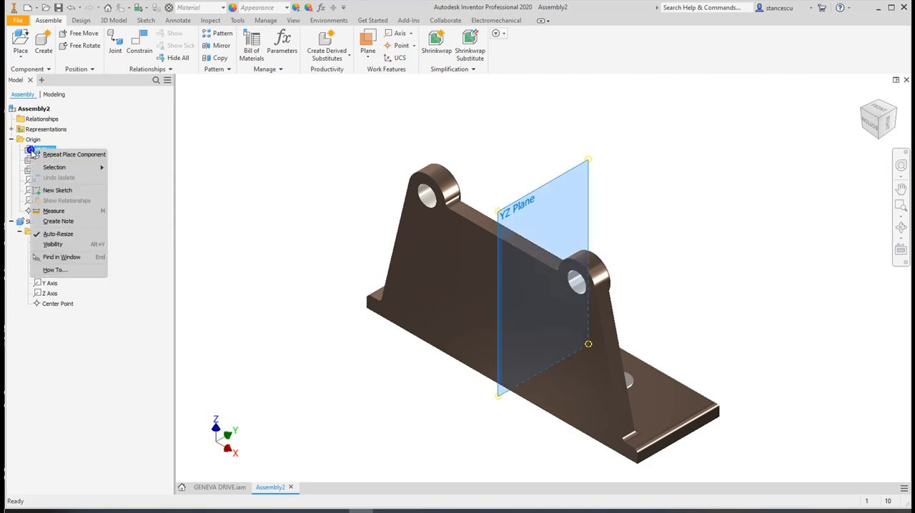
left_click(54, 244)
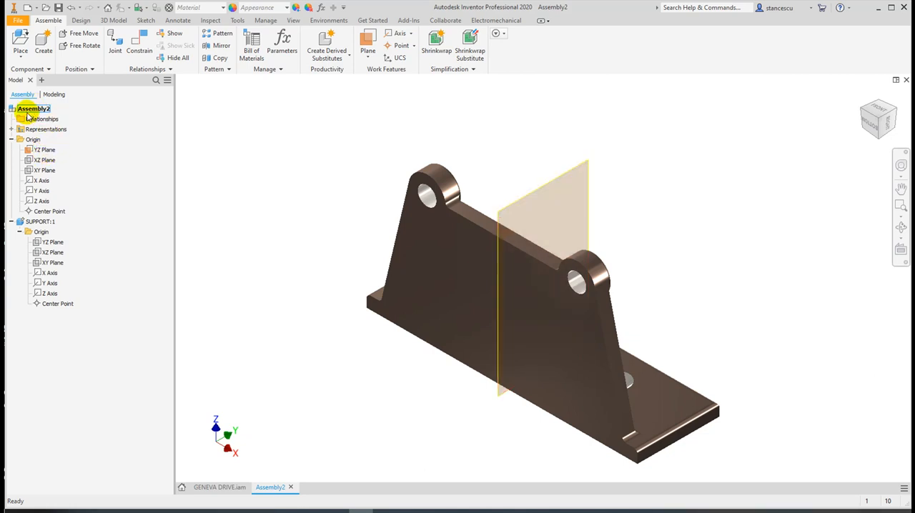
right_click(39, 246)
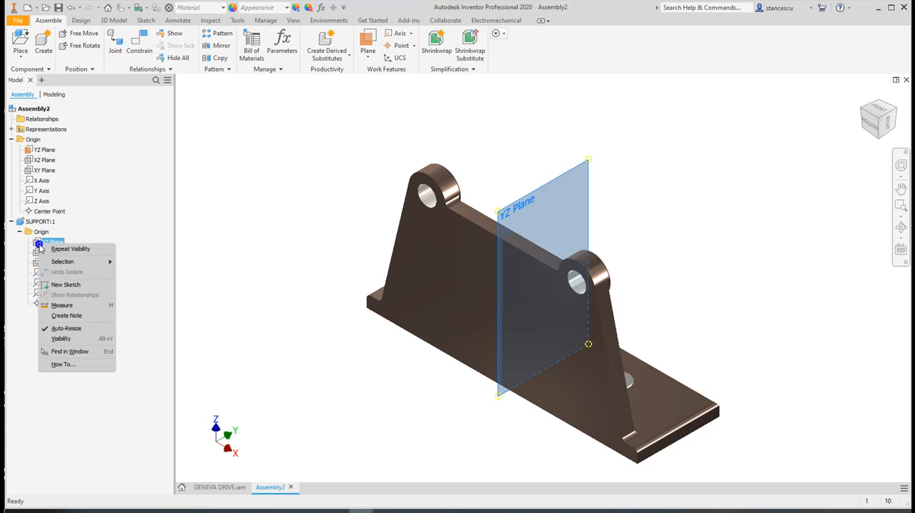
left_click(63, 339)
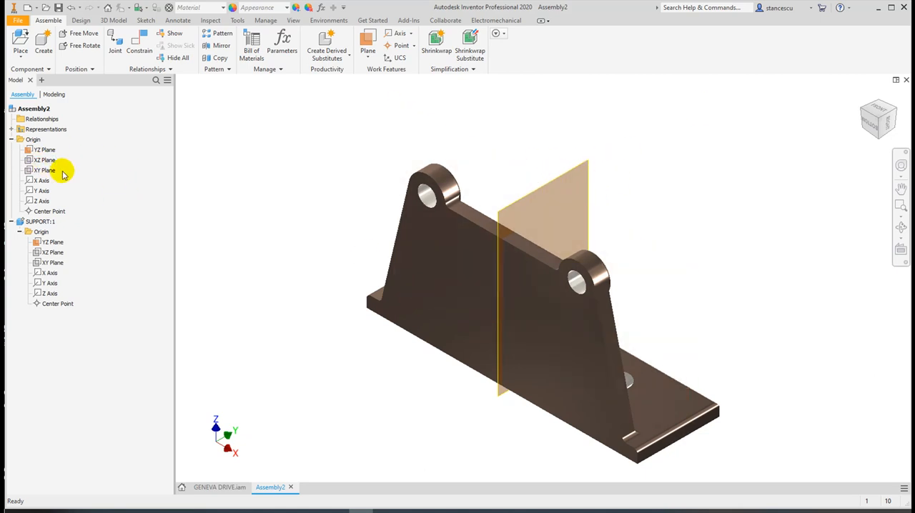
Hide the YZ planes of SUPPORT:1 and the assembly again
right_click(37, 243)
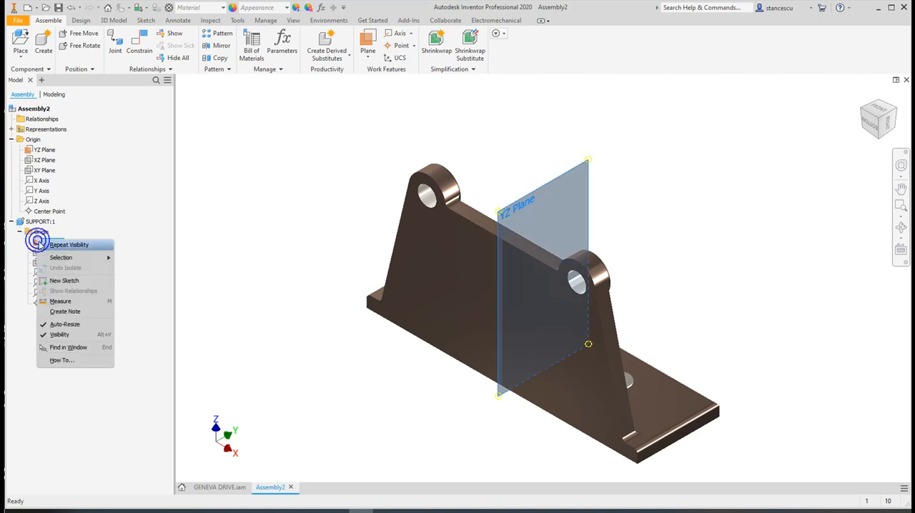
left_click(60, 336)
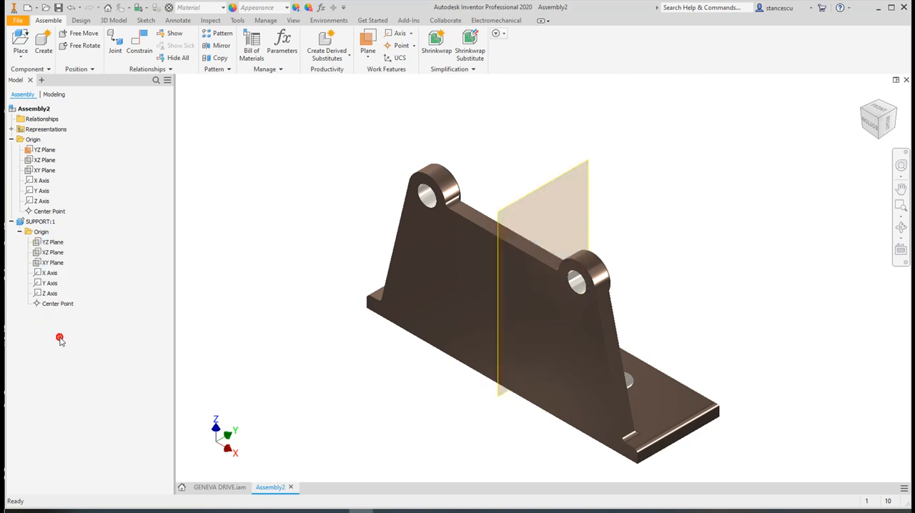
right_click(36, 150)
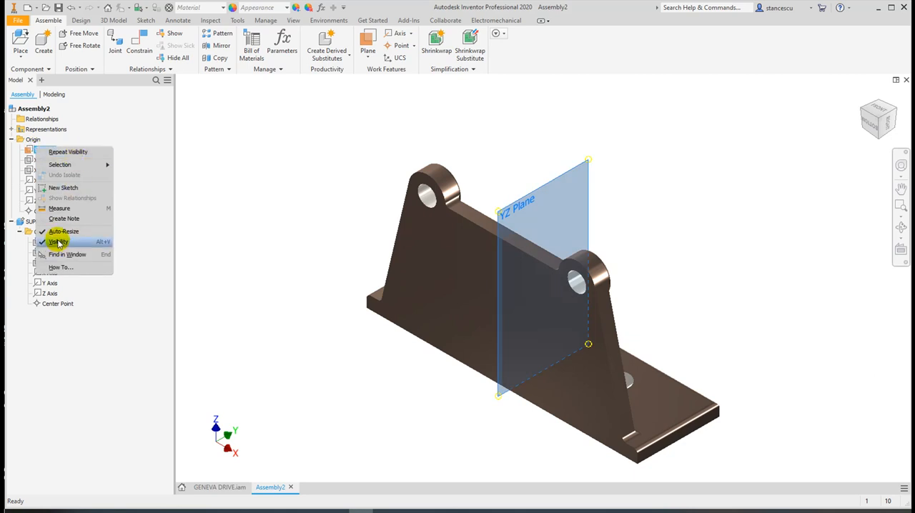
left_click(59, 243)
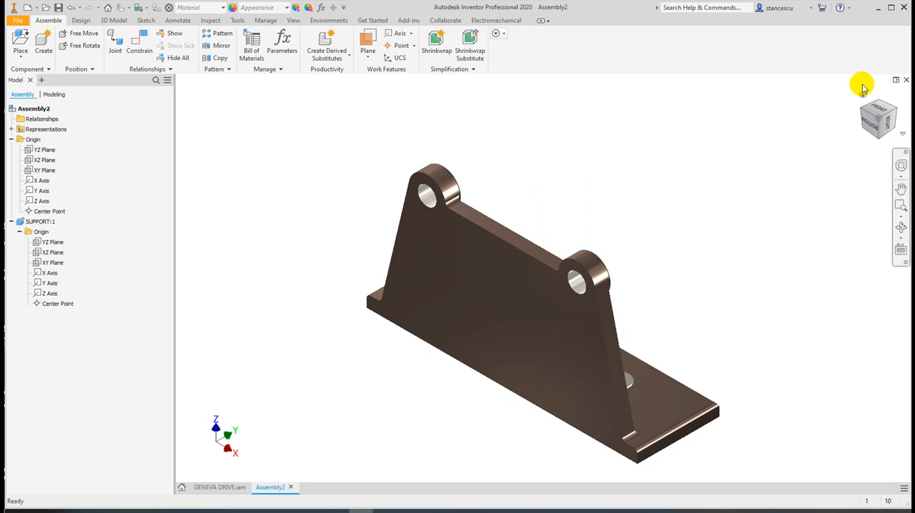
Set an isometric view facing the support's two bosses and the countersunk base holes as the home view, and orbit away to test it
left_click(897, 113)
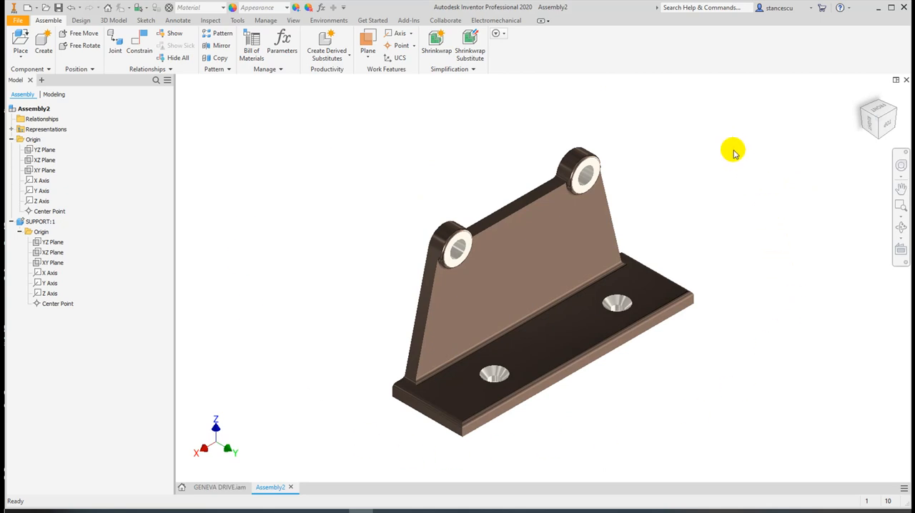
mouse_move(847, 93)
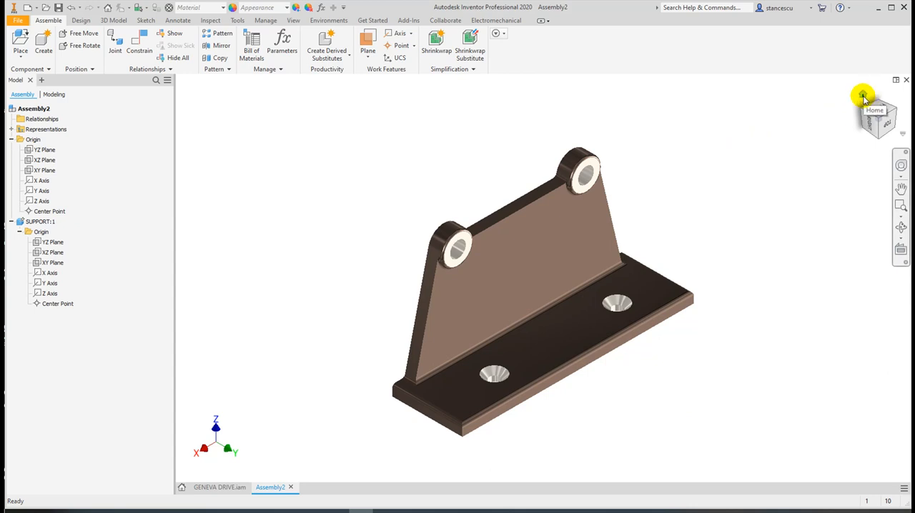
left_click(862, 96)
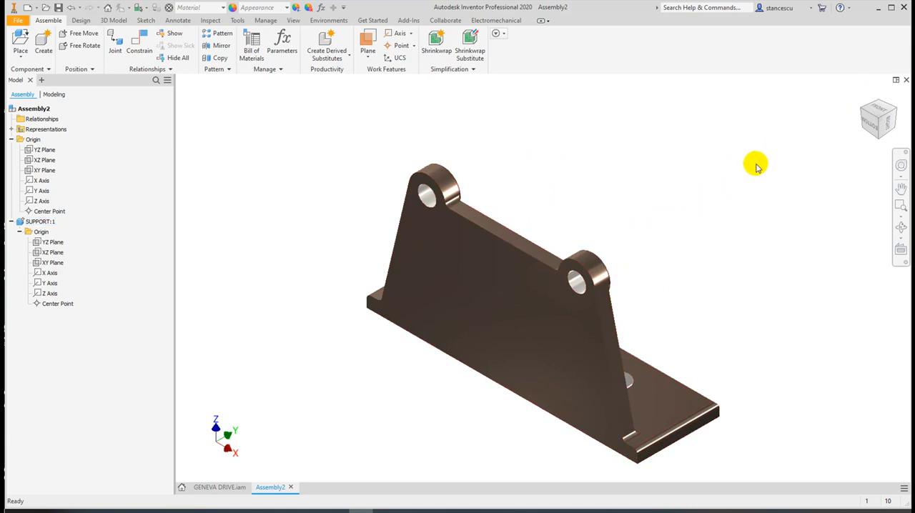
left_click(896, 113)
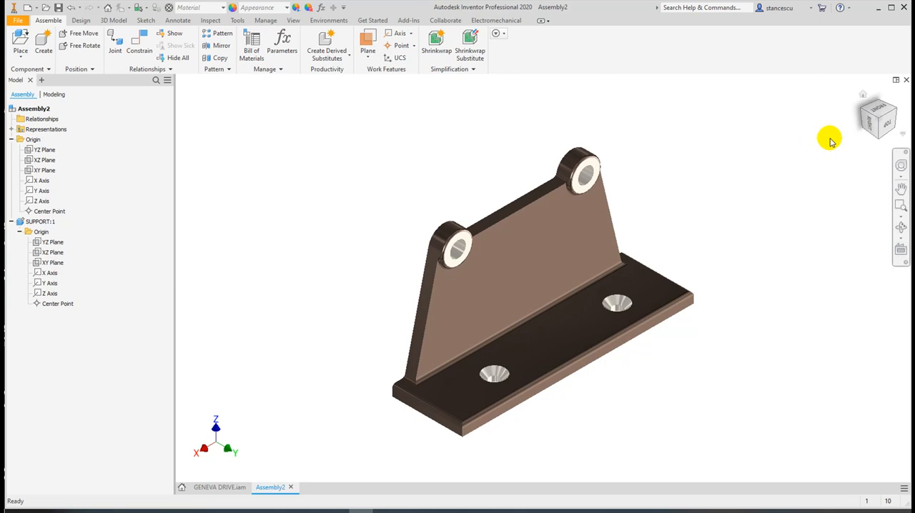
right_click(875, 121)
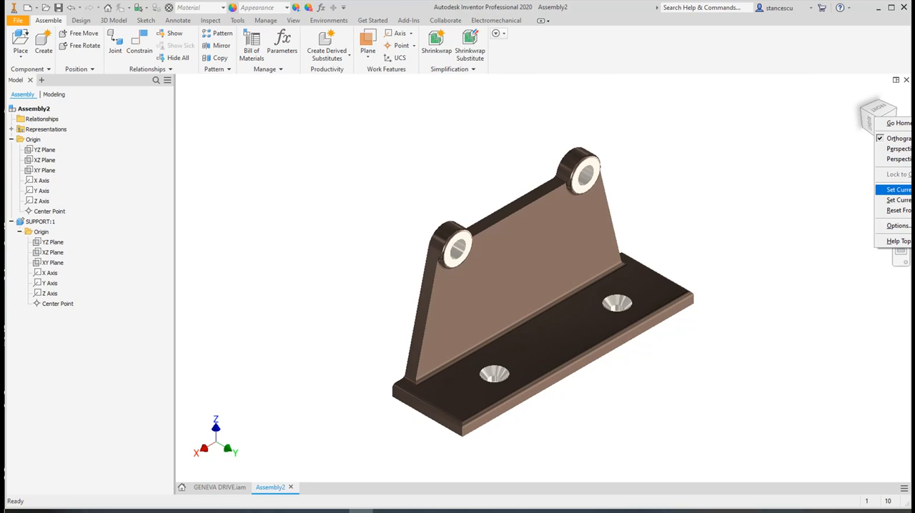
left_click(907, 190)
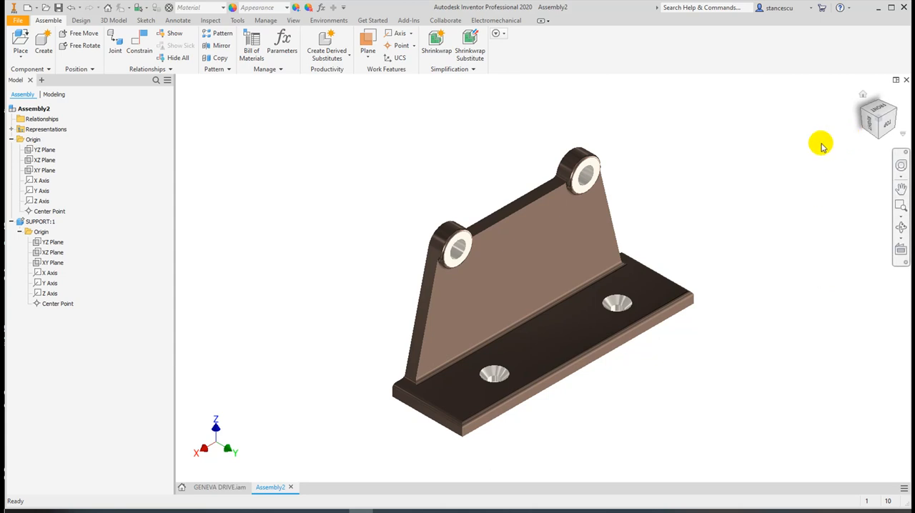
middle_click_drag(756, 266, 762, 231, "shift")
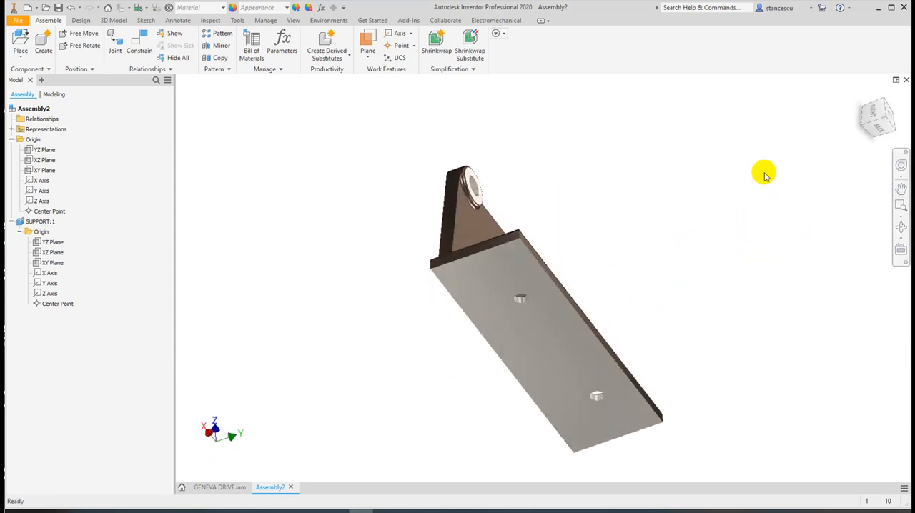
Place one ungrounded instance of LEVER.ipt in the assembly, in the free space beside the support
left_click(862, 97)
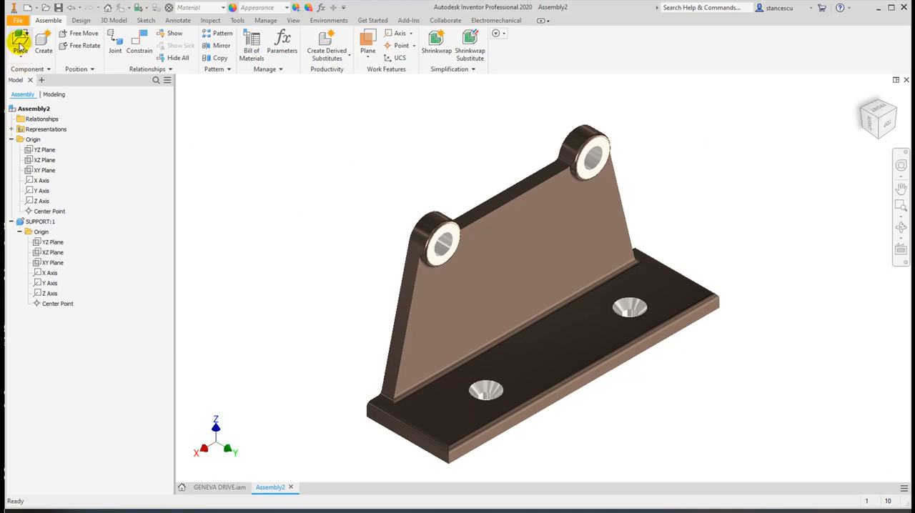
left_click(20, 43)
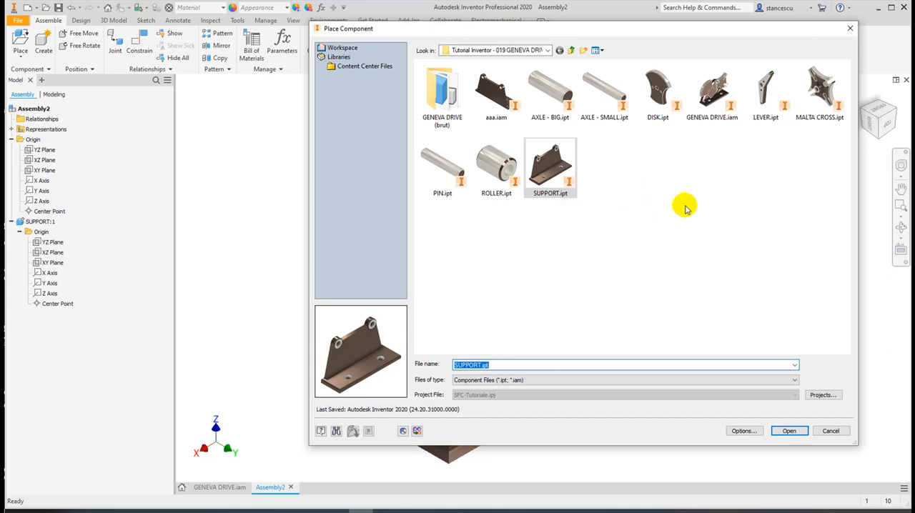
double_click(761, 92)
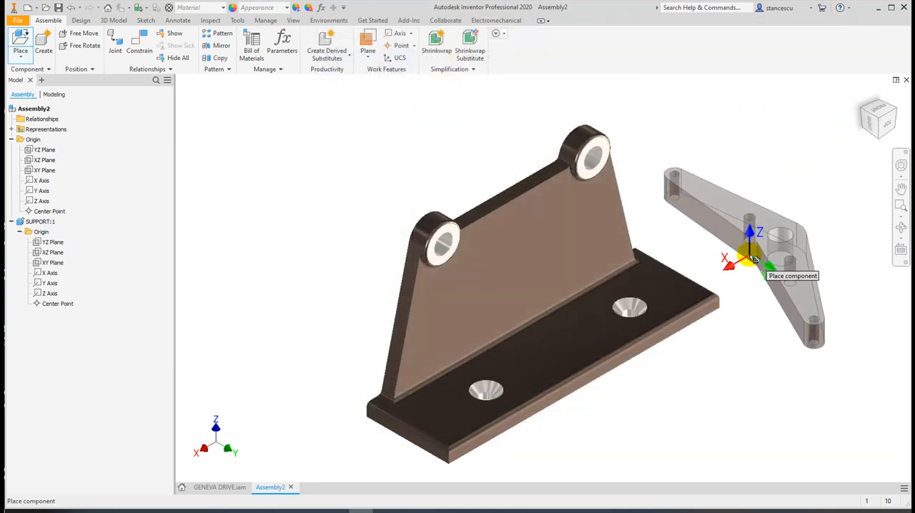
left_click(759, 263)
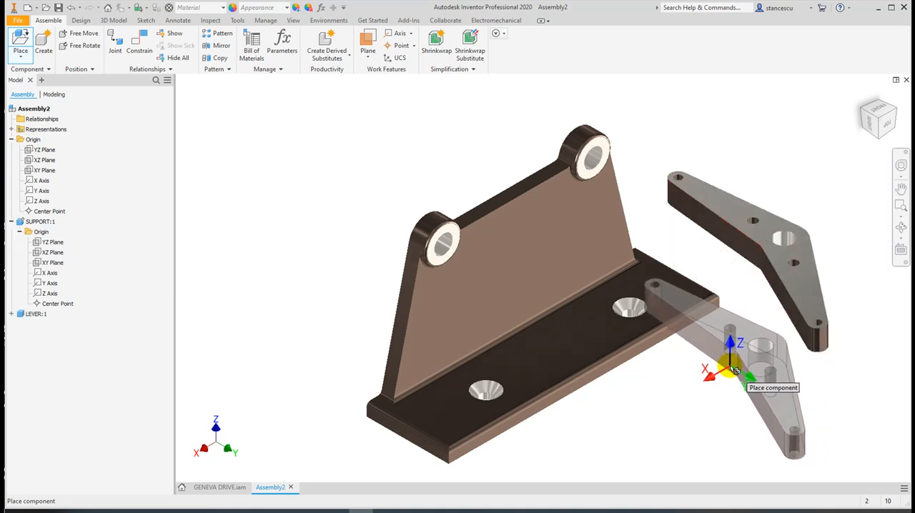
right_click(733, 366)
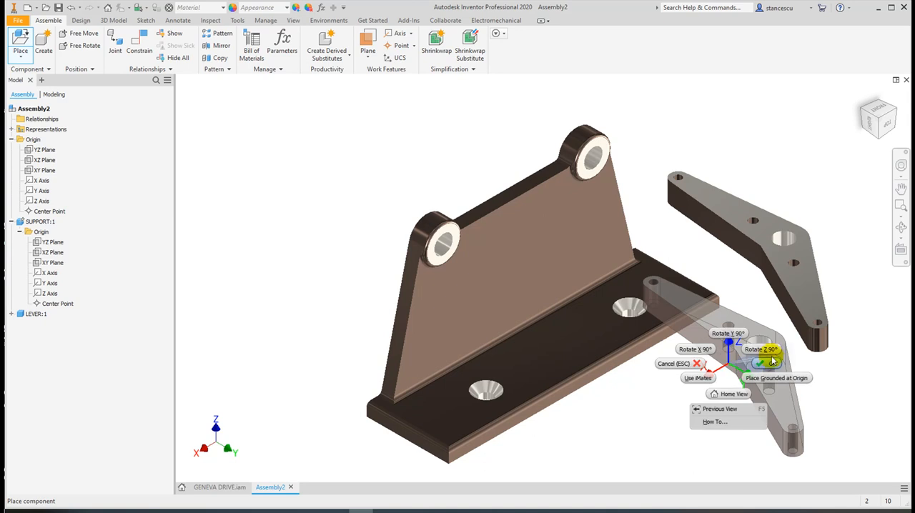
left_click(772, 365)
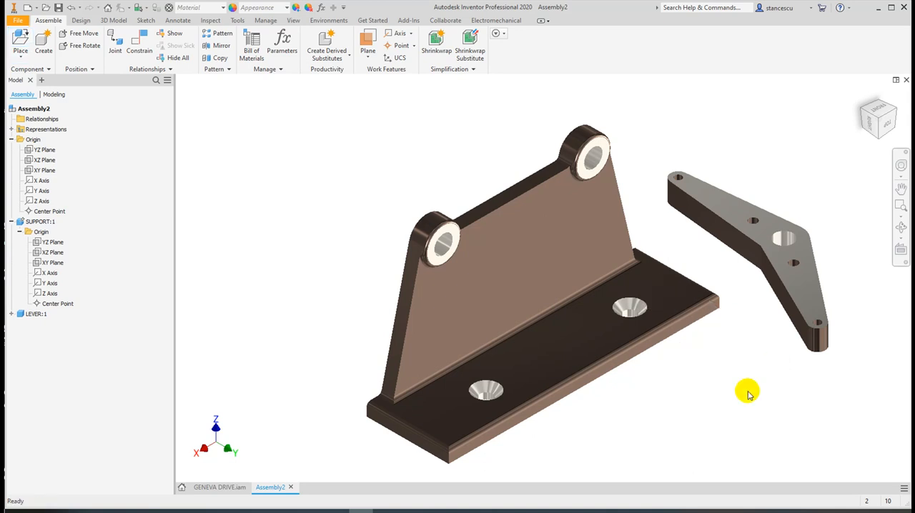
Place two instances of AXLE - BIG.ipt below the lever
middle_click_drag(747, 388, 689, 374)
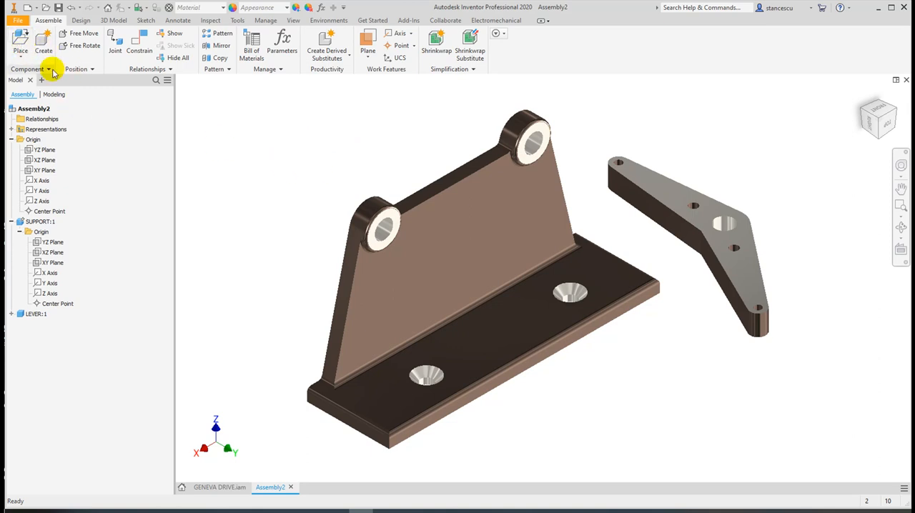
key("p")
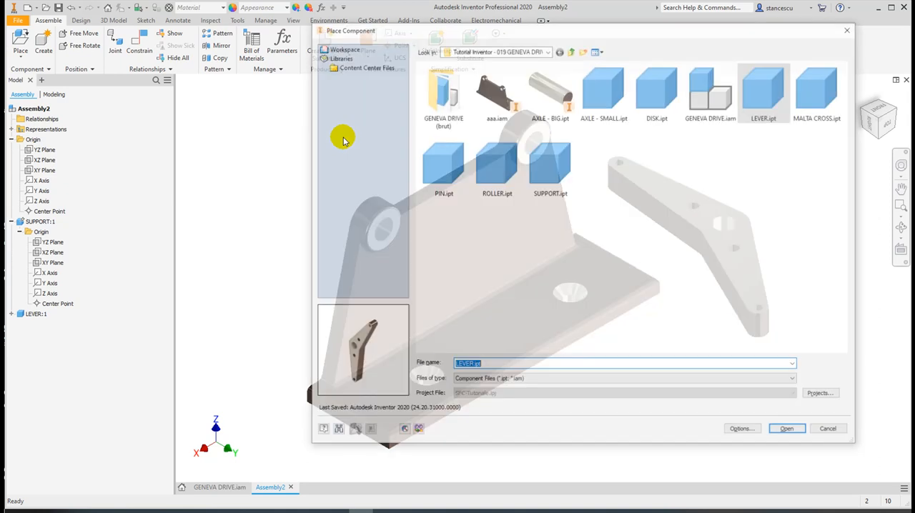
double_click(551, 101)
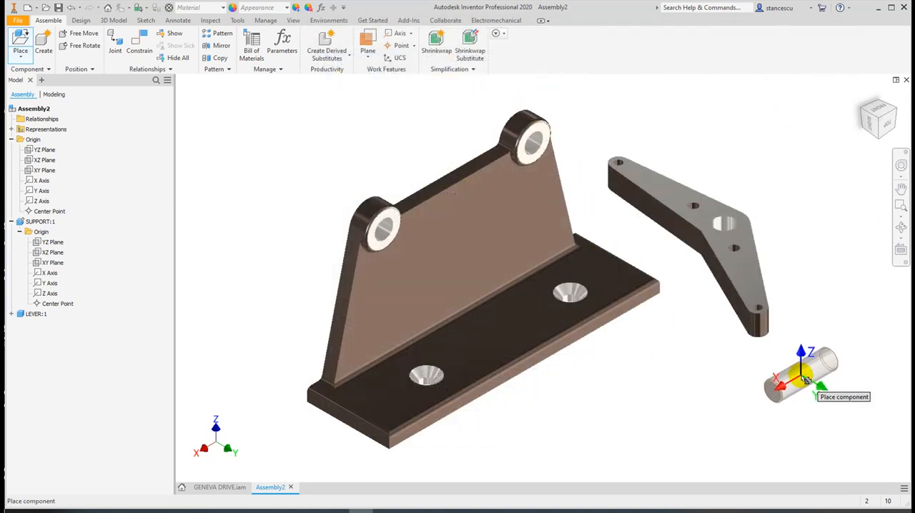
left_click(809, 370)
left_click(815, 419)
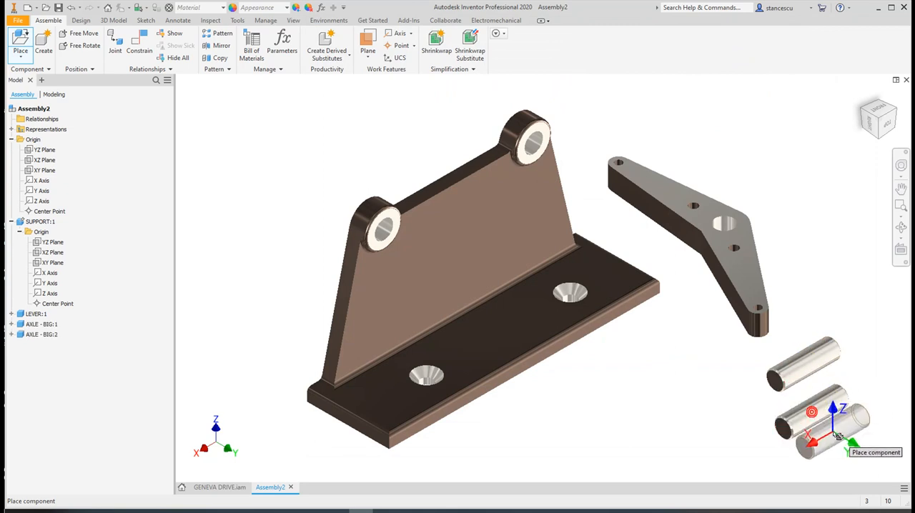
key("Escape")
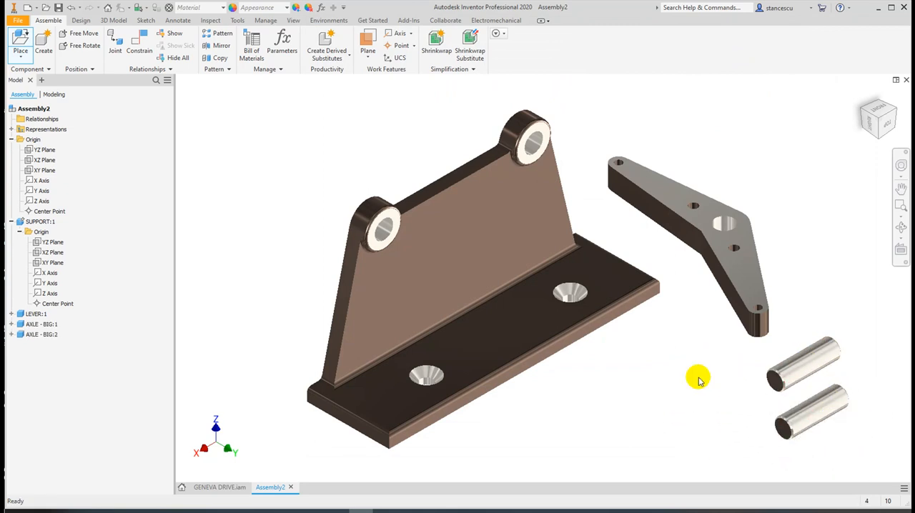
Place two instances of AXLE - SMALL.ipt next to the big axles
key("p")
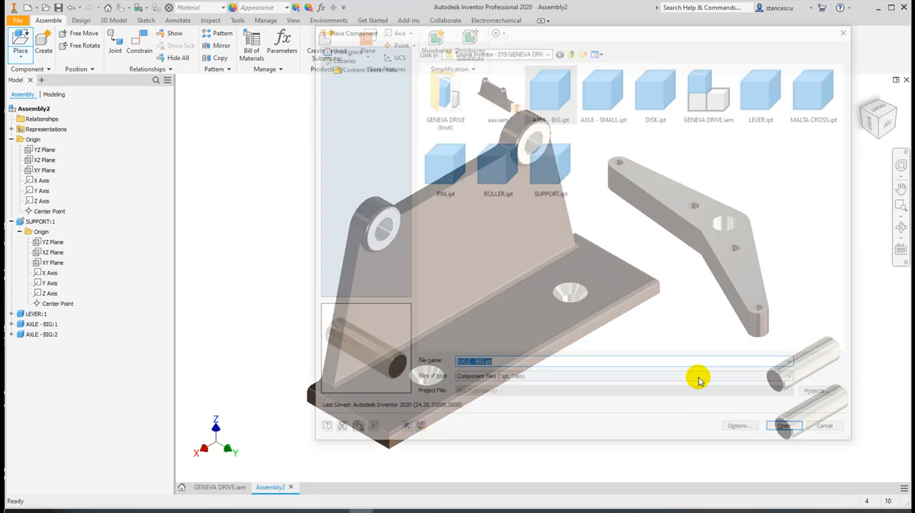
double_click(603, 85)
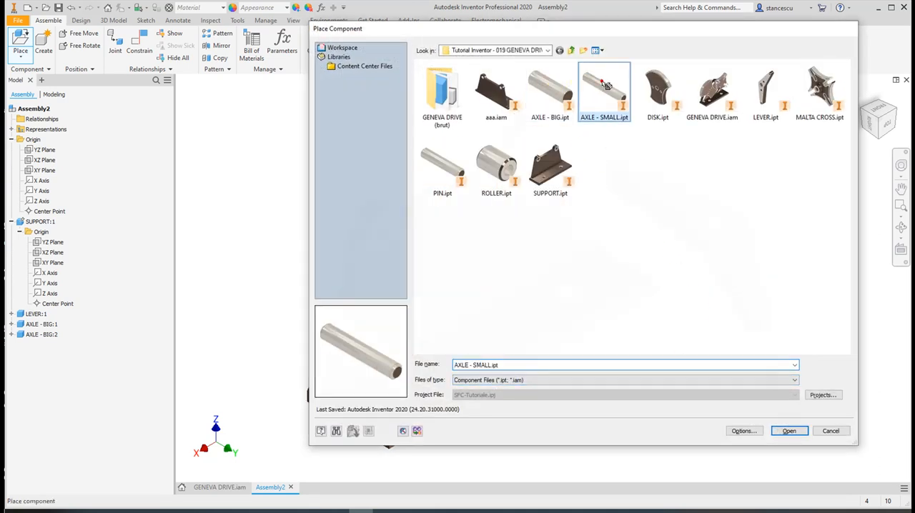
left_click(722, 416)
left_click(730, 452)
key("Escape")
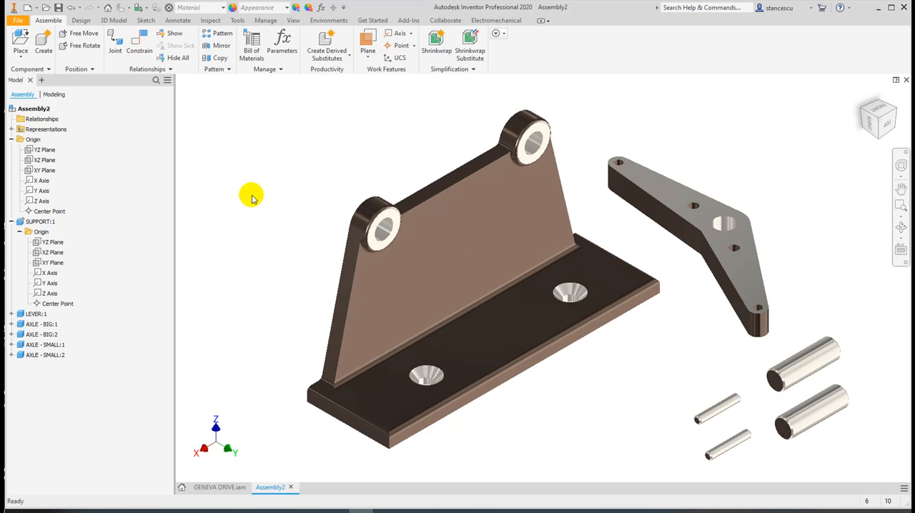
Place one instance of DISK.ipt in free space beyond the lever
key("p")
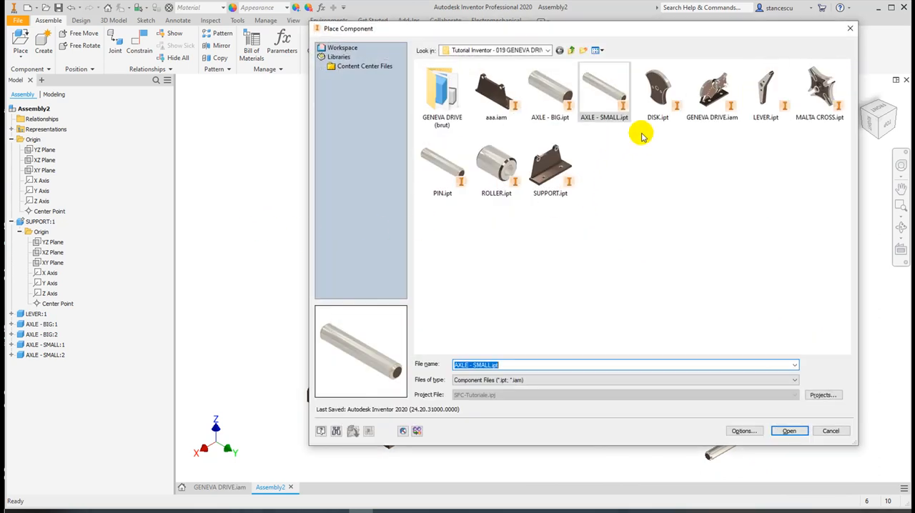
double_click(654, 87)
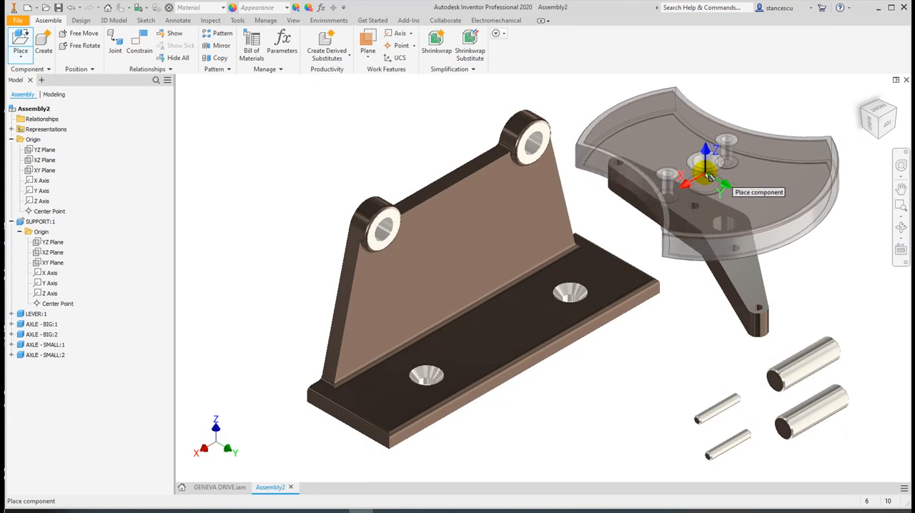
middle_click_drag(716, 188, 581, 224)
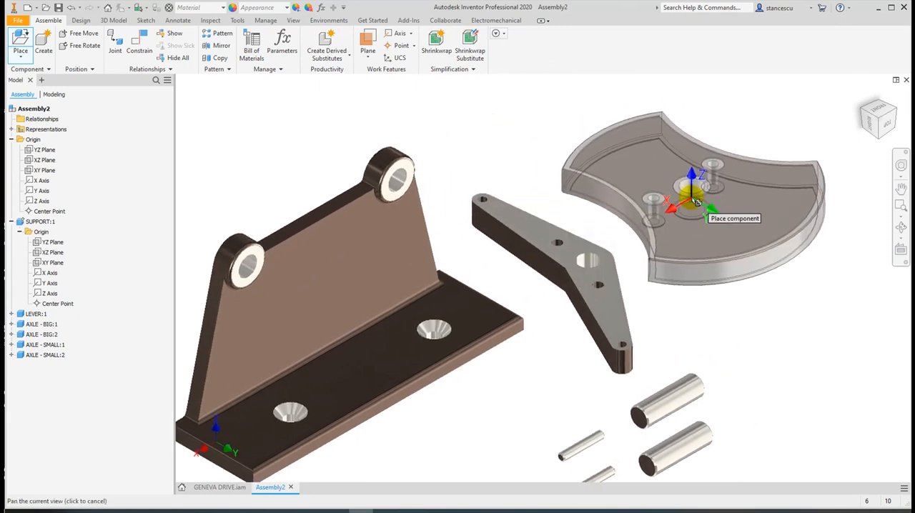
left_click(696, 203)
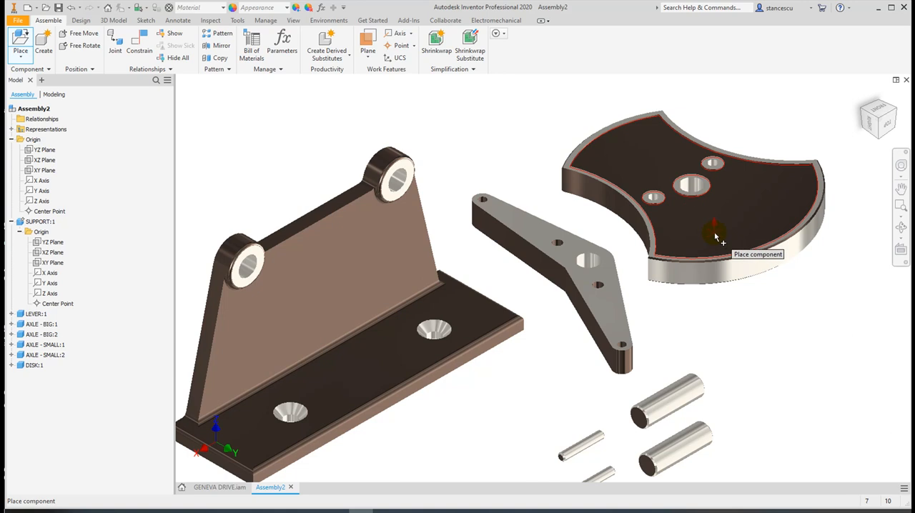
key("Escape")
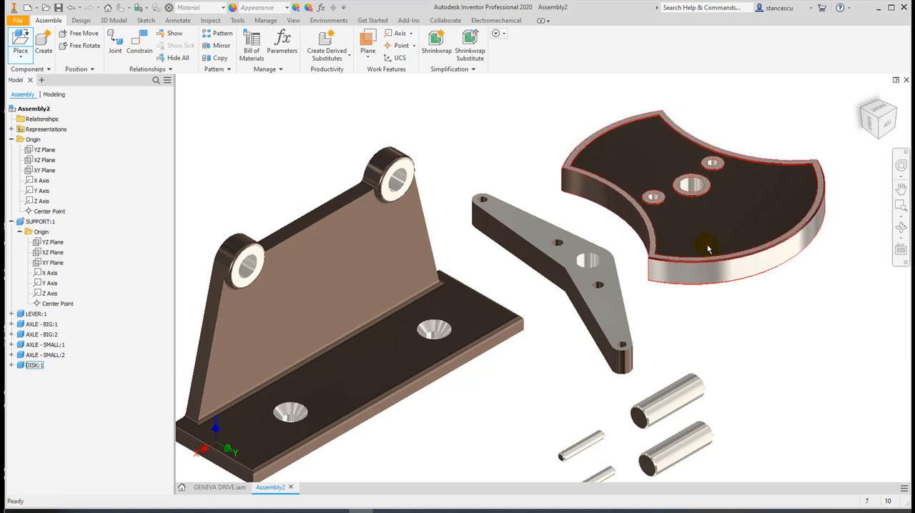
Place one instance of MALTA CROSS.ipt below the disk
key("p")
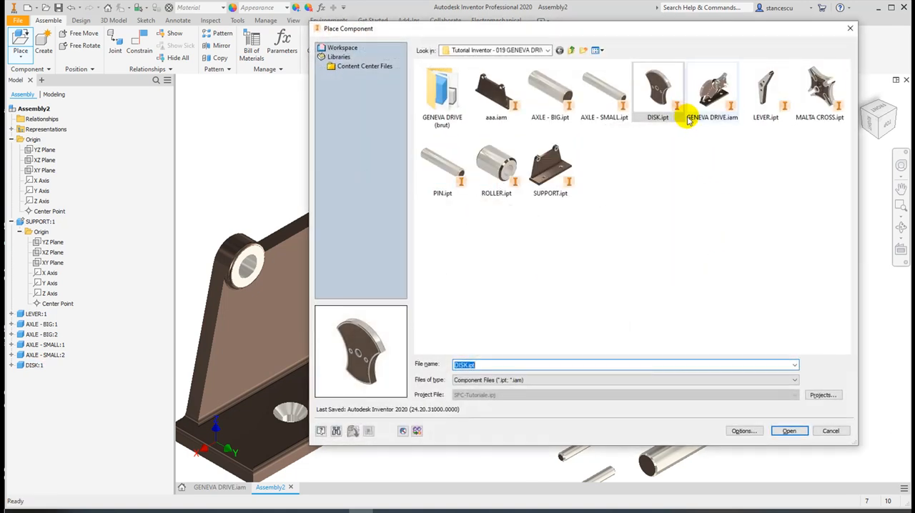
double_click(822, 89)
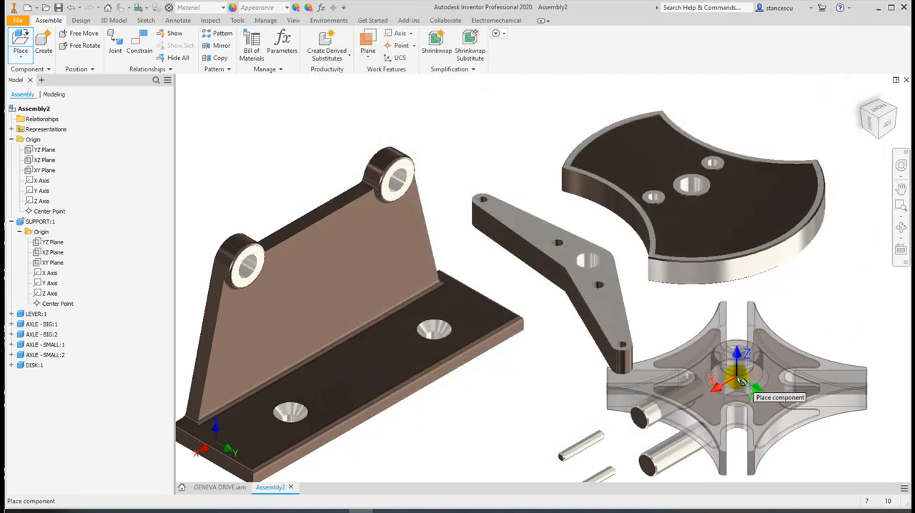
left_click(794, 349)
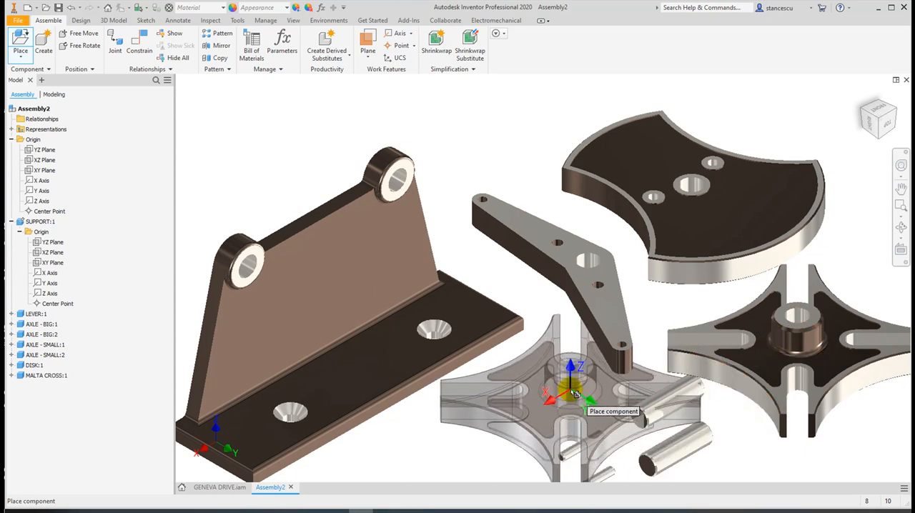
key("Escape")
Place two instances of ROLLER.ipt in the free space above the support
key("p")
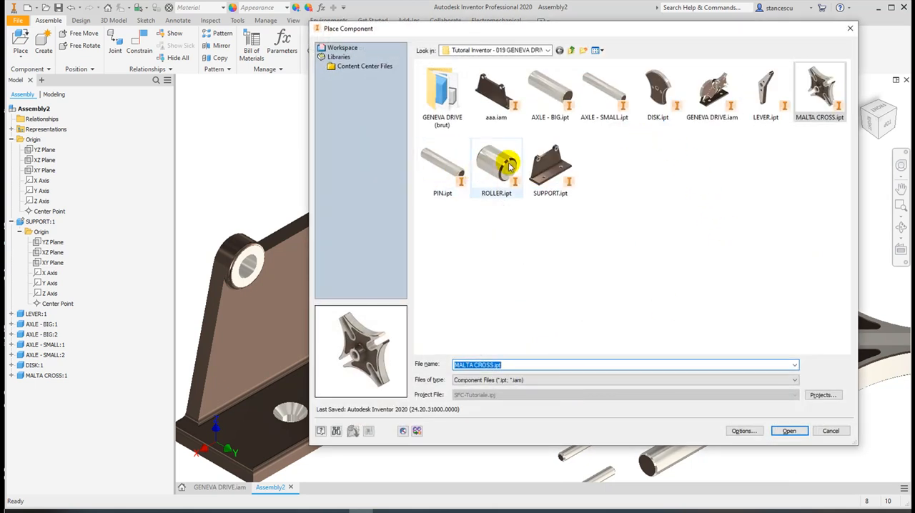
double_click(486, 170)
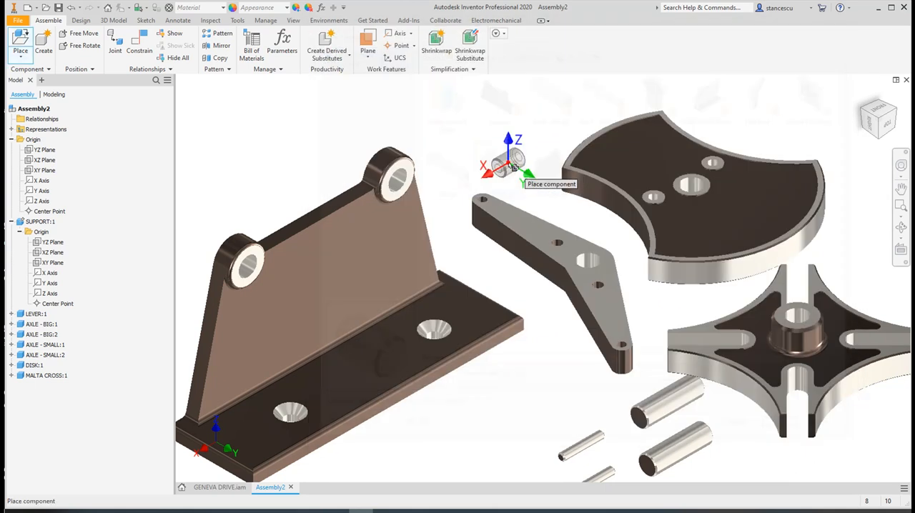
left_click(309, 155)
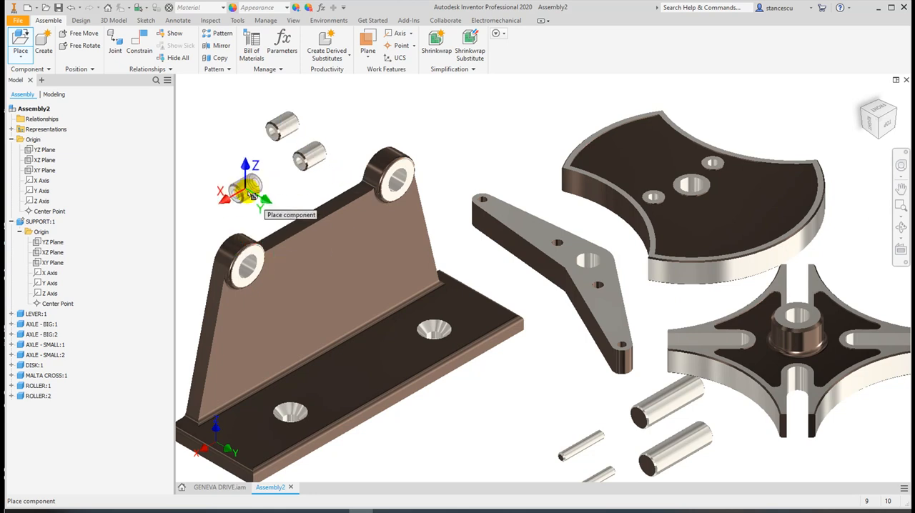
key("Escape")
Place two instances of PIN.ipt beside the two rollers
key("p")
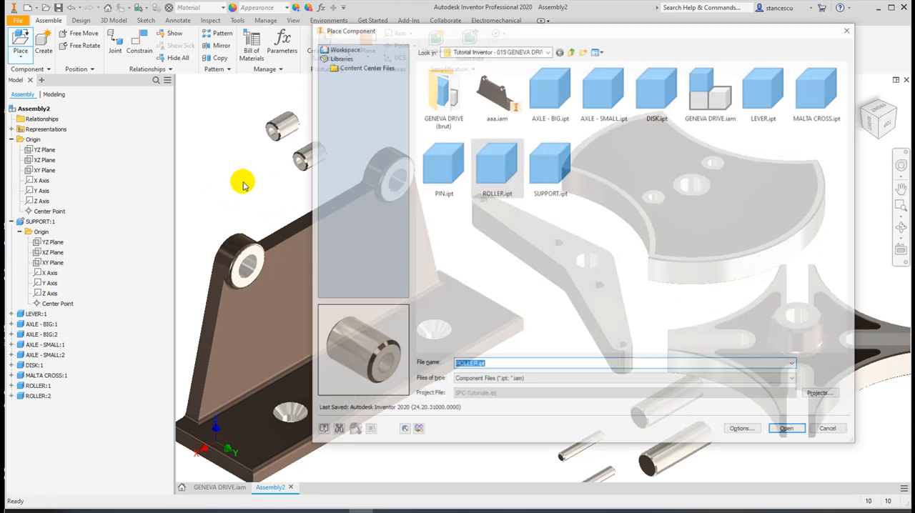
double_click(431, 169)
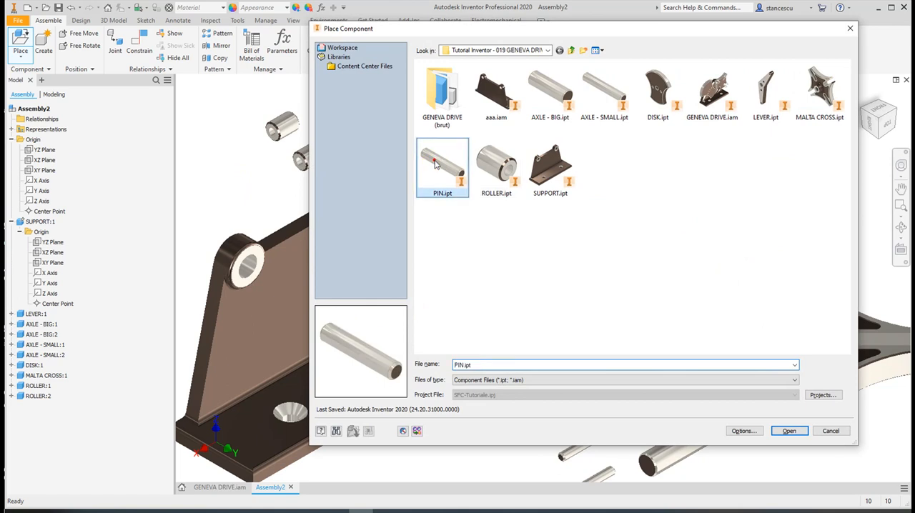
left_click(242, 164)
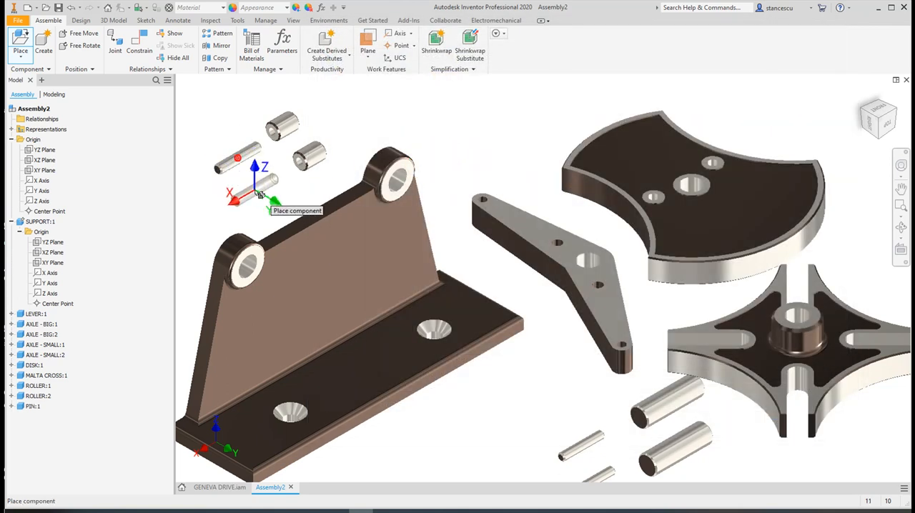
left_click(262, 197)
key("Escape")
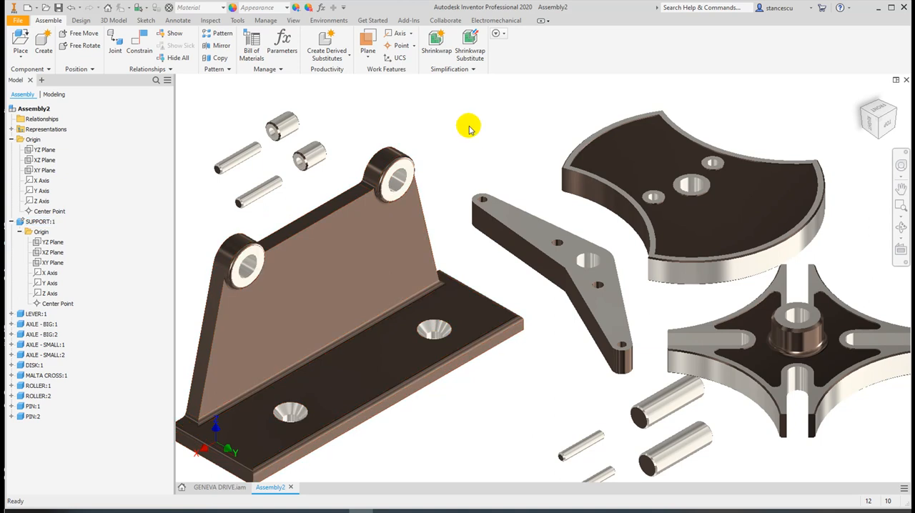
Spread the overlapping parts apart, moving the Malta cross in front of the support base and the big and small axles to its far side
left_click_drag(772, 351, 399, 404)
left_click_drag(744, 357, 651, 466)
left_click_drag(680, 420, 827, 368)
left_click_drag(681, 440, 840, 431)
left_click_drag(586, 436, 717, 394)
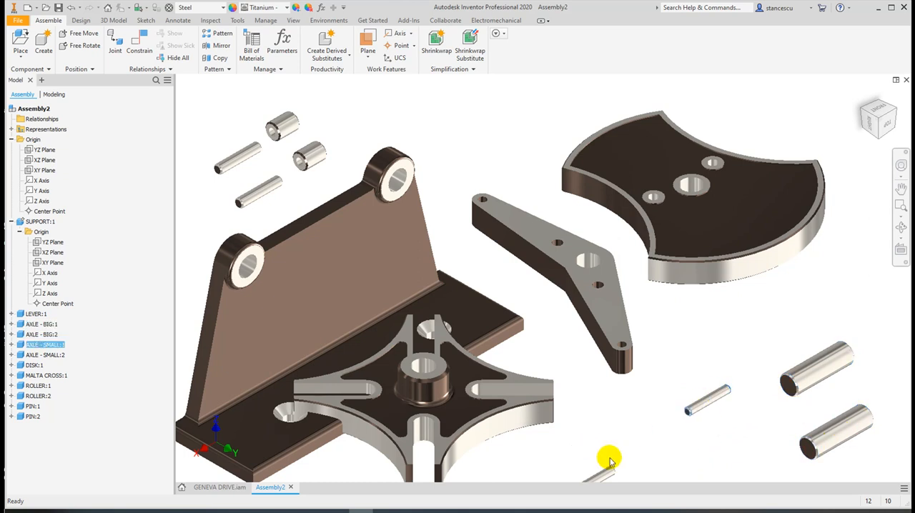
left_click_drag(604, 468, 734, 439)
left_click_drag(469, 413, 555, 425)
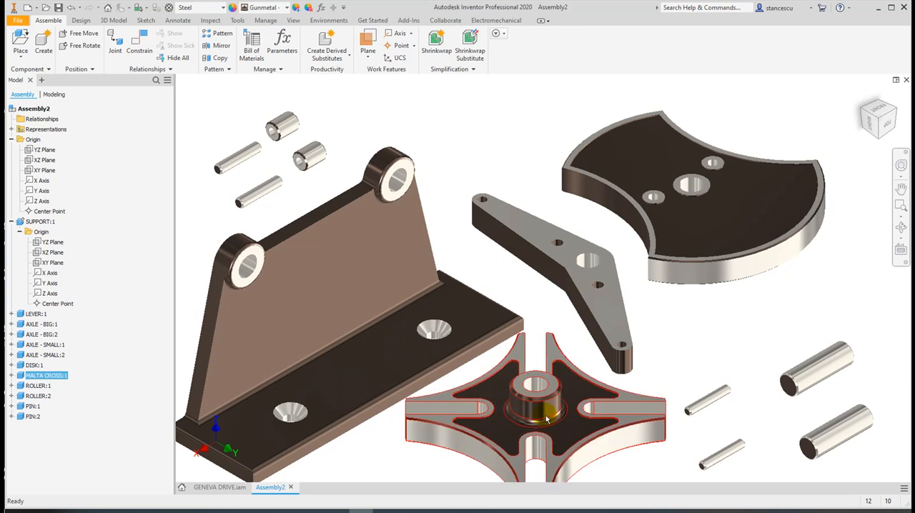
scroll(546, 420, "down", 5)
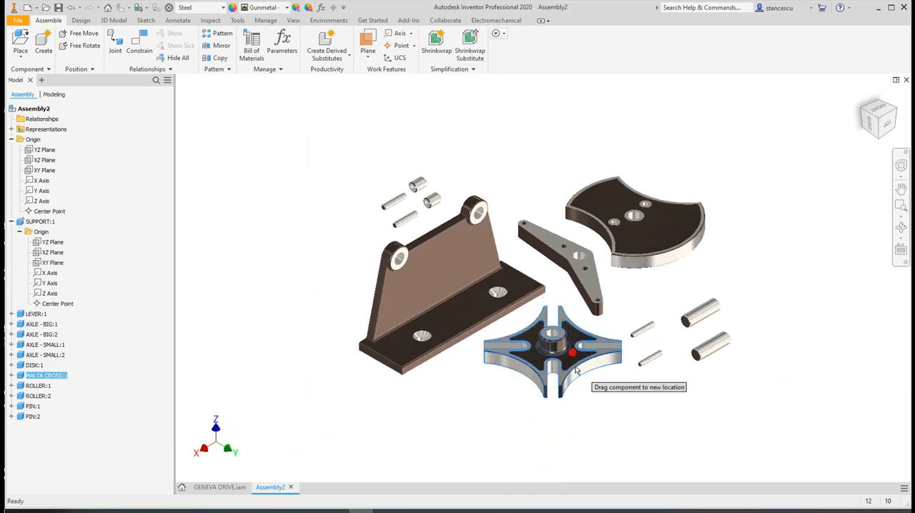
left_click_drag(576, 369, 578, 378)
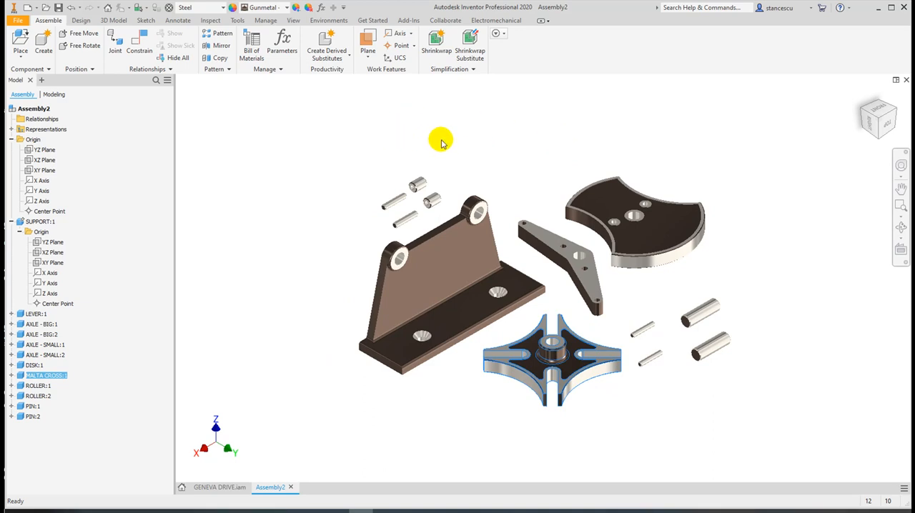
View the spread-out components square-on to the support's upright plate and its two bosses
key("F3")
left_click_drag(557, 284, 313, 303)
key("Escape")
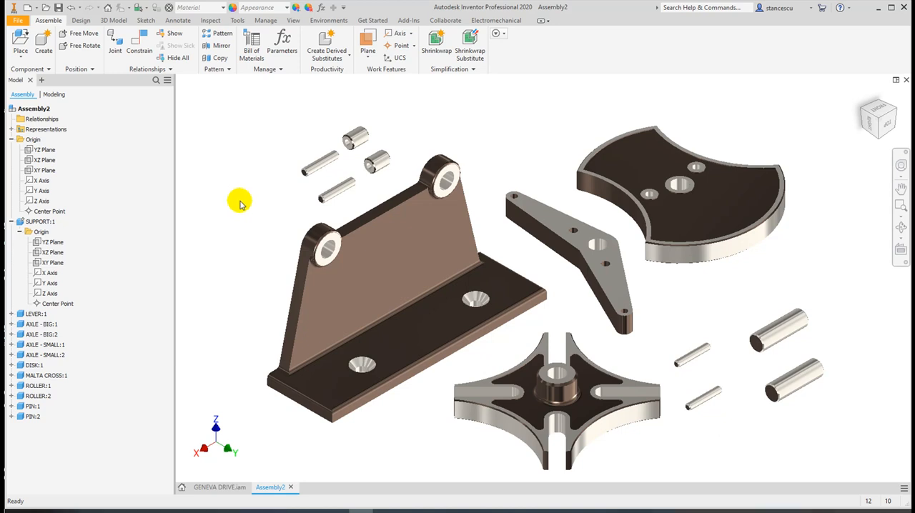
left_click(887, 126)
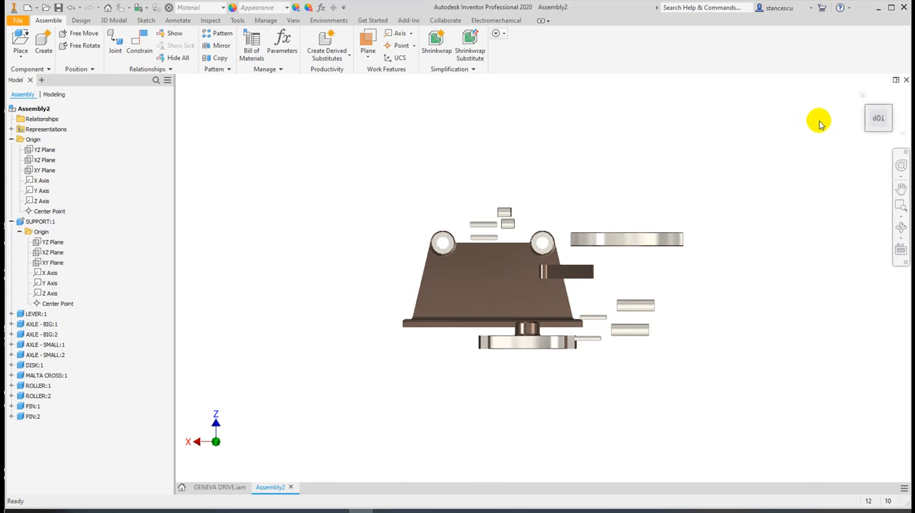
Locate AXLE - BIG:1 in the model tree and collapse the SUPPORT:1 and assembly Origin branches
left_click(864, 95)
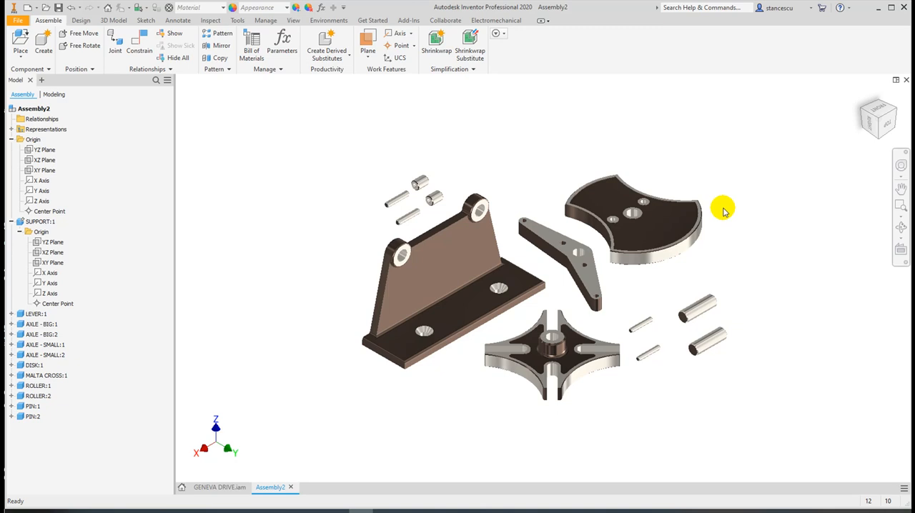
scroll(457, 348, "up", 3)
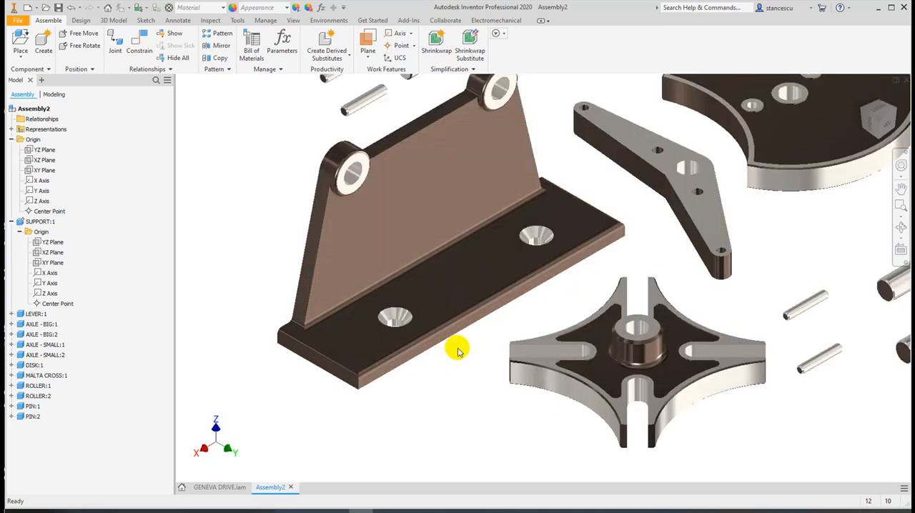
scroll(491, 342, "down", 2)
middle_click_drag(491, 342, 441, 341)
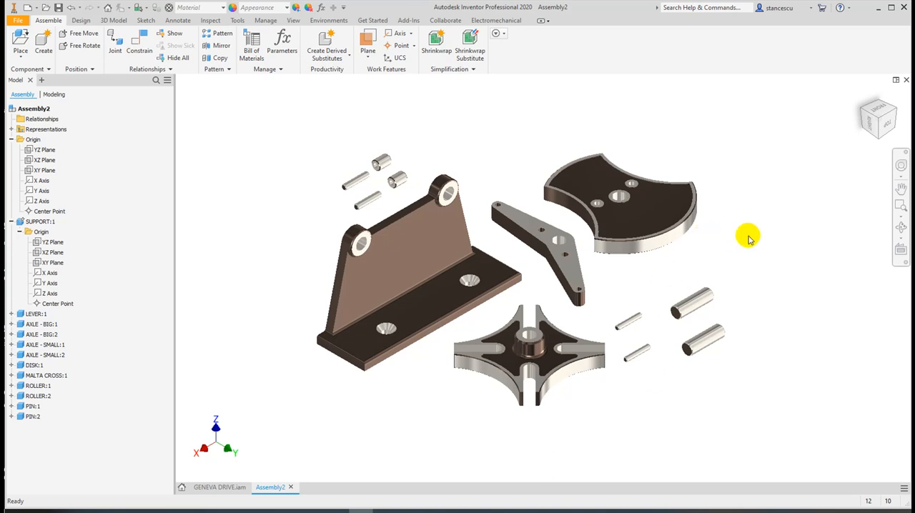
left_click(697, 305)
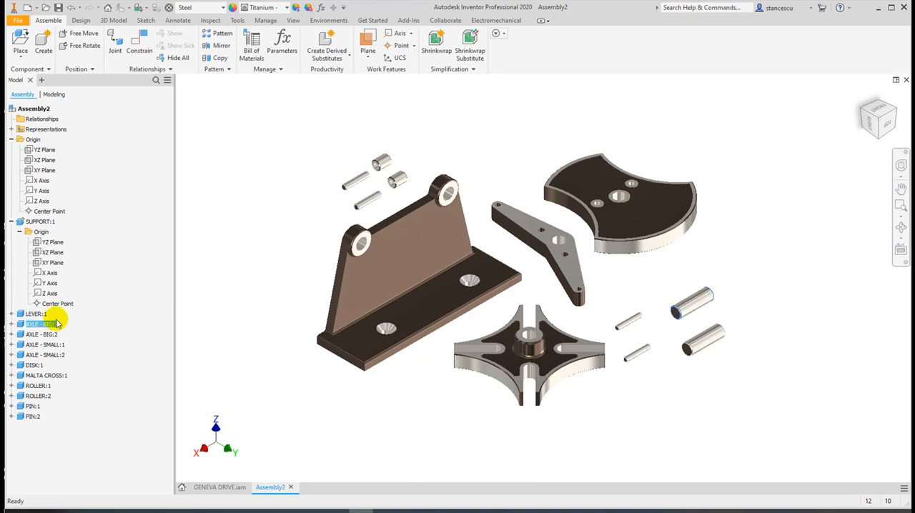
left_click(11, 223)
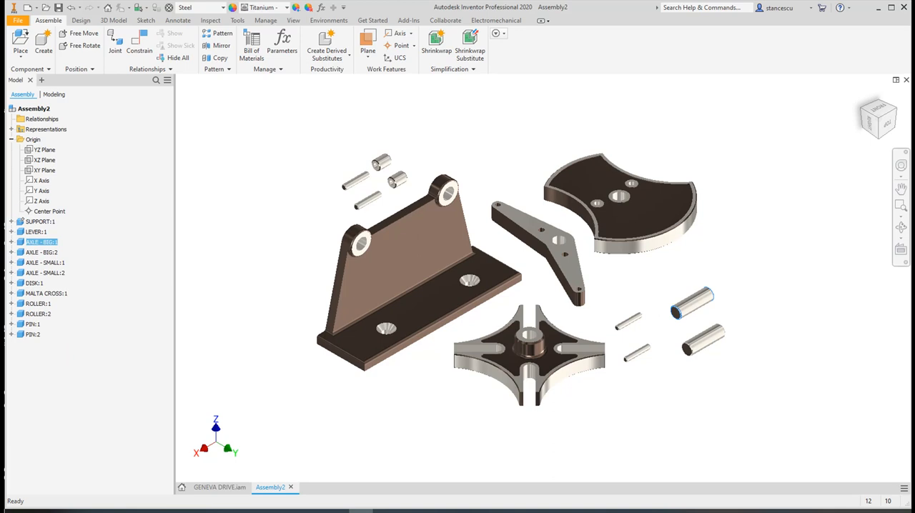
left_click(11, 140)
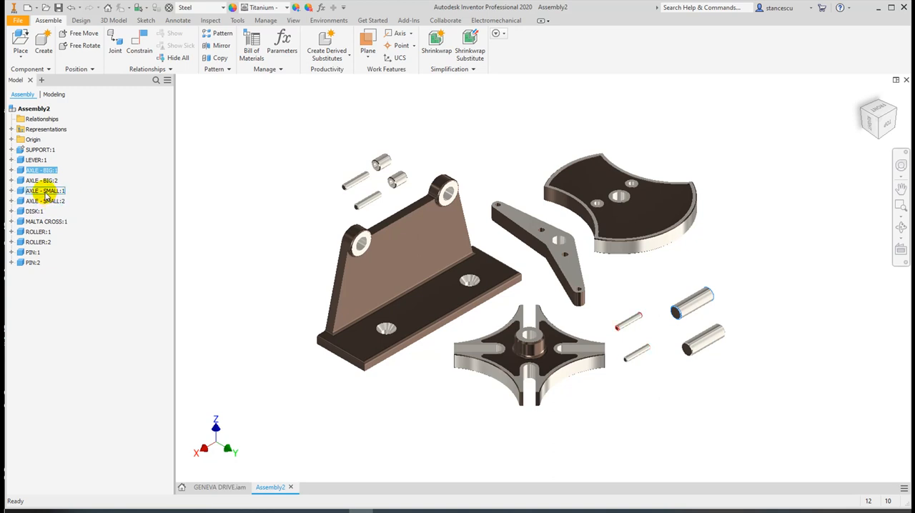
Find ROLLER:1 in the graphics window from its model tree entry, return to the home view and clear the selection
left_click(39, 233)
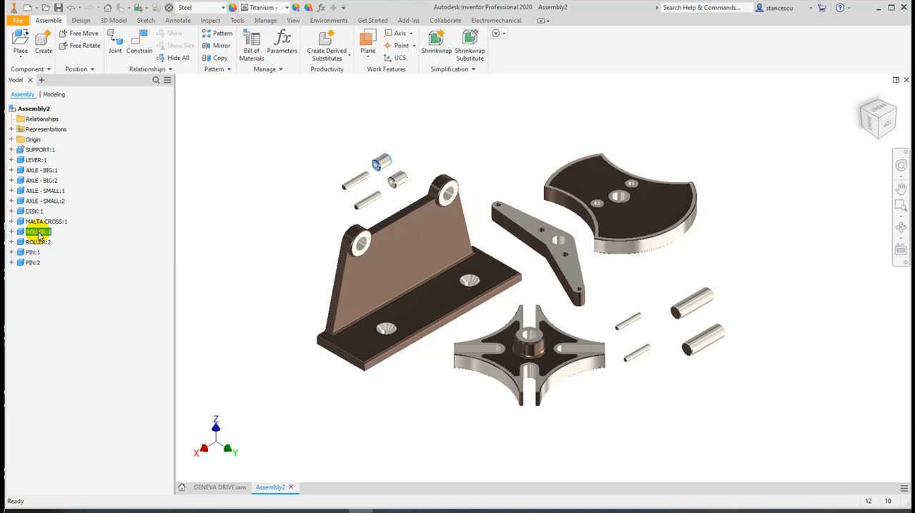
right_click(40, 233)
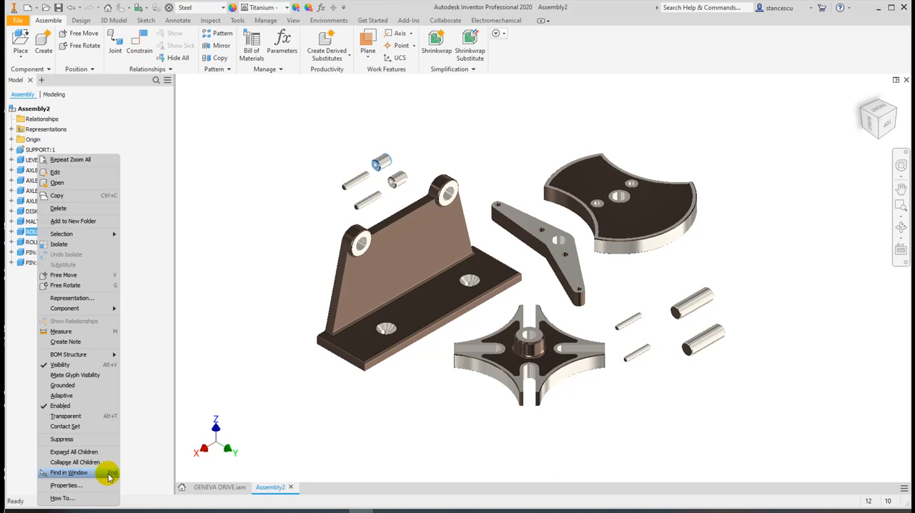
left_click(70, 474)
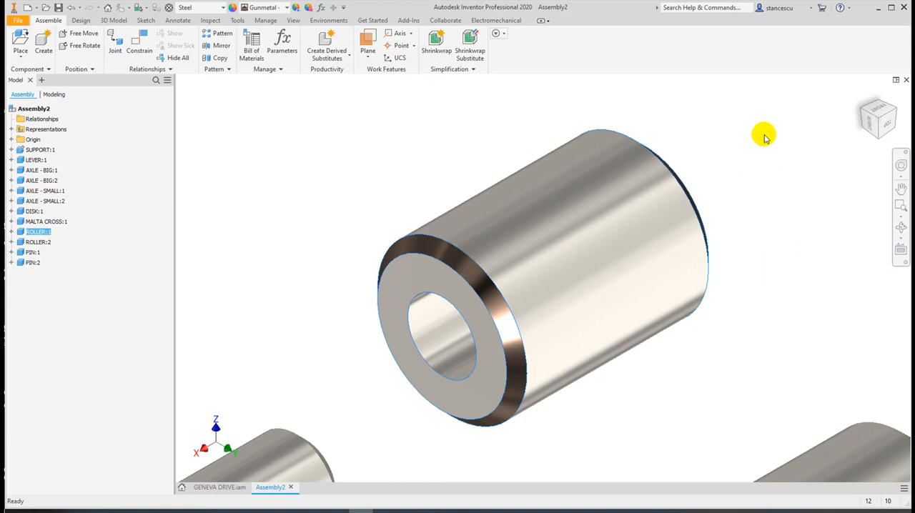
left_click(864, 97)
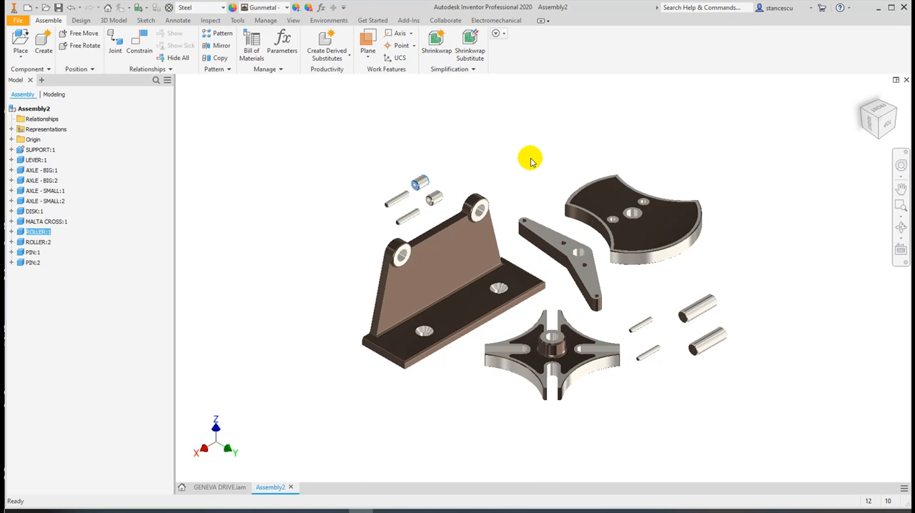
left_click(501, 154)
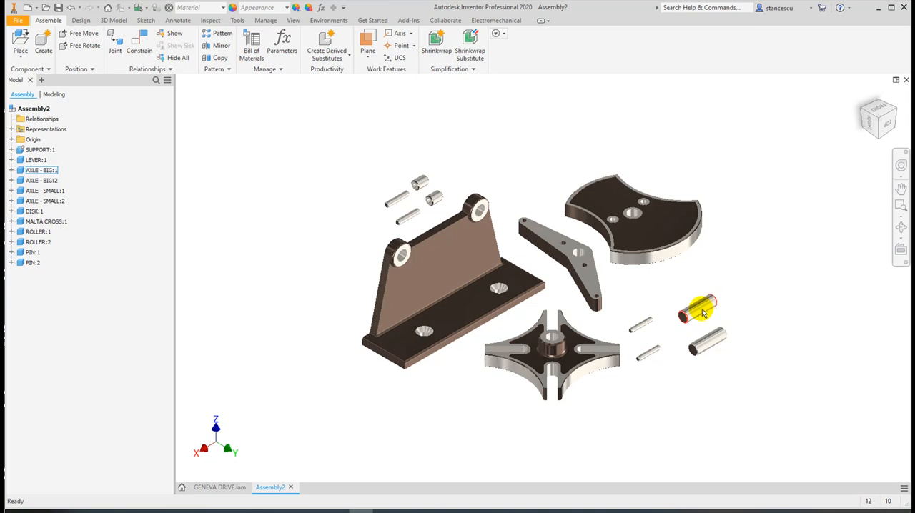
Mate the axis of AXLE - BIG:1 to the hole axis of the support's nearer boss with a 0 mm offset
scroll(661, 286, "up", 3)
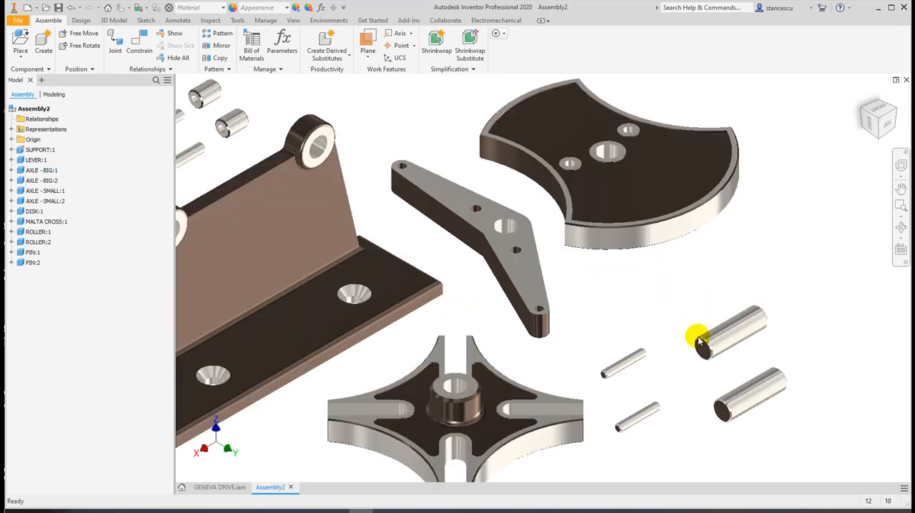
middle_click_drag(704, 306, 765, 276)
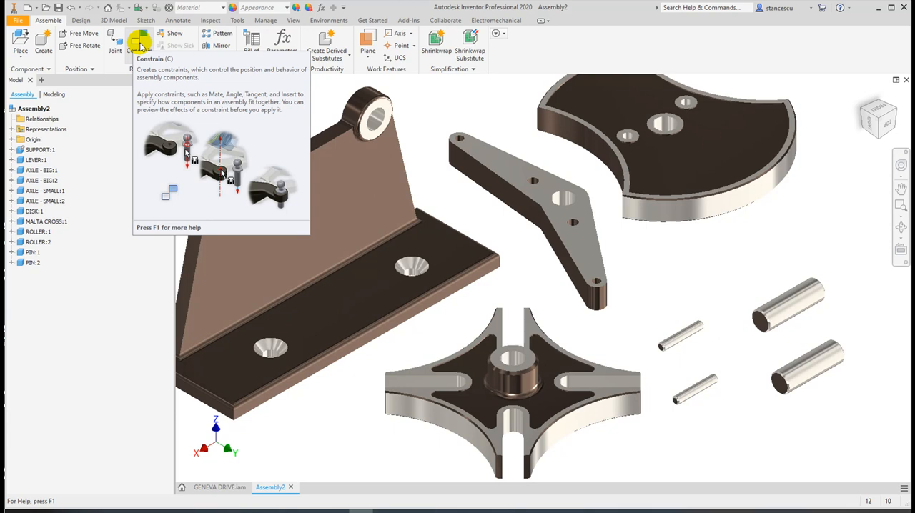
left_click(141, 45)
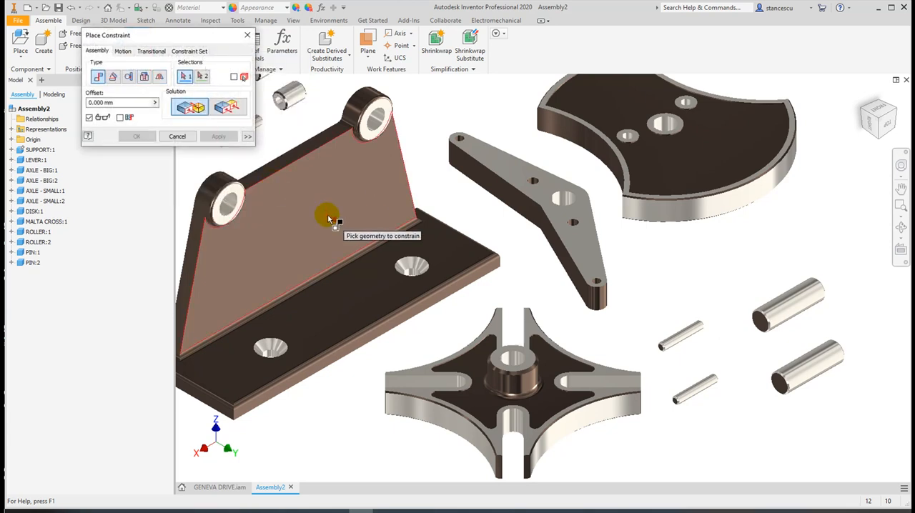
left_click_drag(170, 35, 160, 277)
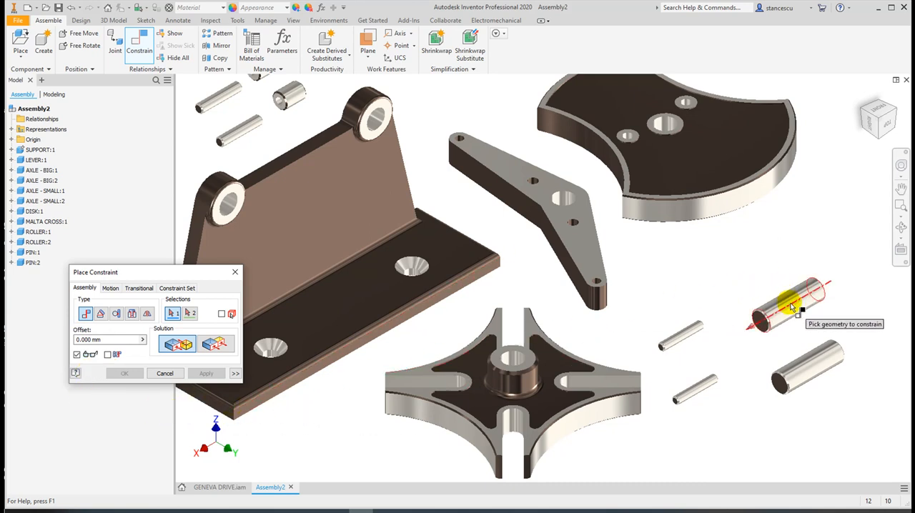
mouse_move(807, 321)
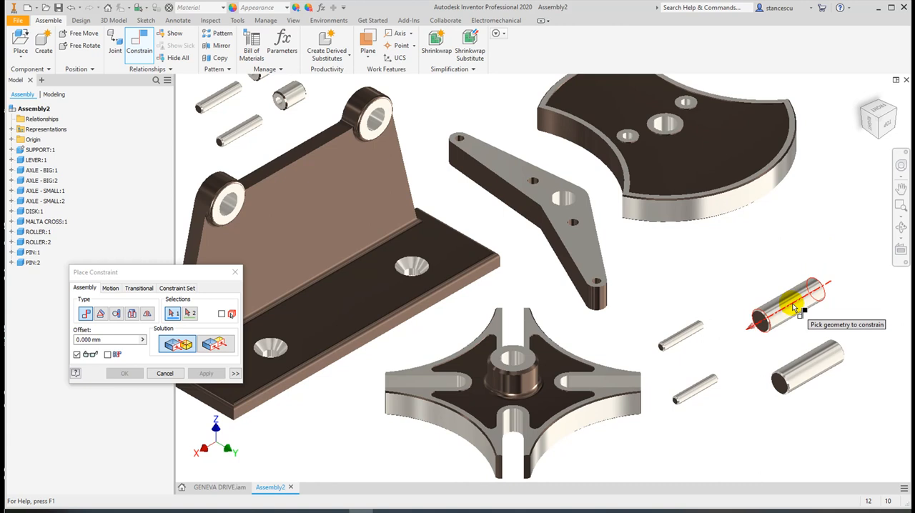
scroll(792, 307, "up", 3)
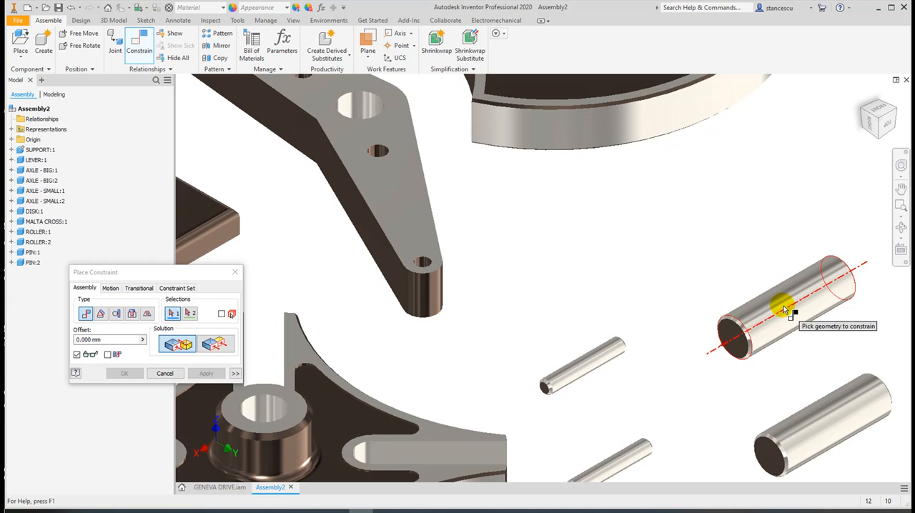
left_click(784, 309)
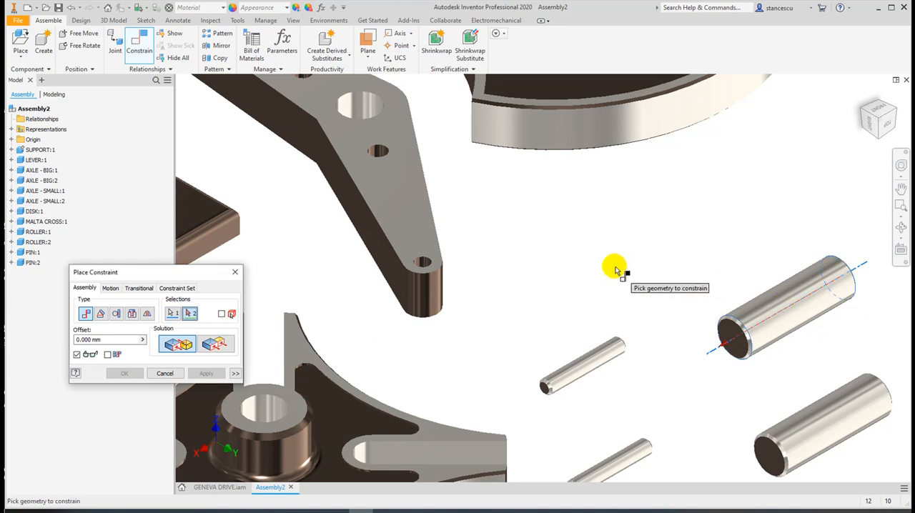
middle_click_drag(615, 270, 832, 233)
middle_click_drag(521, 249, 774, 255)
middle_click_drag(406, 247, 782, 289)
middle_click_drag(583, 263, 520, 348)
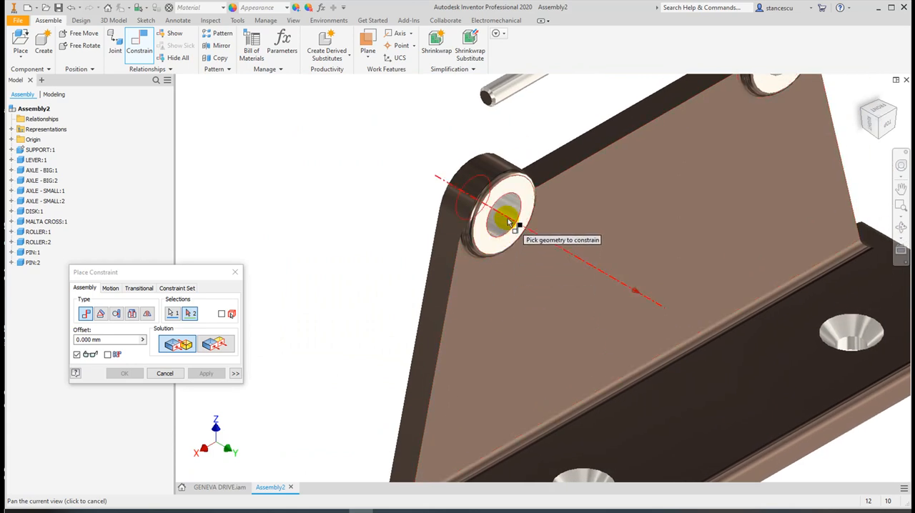
left_click(507, 222)
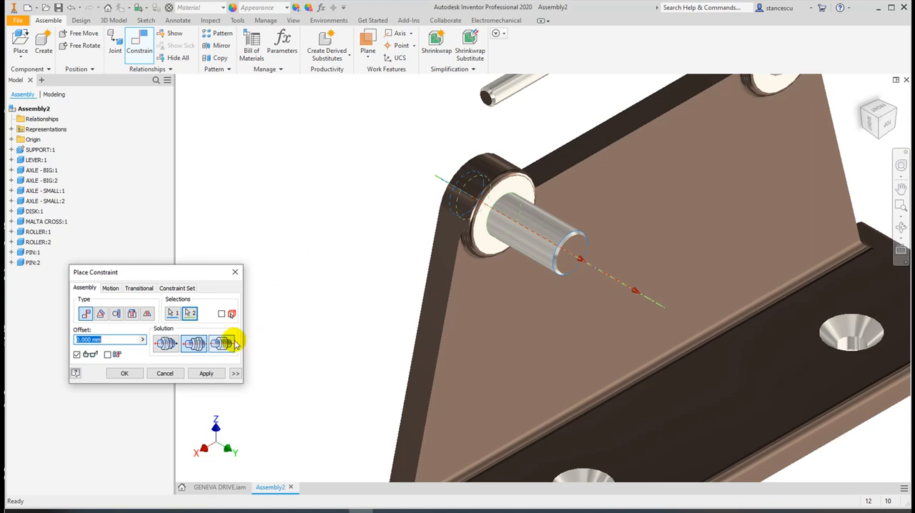
left_click(123, 375)
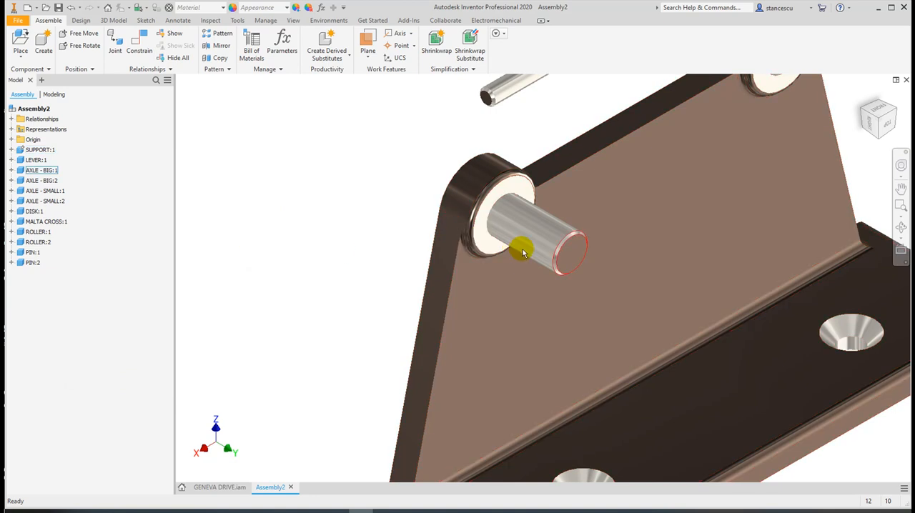
Slide AXLE - BIG:1 along the boss hole and pull it out completely behind the support
left_click_drag(542, 240, 521, 241)
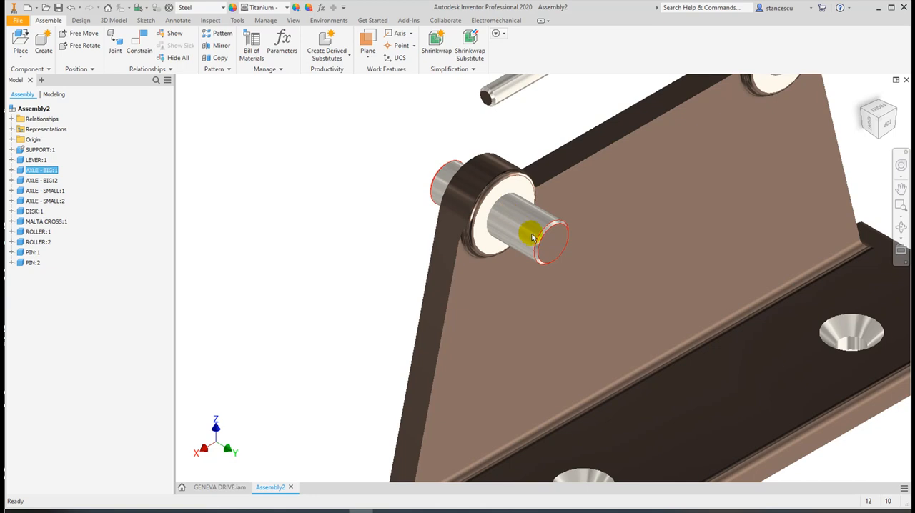
left_click(383, 192)
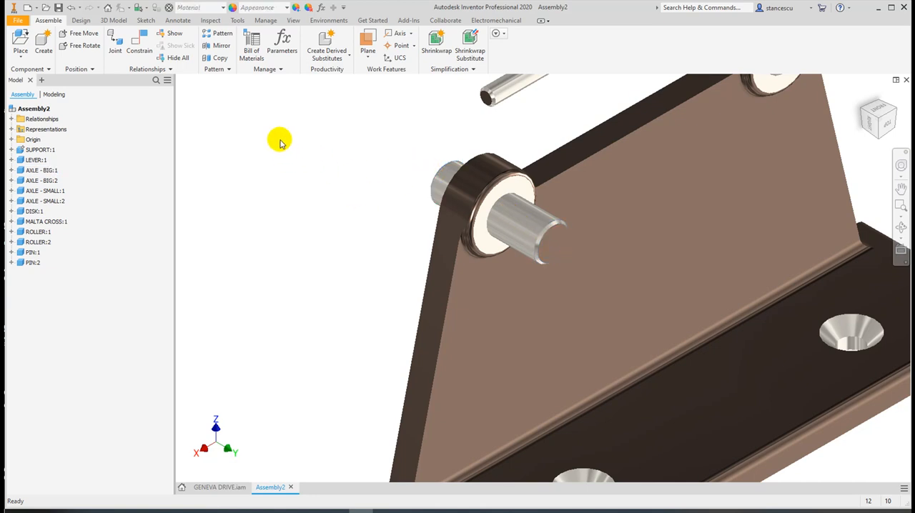
left_click_drag(536, 246, 341, 272)
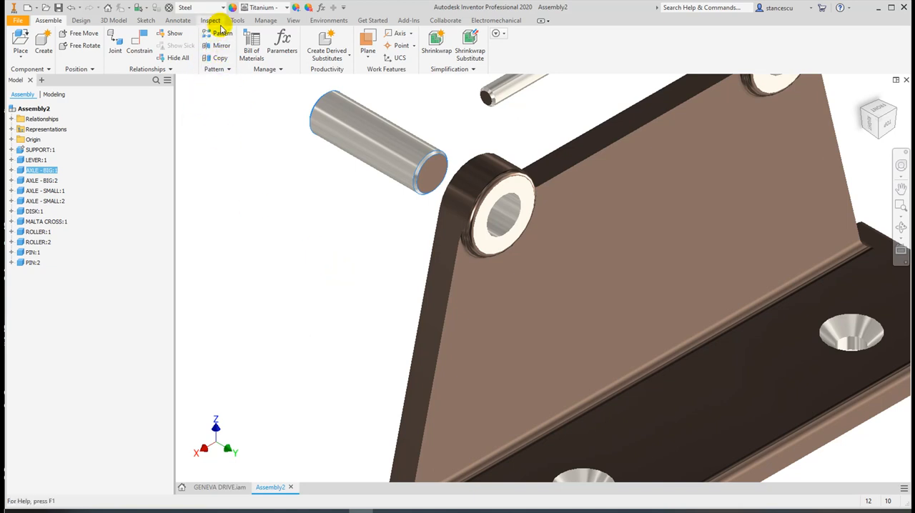
Turn on the Degrees of Freedom display and slide AXLE - BIG:1 back and forth to check its remaining movement
left_click(293, 21)
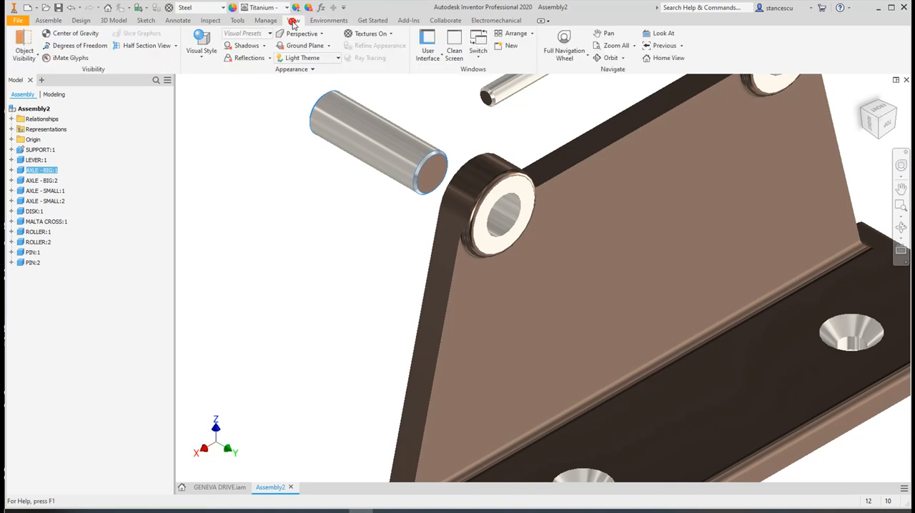
left_click(68, 47)
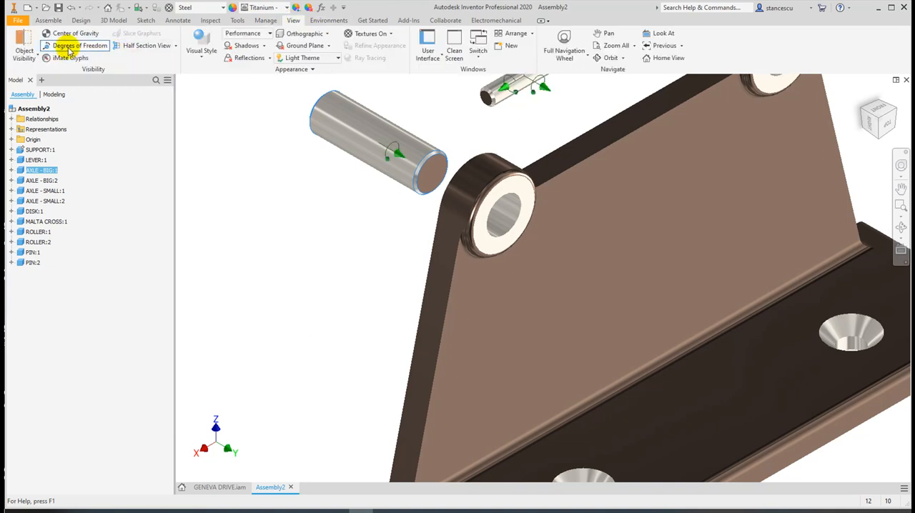
middle_click_drag(555, 130, 540, 256)
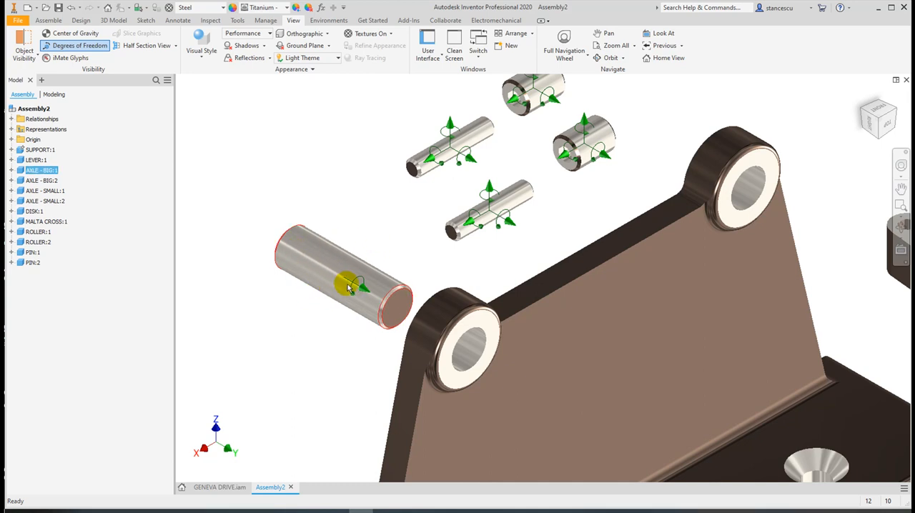
left_click_drag(300, 257, 353, 310)
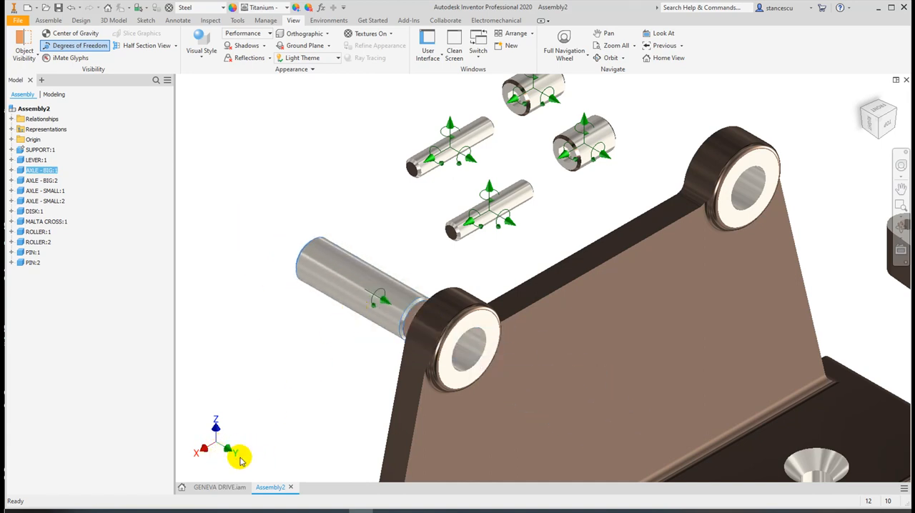
left_click_drag(331, 281, 320, 259)
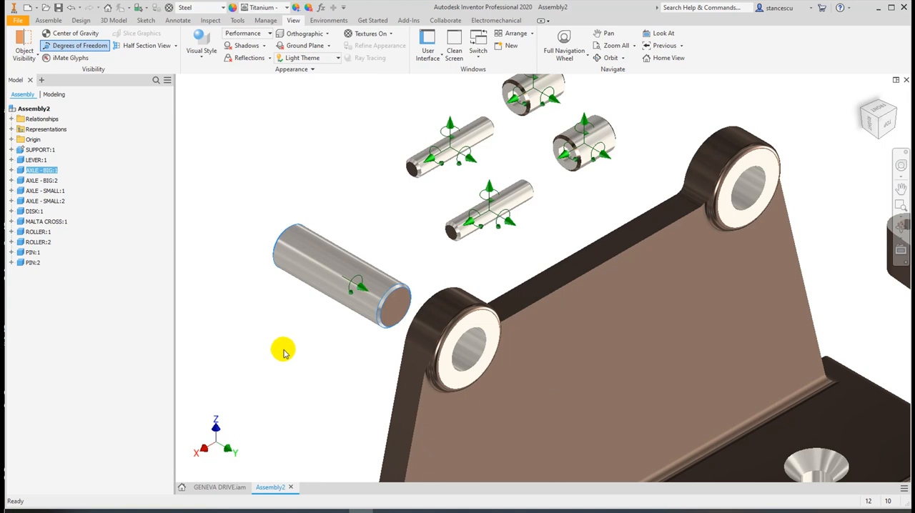
Slide AXLE - BIG:1 through the boss hole until it protrudes on the Malta cross side of the support
middle_click_drag(290, 333, 343, 362, "shift")
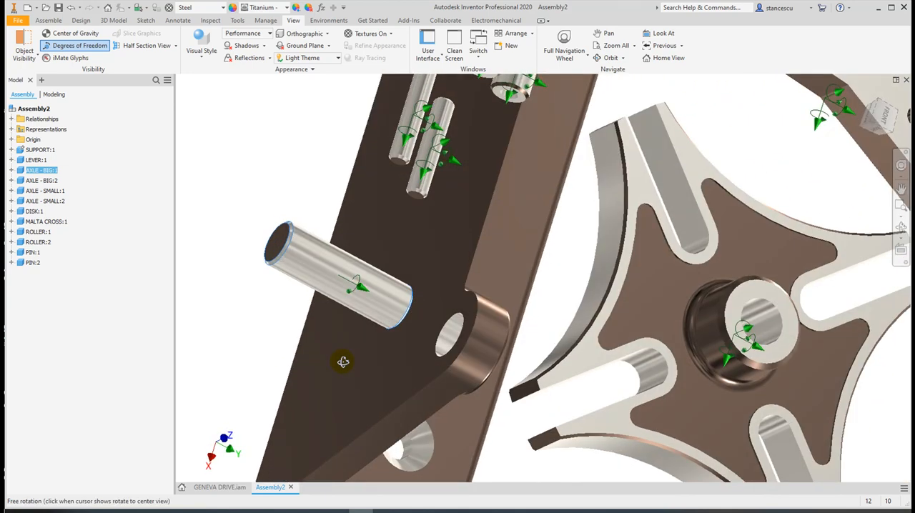
left_click_drag(312, 253, 461, 345)
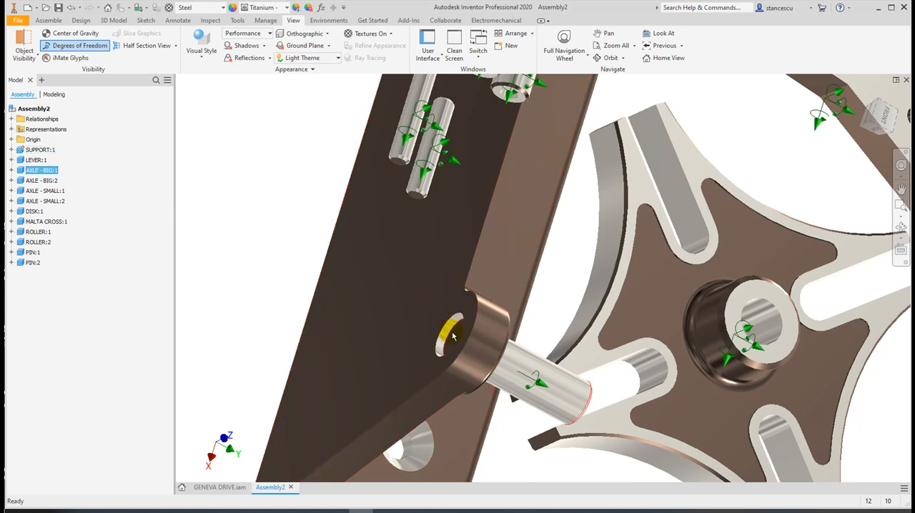
left_click(254, 252)
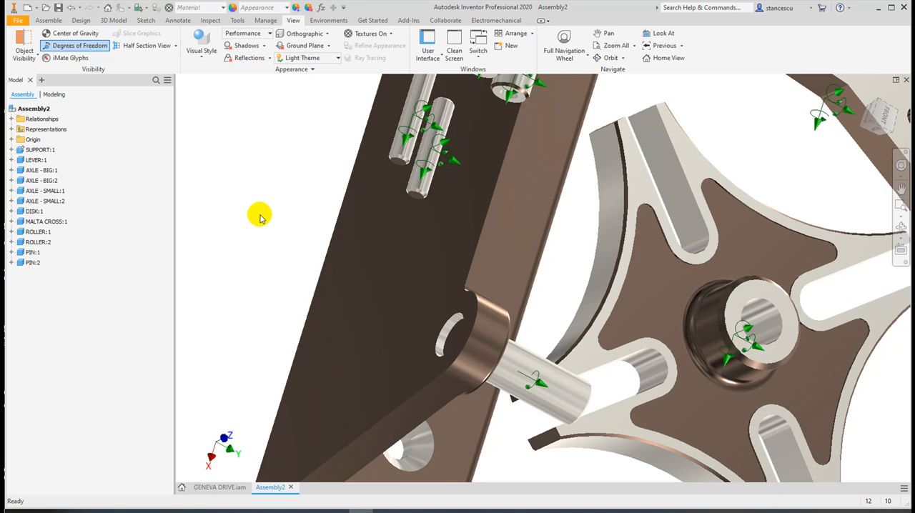
left_click(47, 20)
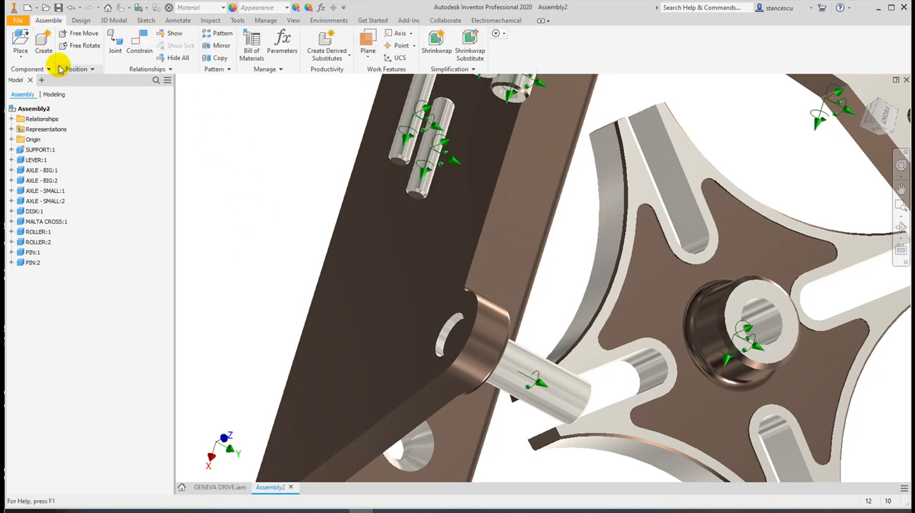
left_click(139, 40)
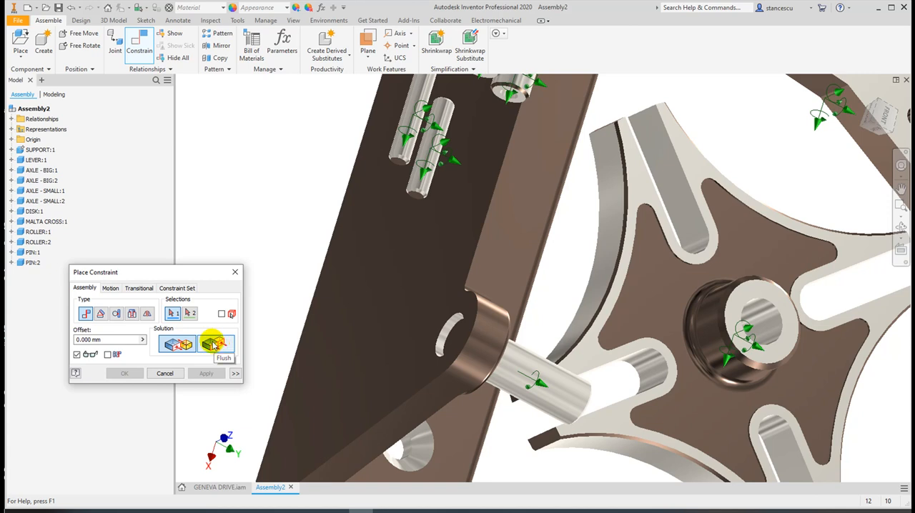
left_click(213, 344)
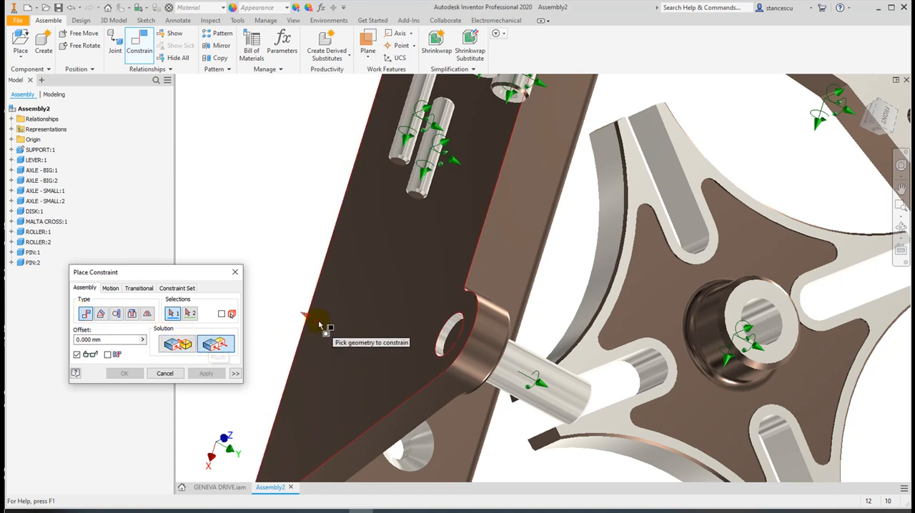
left_click(417, 312)
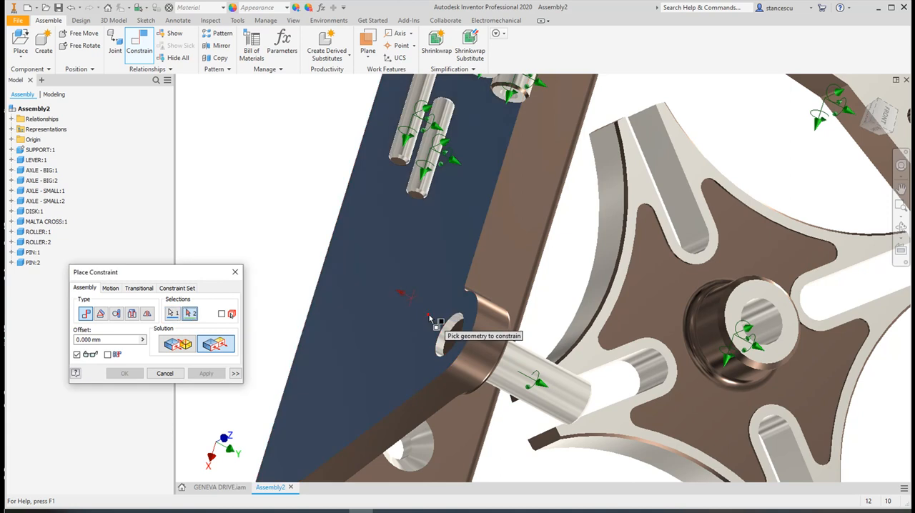
left_click(458, 340)
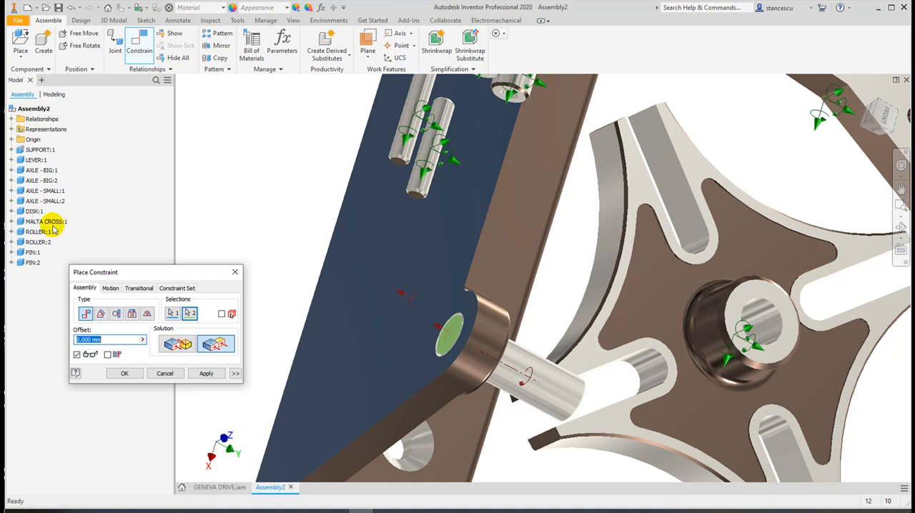
left_click(170, 373)
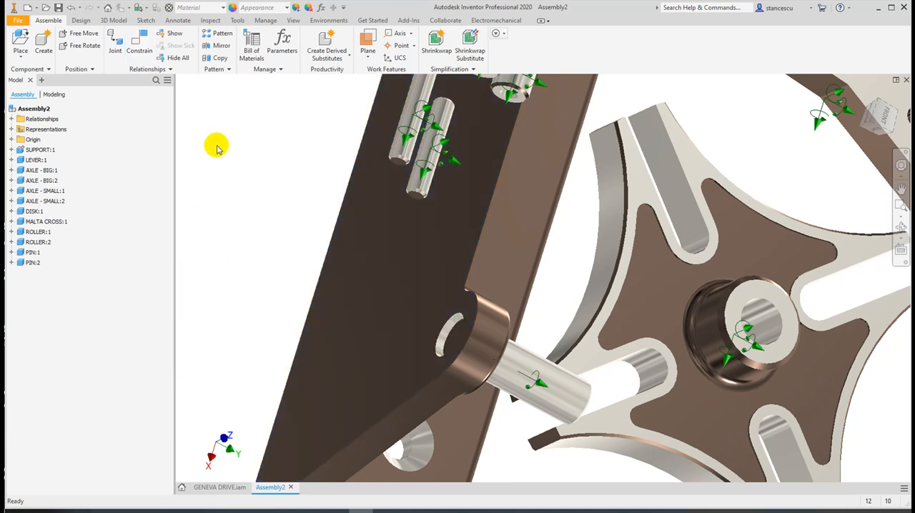
Apply a flush constraint with a 0 mm offset between the support's rear face and the near end face of AXLE - BIG:1
left_click(136, 47)
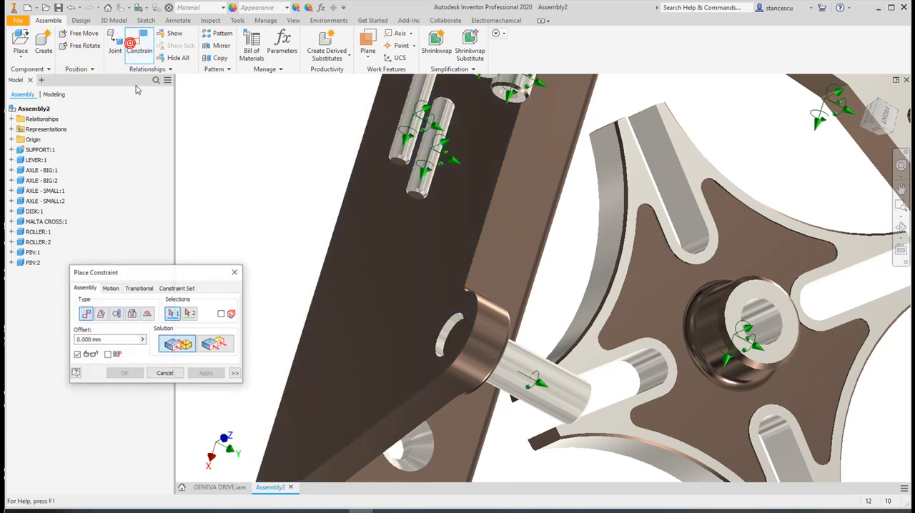
left_click(215, 345)
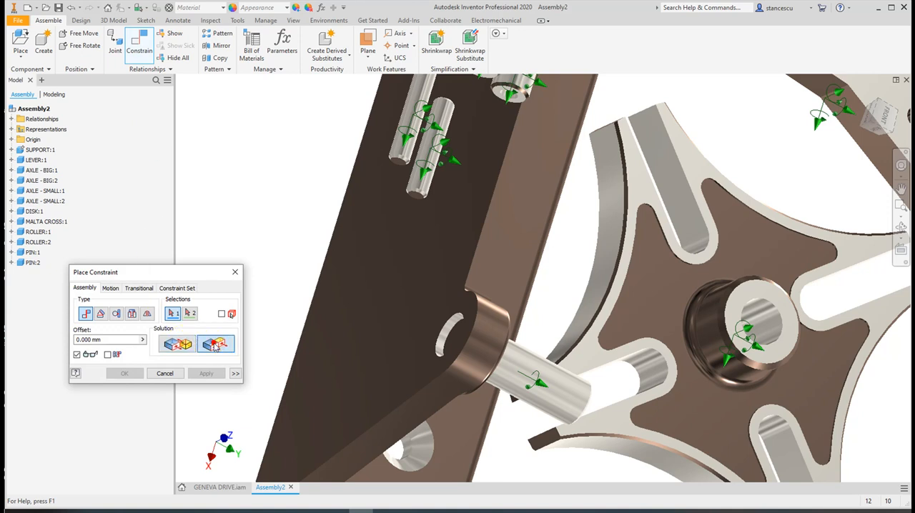
left_click(436, 320)
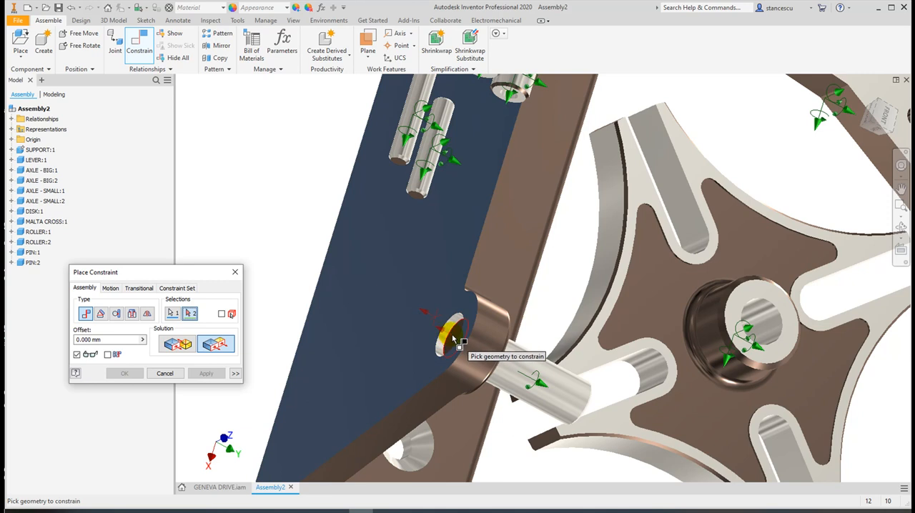
left_click(453, 337)
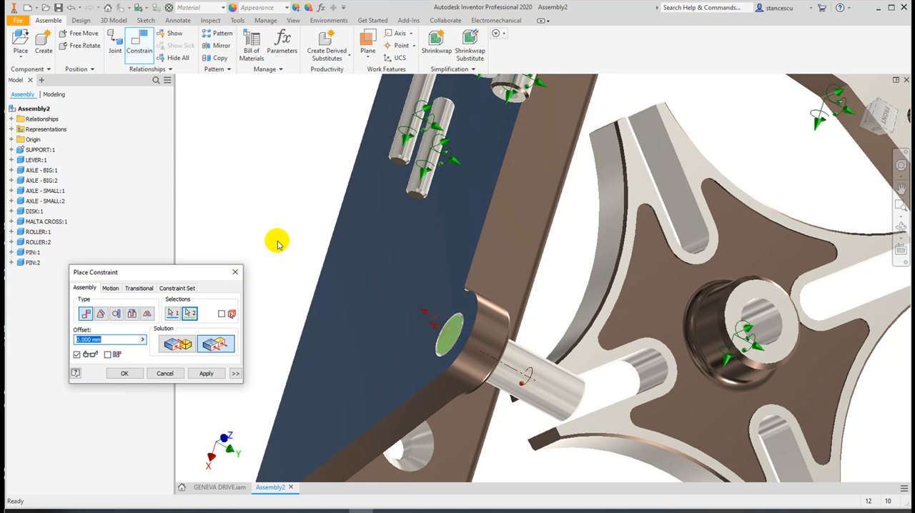
left_click(205, 374)
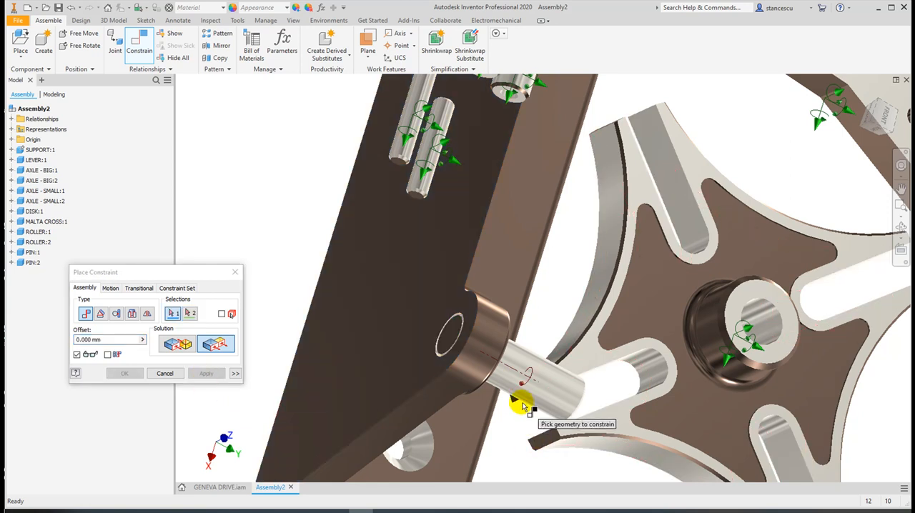
middle_click_drag(520, 416, 483, 372, "shift")
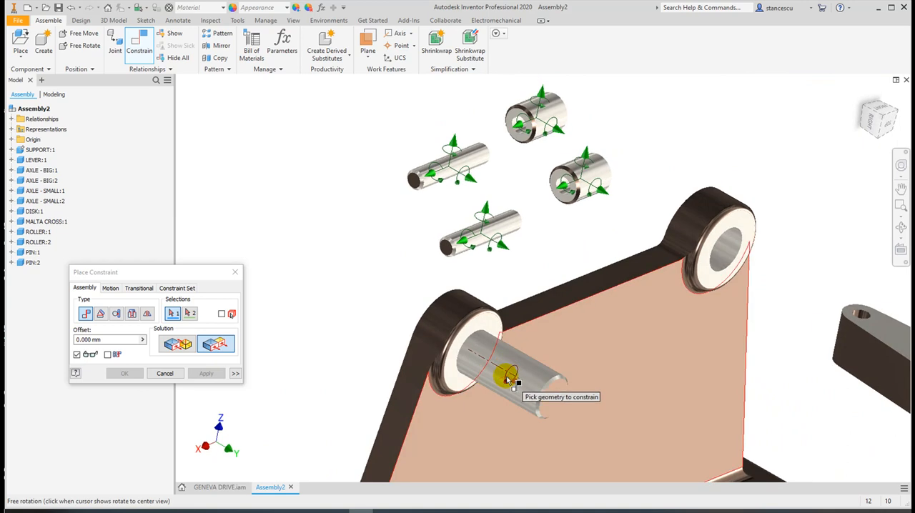
scroll(506, 374, "down", 2)
scroll(510, 378, "up", 3)
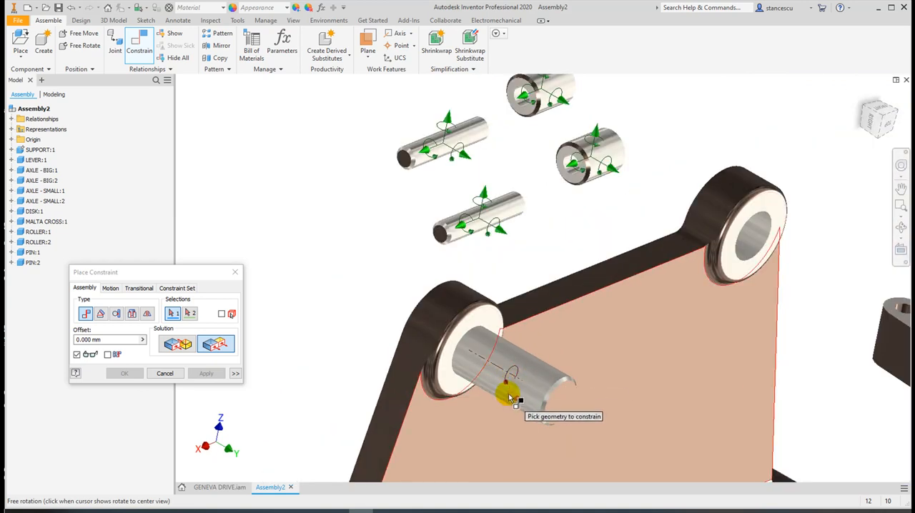
left_click(164, 373)
left_click(523, 393)
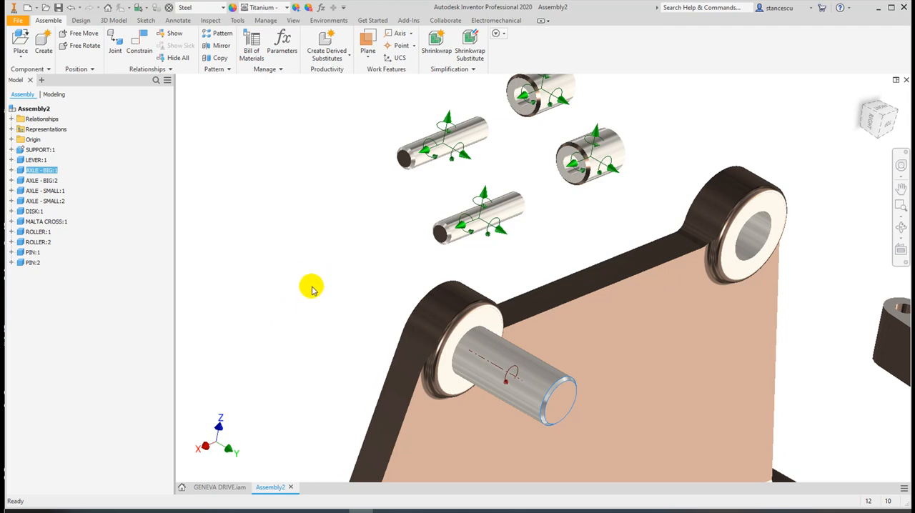
left_click(288, 267)
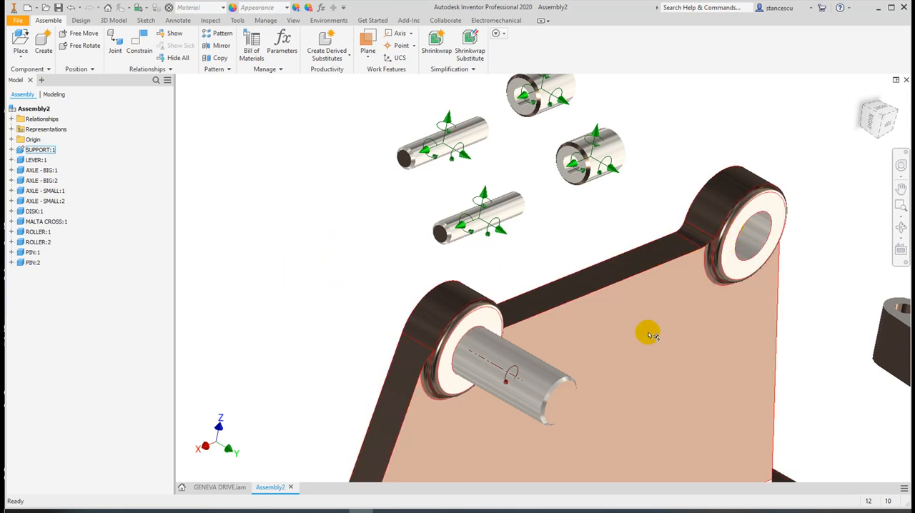
Move AXLE - BIG:2 from among the loose parts to a spot beside the support's second boss
scroll(647, 333, "down", 3)
middle_click_drag(647, 333, 321, 241)
scroll(460, 311, "down", 3)
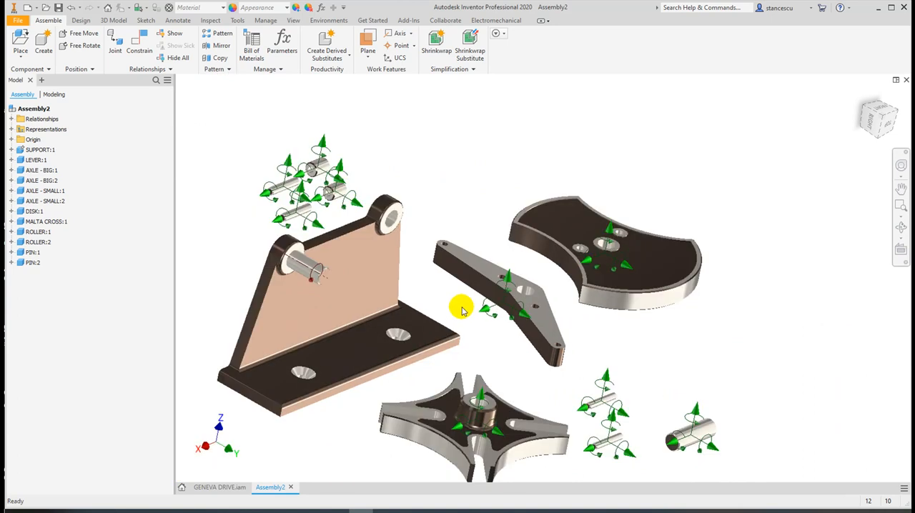
left_click_drag(686, 437, 435, 208)
scroll(378, 216, "up", 4)
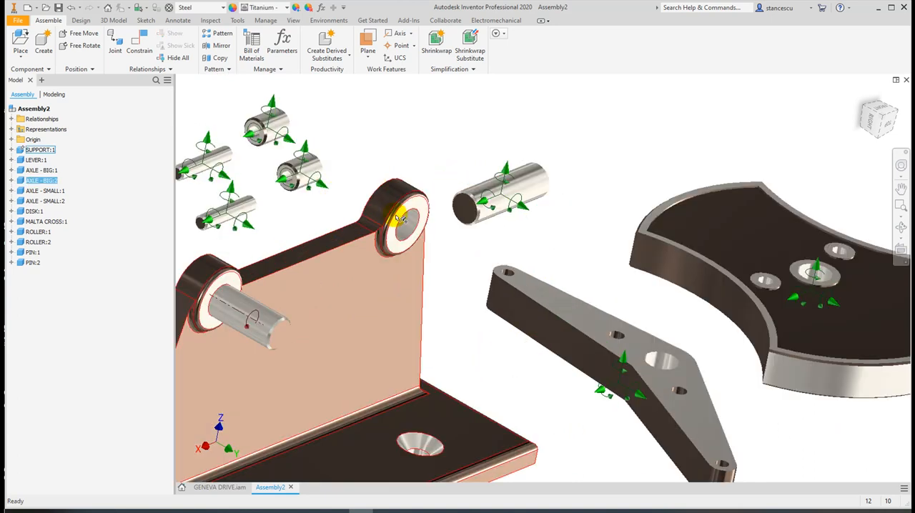
middle_click_drag(474, 276, 530, 362)
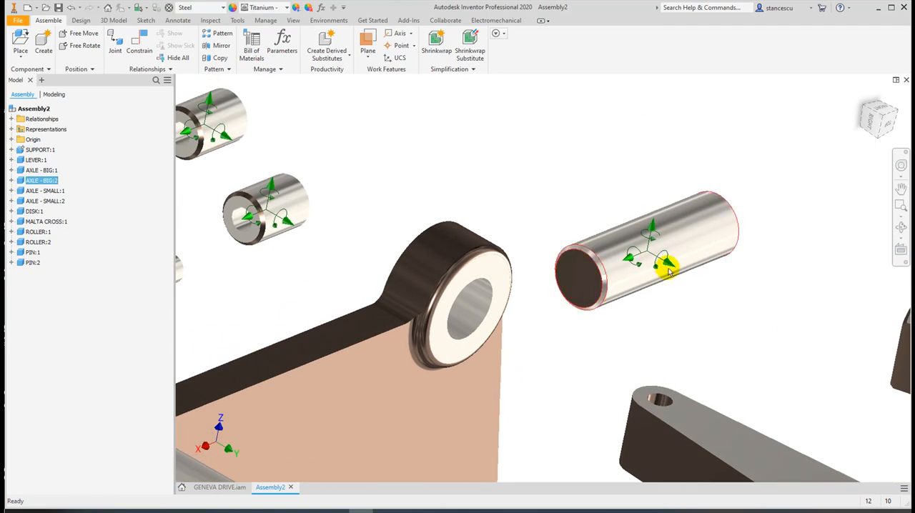
Insert AXLE - BIG:2 into the second boss, matching its end edge to the hole's rear edge, with the Aligned solution and 0 mm offset
left_click(135, 45)
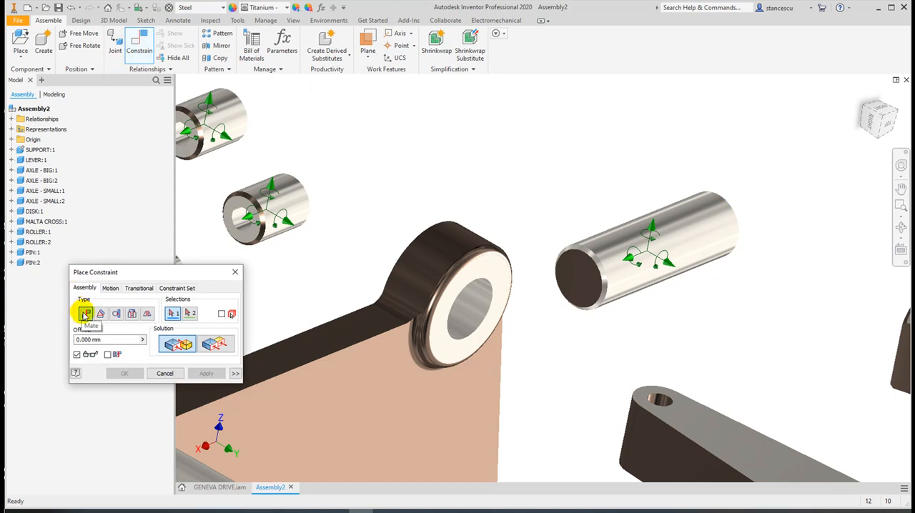
left_click(133, 315)
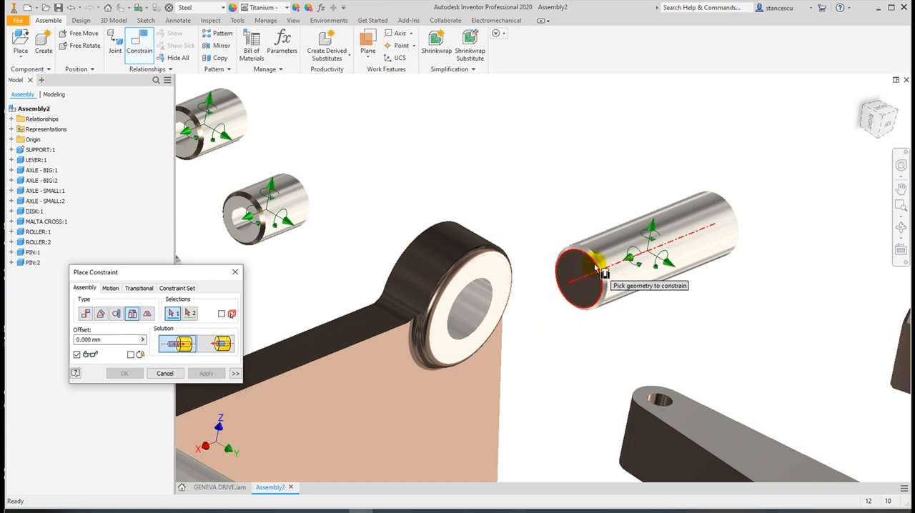
mouse_move(611, 283)
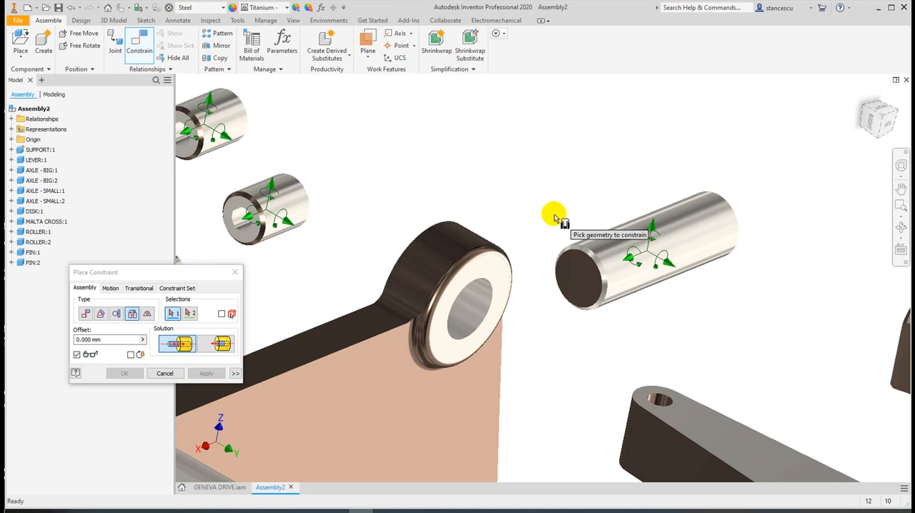
left_click(577, 256)
middle_click_drag(343, 288, 381, 296, "shift")
middle_click_drag(449, 303, 335, 248)
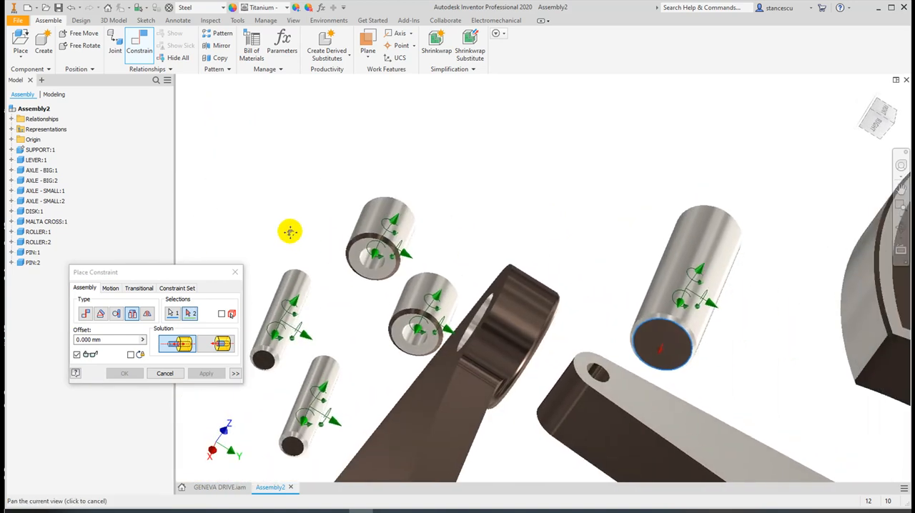
left_click(477, 313)
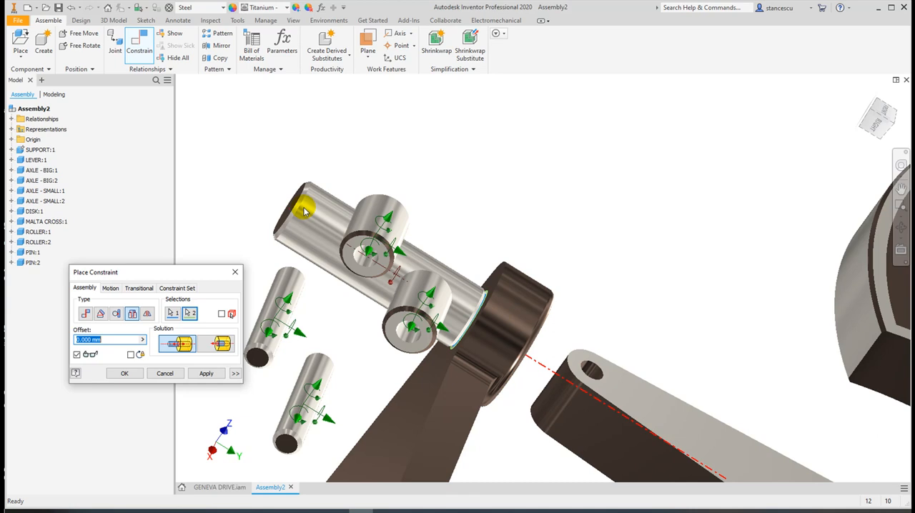
middle_click_drag(294, 285, 293, 285)
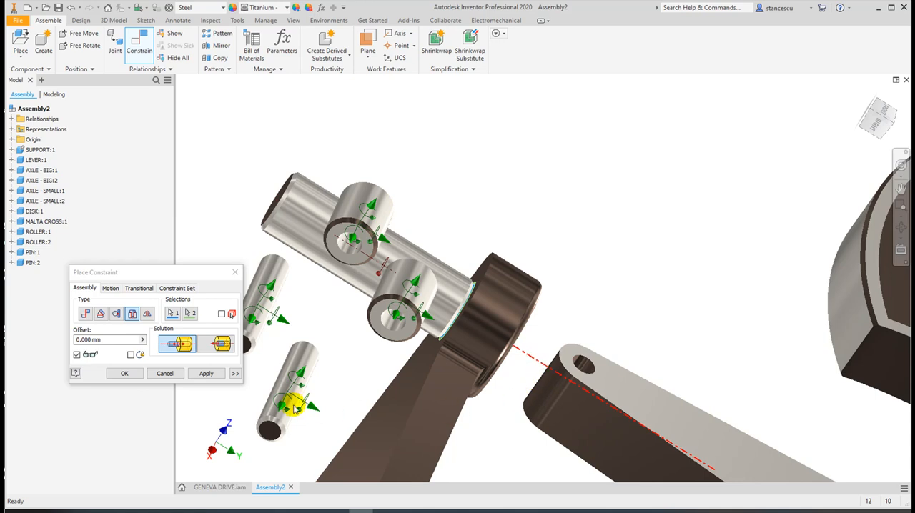
left_click(213, 345)
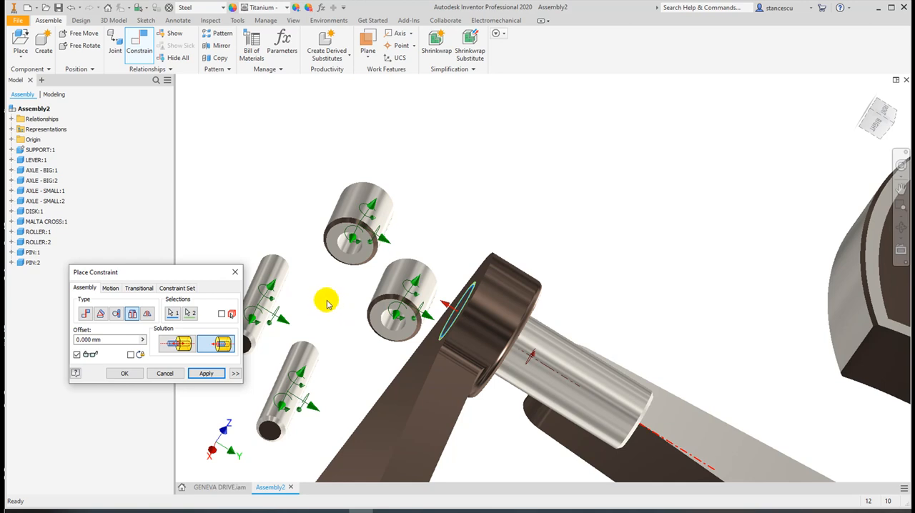
left_click(202, 376)
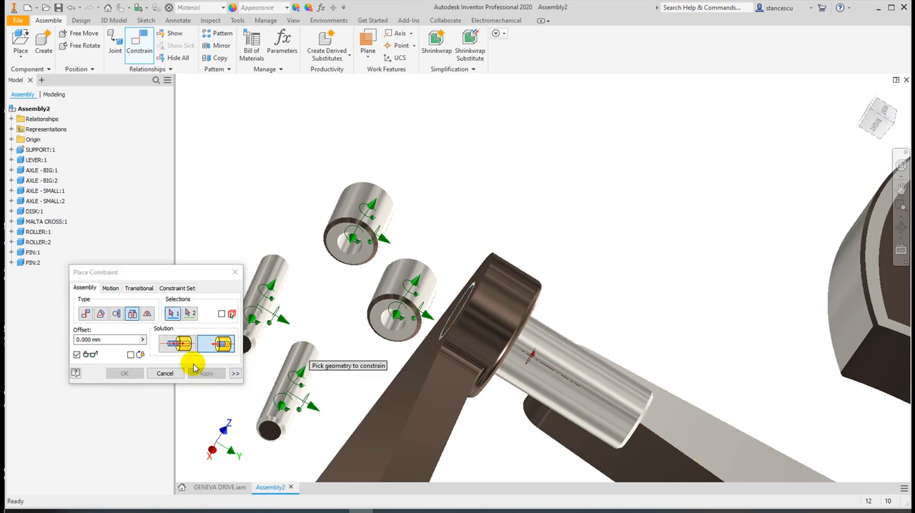
left_click(153, 374)
Switch the visual style to Shaded with Hidden Edges to distinguish the axle ends
middle_click_drag(517, 381, 454, 348, "shift")
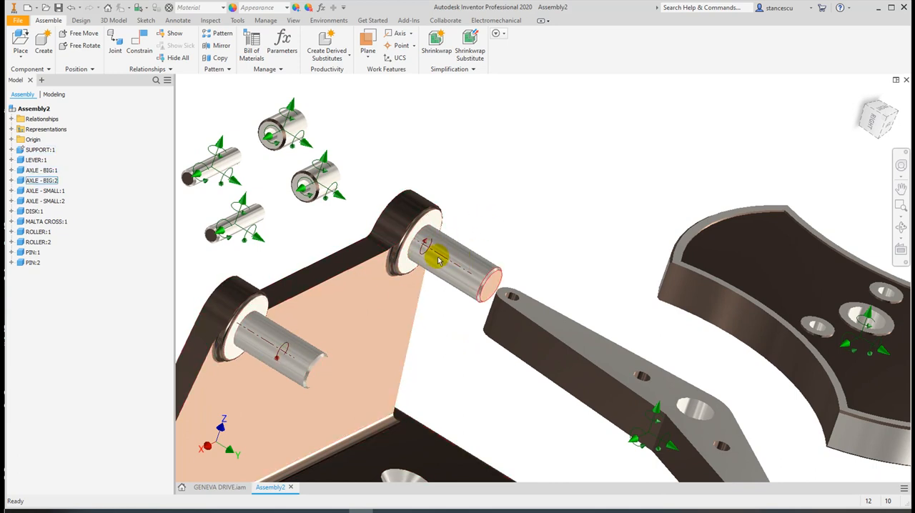
mouse_move(292, 357)
middle_mouse_down("shift")
mouse_move(303, 349)
mouse_move(327, 357)
mouse_move(303, 349)
middle_mouse_up("shift")
scroll(370, 371, "up", 3)
middle_click_drag(369, 372, 452, 363)
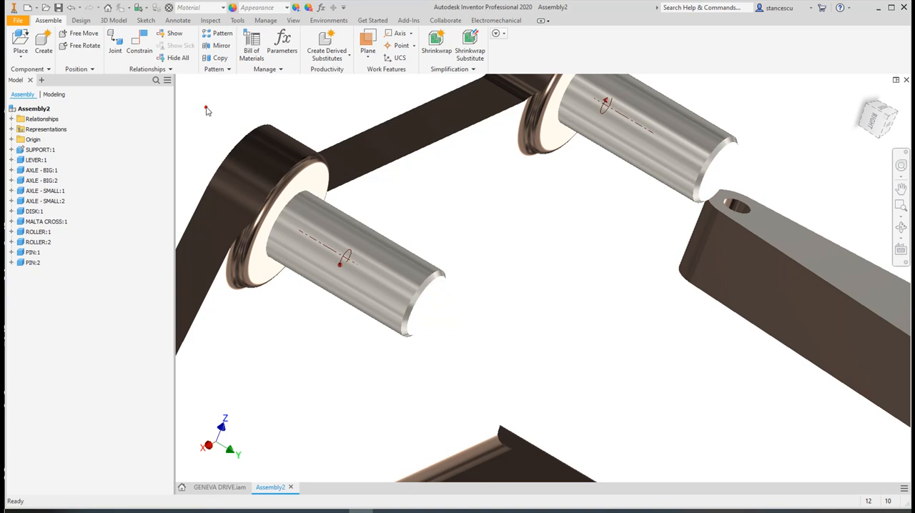
left_click(293, 20)
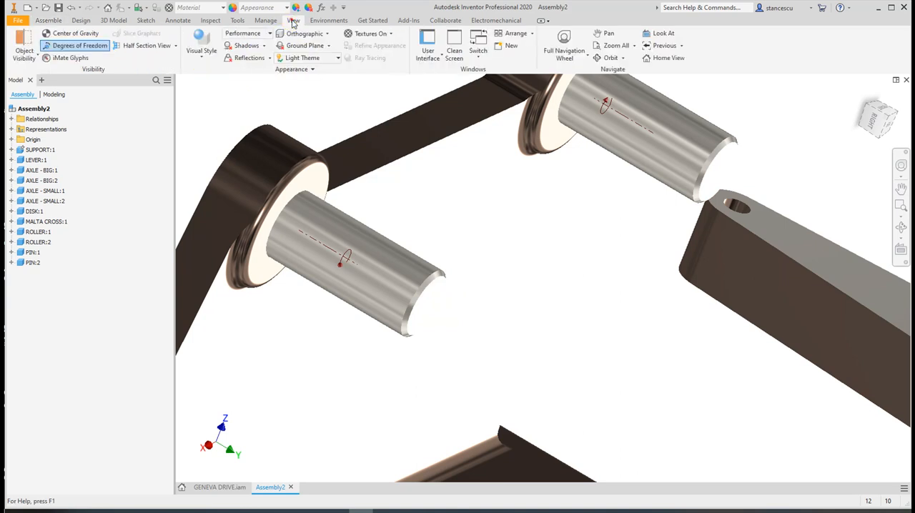
left_click(204, 59)
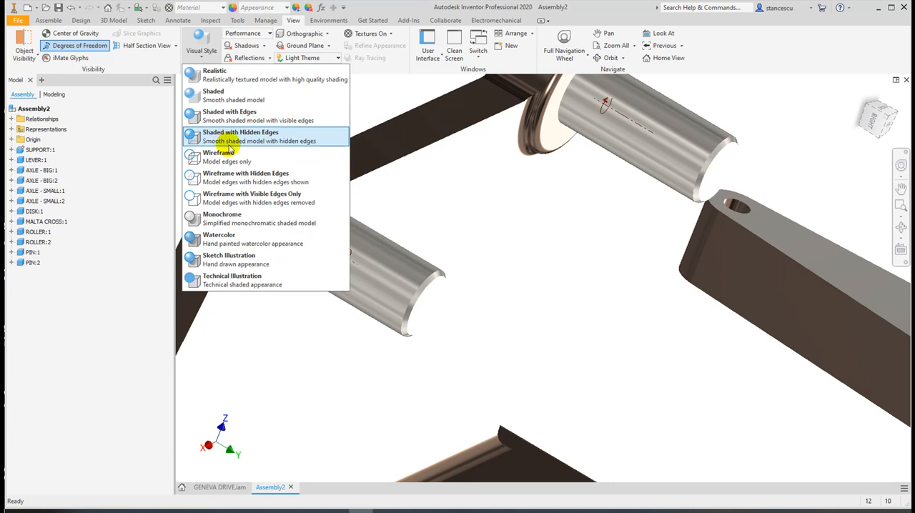
left_click(229, 136)
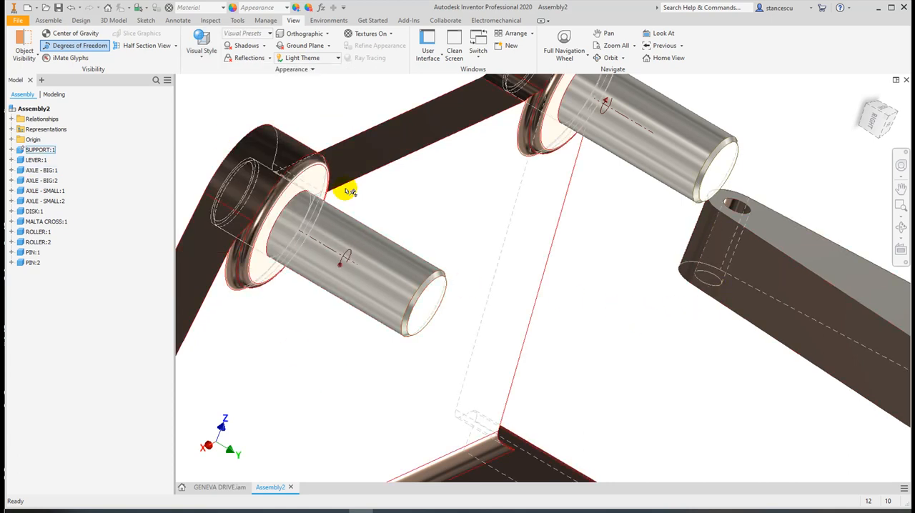
Set the visual style to Shaded with Edges and inspect the outlined ends of the two big axles
left_click(200, 44)
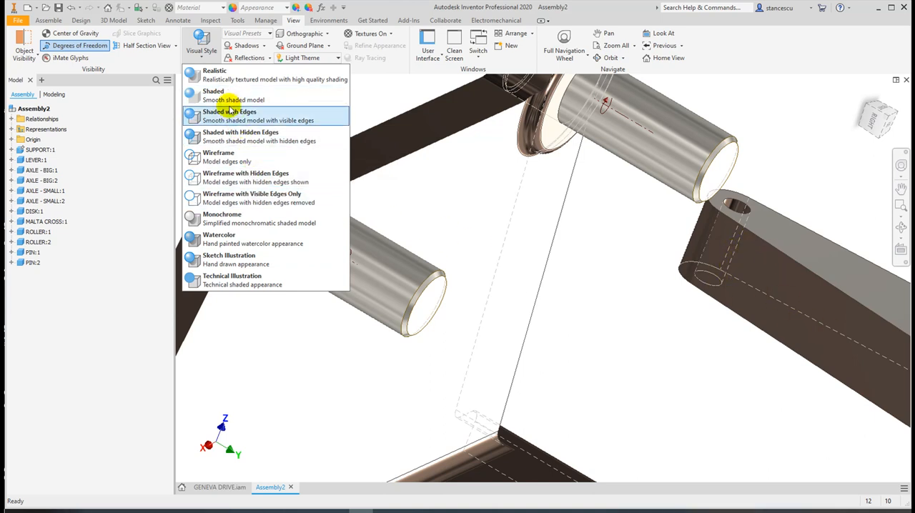
left_click(228, 114)
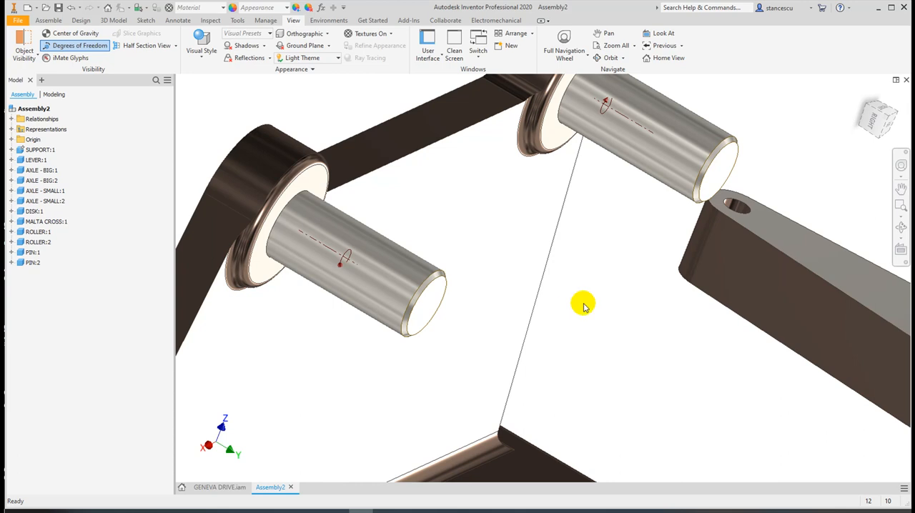
middle_click_drag(590, 295, 571, 285, "shift")
scroll(487, 290, "down", 3)
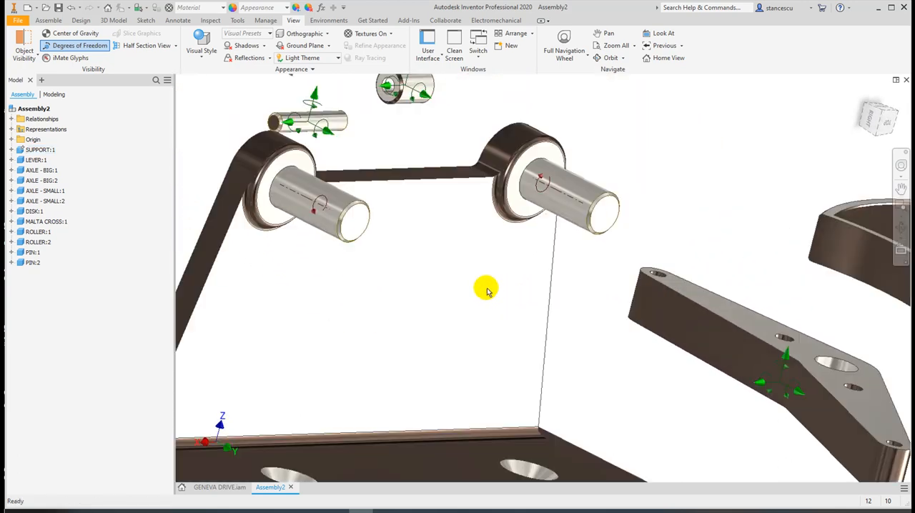
scroll(386, 300, "down", 3)
mouse_move(386, 300)
middle_mouse_down("shift")
mouse_move(404, 314)
mouse_move(391, 303)
mouse_move(388, 310)
middle_mouse_up("shift")
scroll(387, 318, "up", 5)
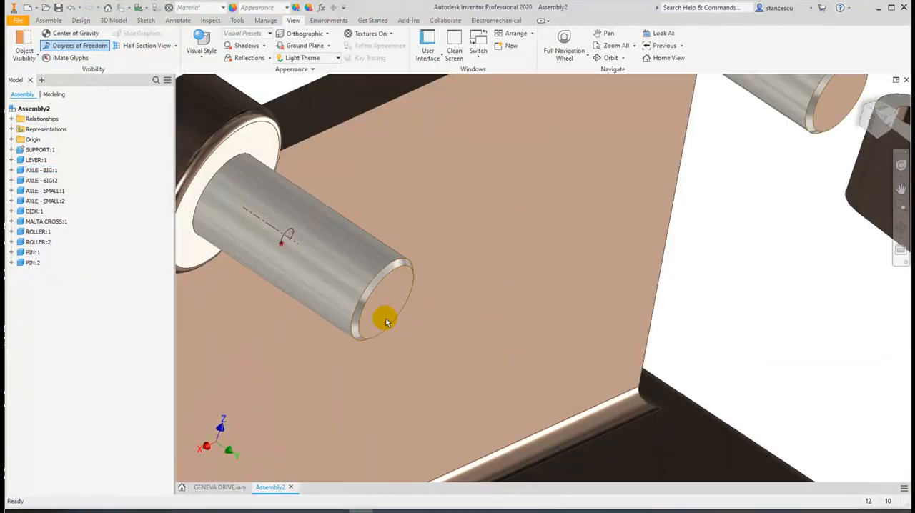
Insert the lever's large centre hole onto the first big axle against the support boss face, with the Opposed solution and 0 mm offset
scroll(769, 292, "down", 3)
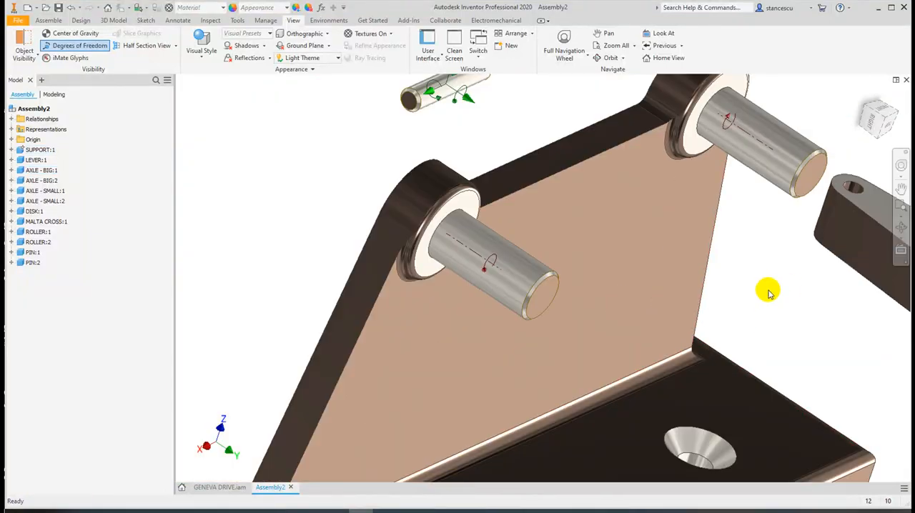
middle_click_drag(768, 292, 698, 274)
scroll(718, 310, "down", 3)
middle_click_drag(743, 331, 527, 265)
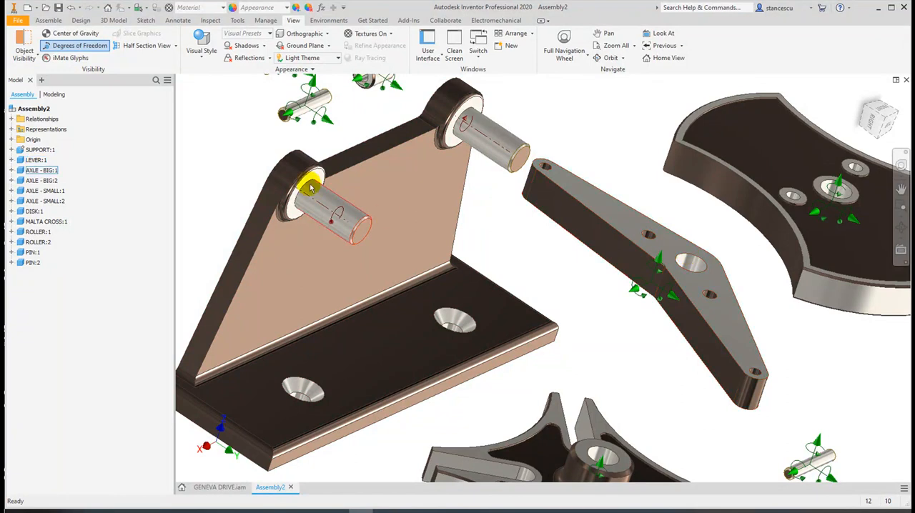
left_click(47, 21)
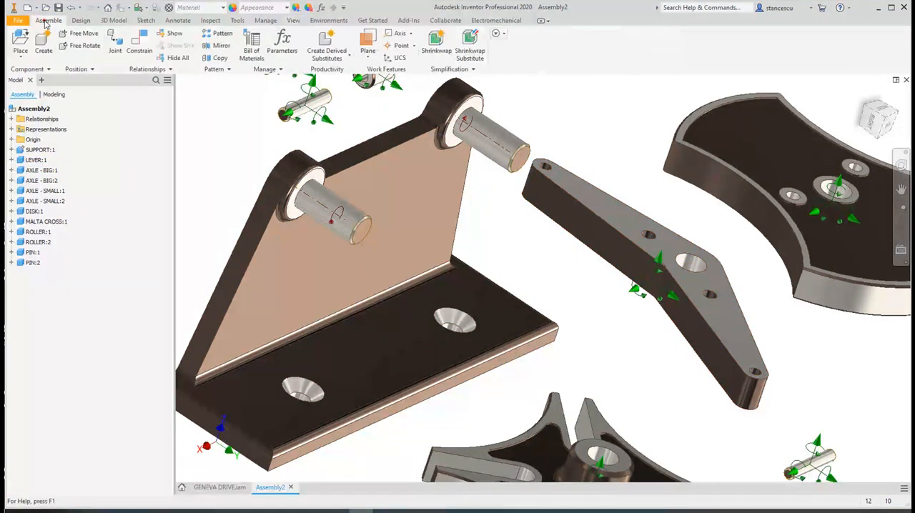
left_click(140, 50)
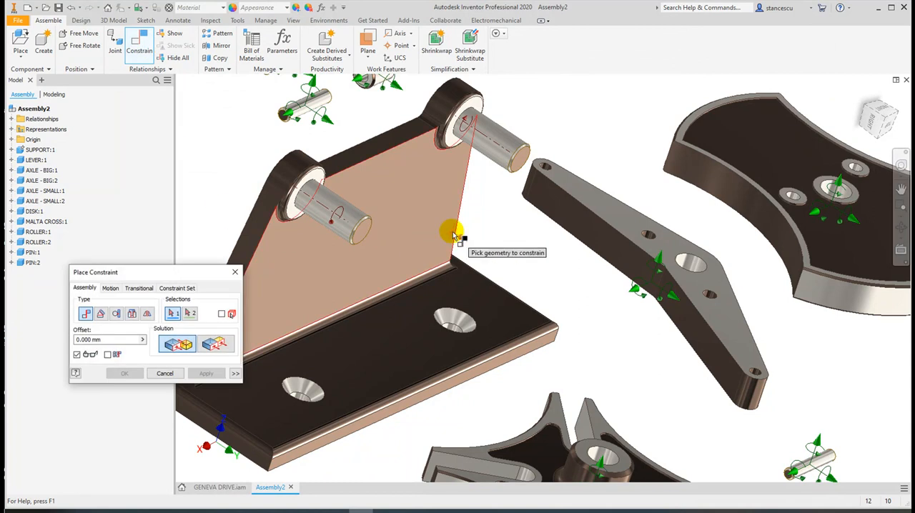
left_click(129, 317)
left_click(705, 275)
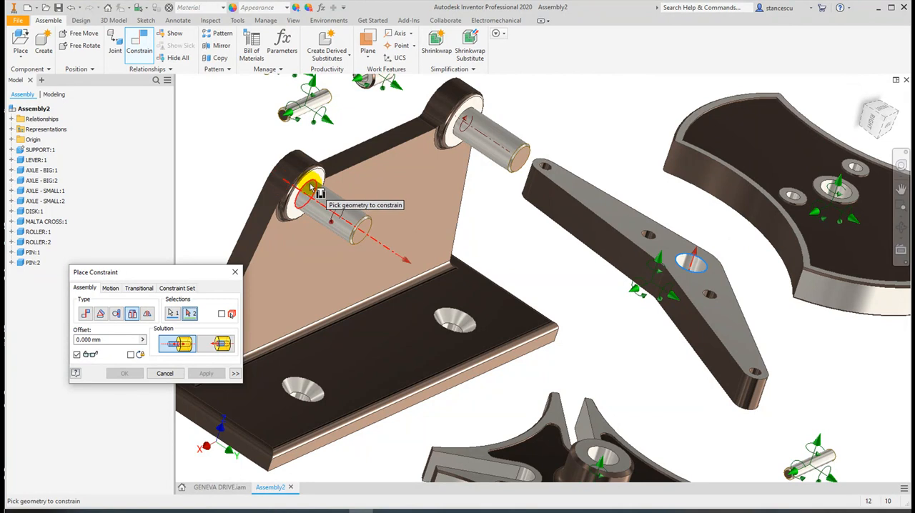
left_click(313, 187)
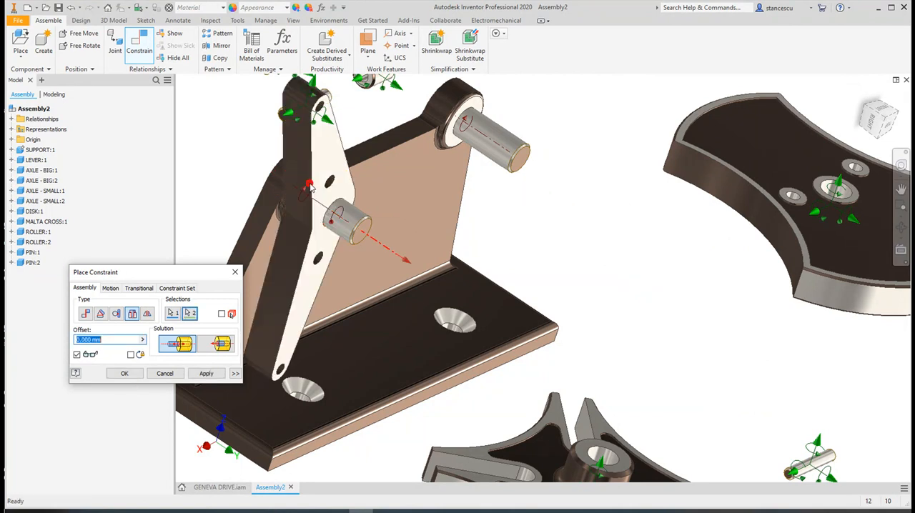
left_click(200, 374)
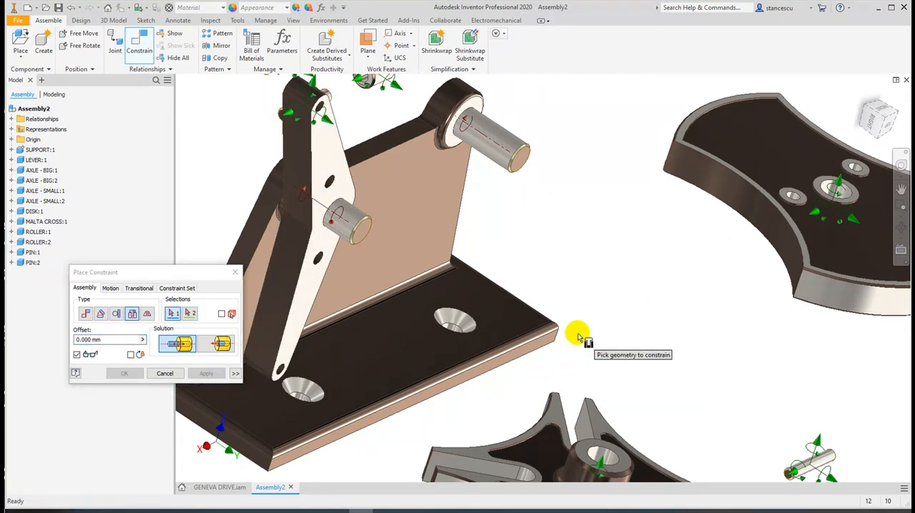
Insert the Malta cross's hub hole onto the second big axle against the support boss face, with the Opposed solution and 0 mm offset
middle_click_drag(623, 317, 619, 219)
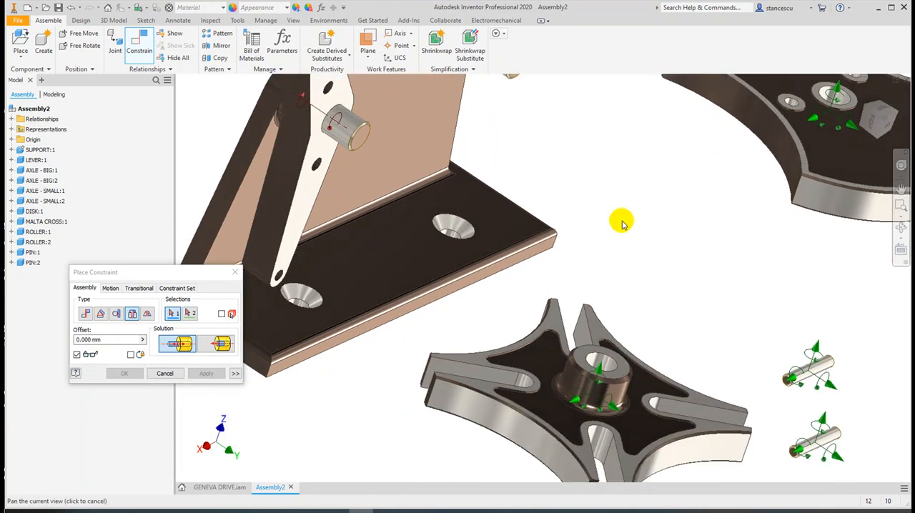
left_click(606, 361)
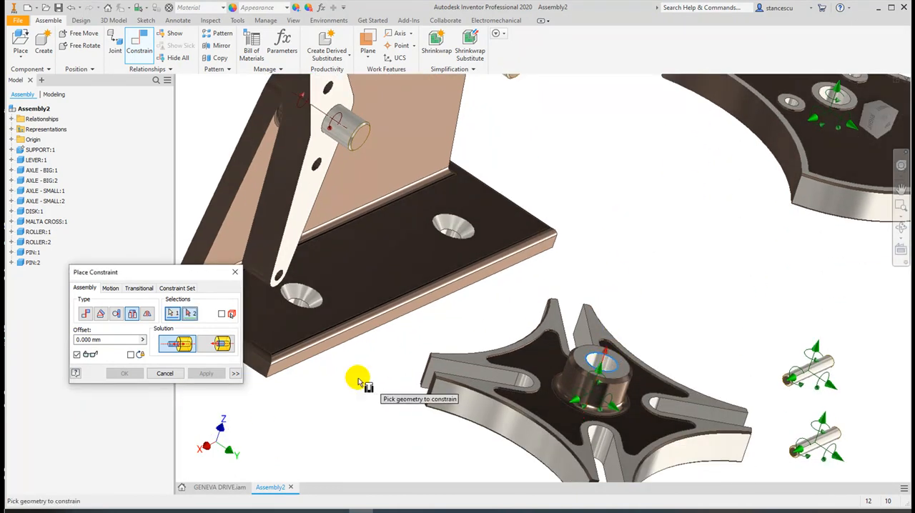
left_click(147, 314)
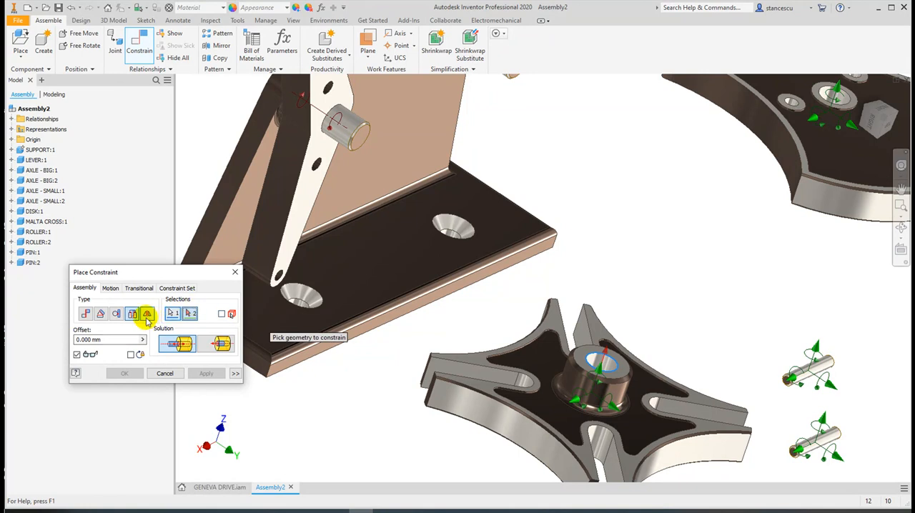
middle_click_drag(634, 268, 690, 387)
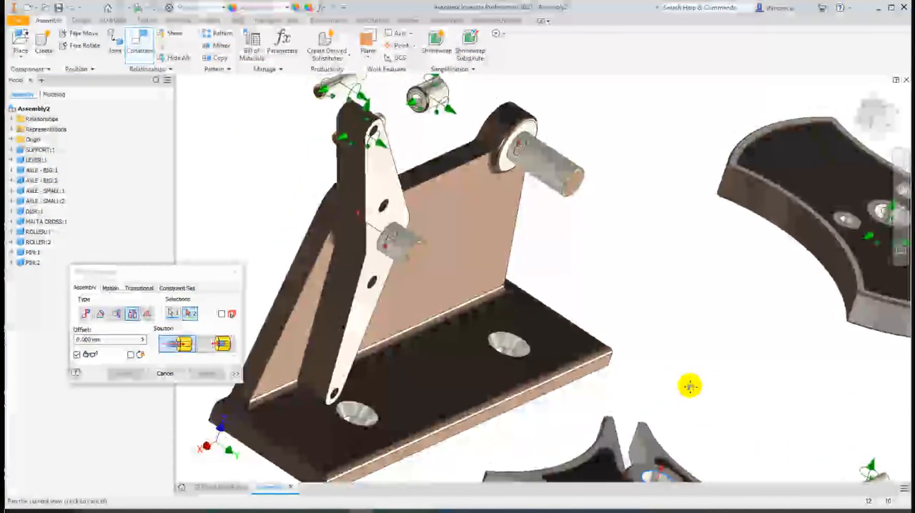
left_click(514, 171)
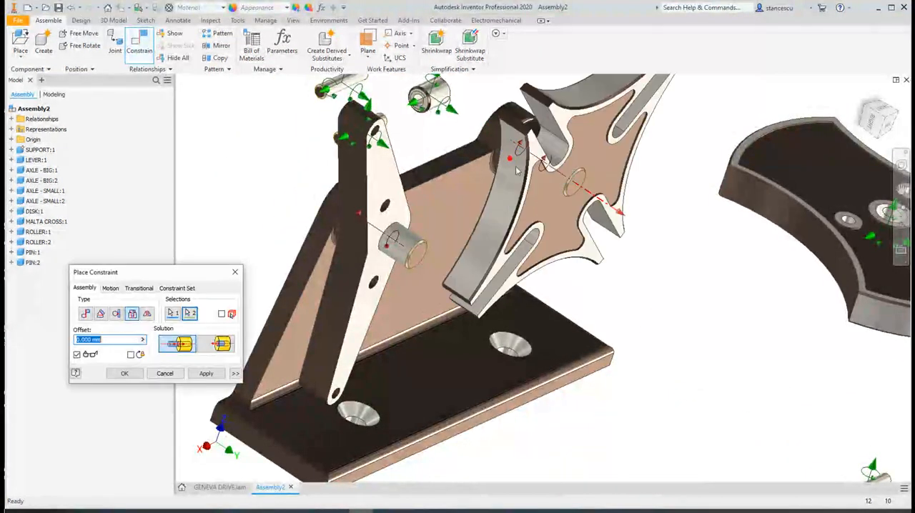
left_click(207, 374)
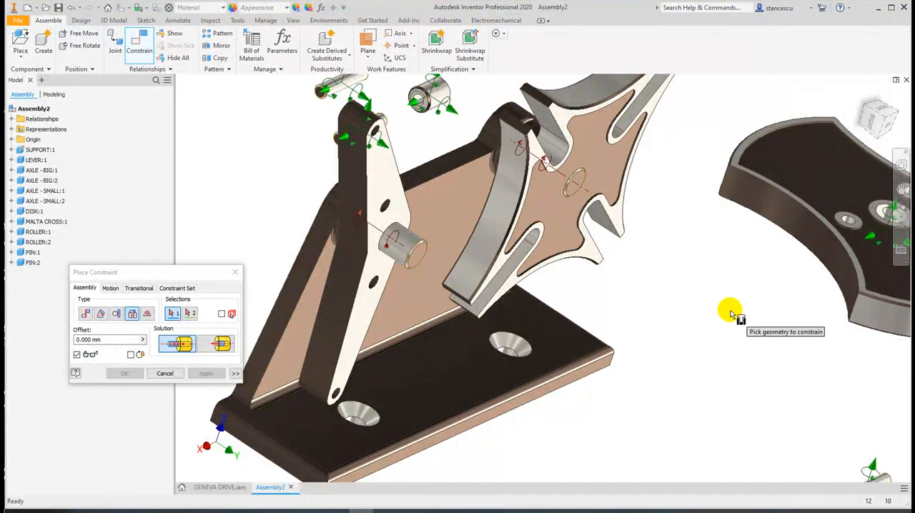
Insert the disk's central hub hole onto the first big axle against the lever's outer face, with the Opposed solution and 0 mm offset
middle_click_drag(771, 290, 639, 285)
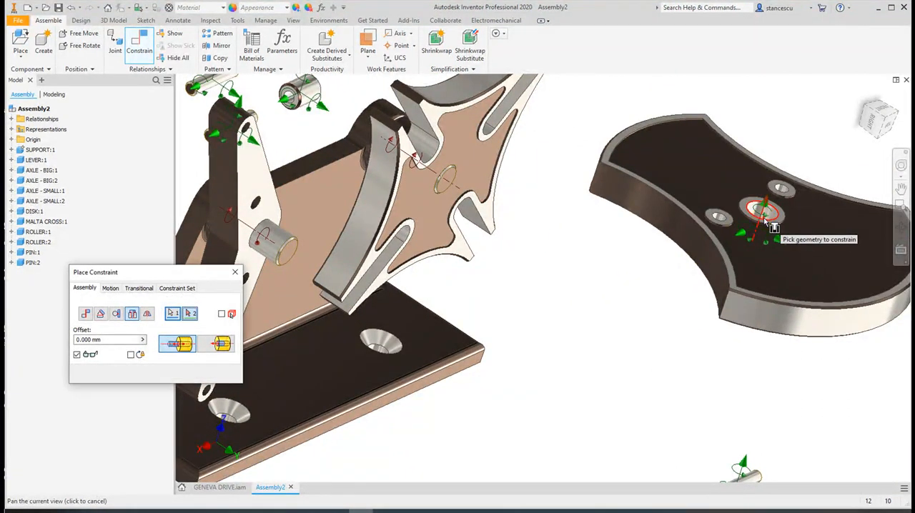
left_click(772, 226)
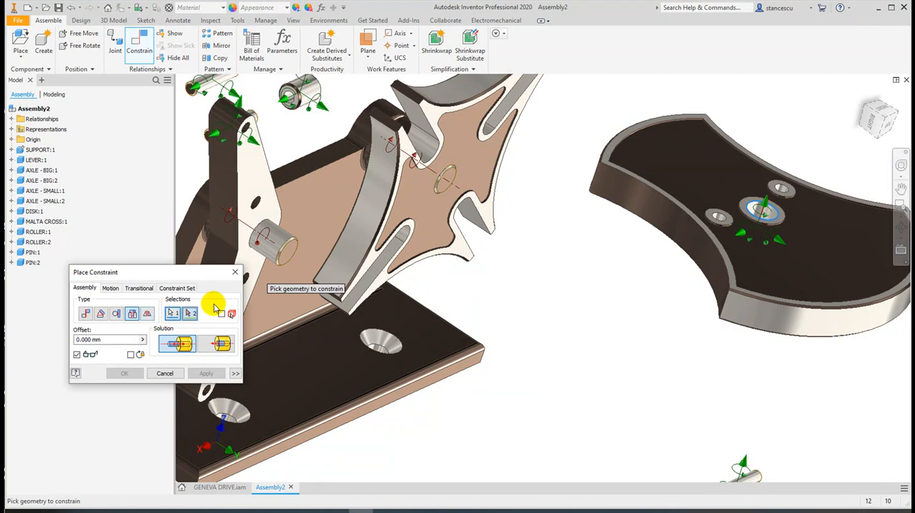
left_click(262, 229)
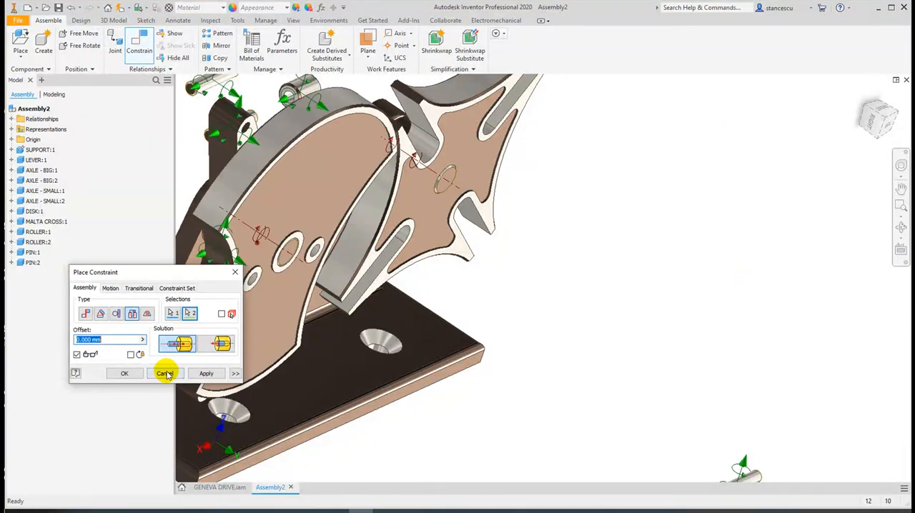
left_click(201, 373)
scroll(607, 375, "down", 4)
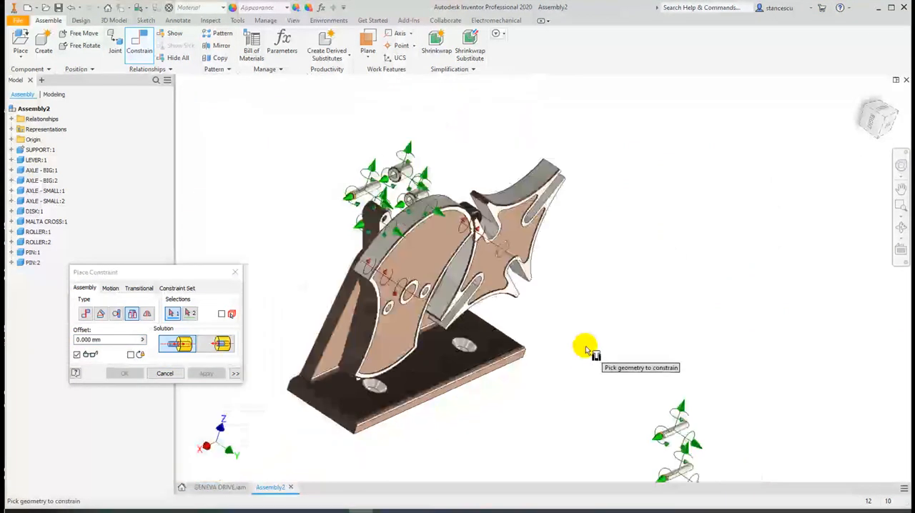
middle_click_drag(617, 388, 635, 307)
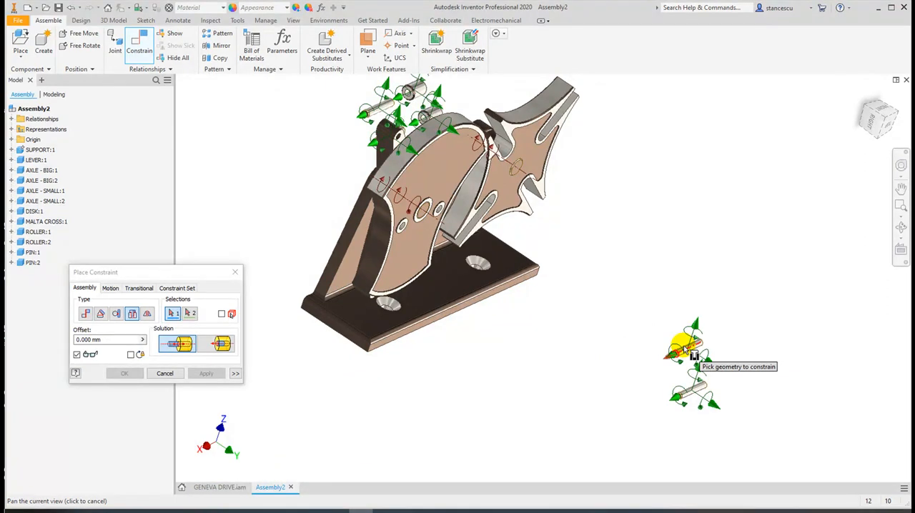
left_click(683, 345)
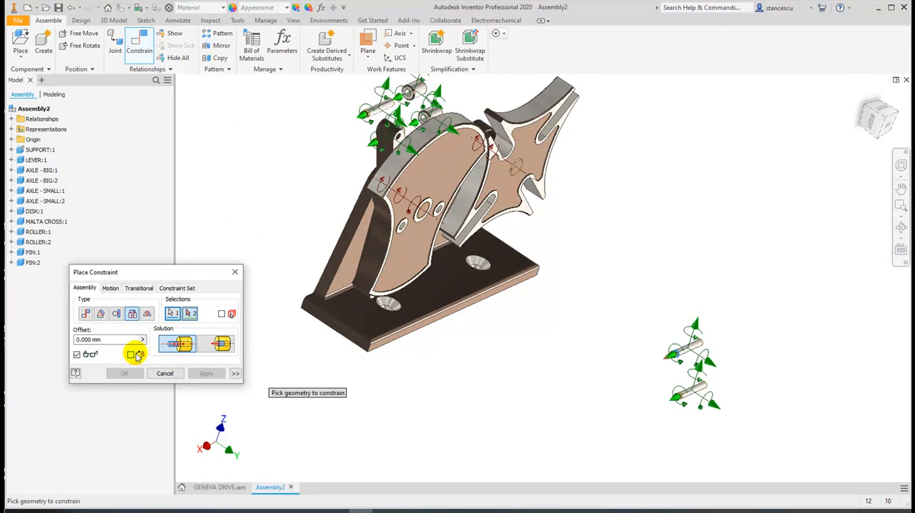
scroll(692, 365, "up", 3)
scroll(691, 365, "up", 5)
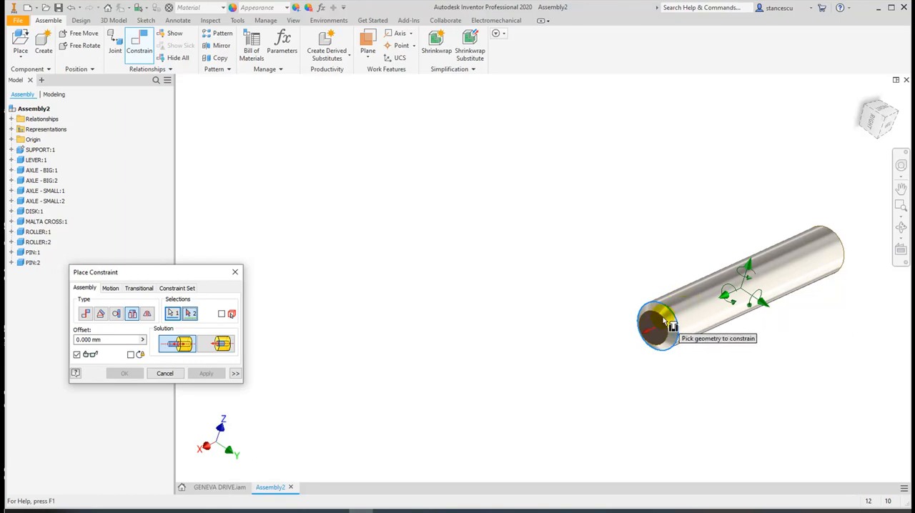
left_click(169, 375)
Rotate the disk about its axle so that one corner reaches the Malta cross's nearest concave edge
scroll(422, 282, "down", 3)
middle_click_drag(405, 271, 565, 400)
middle_click_drag(519, 369, 488, 354, "shift")
middle_click_drag(468, 292, 599, 335)
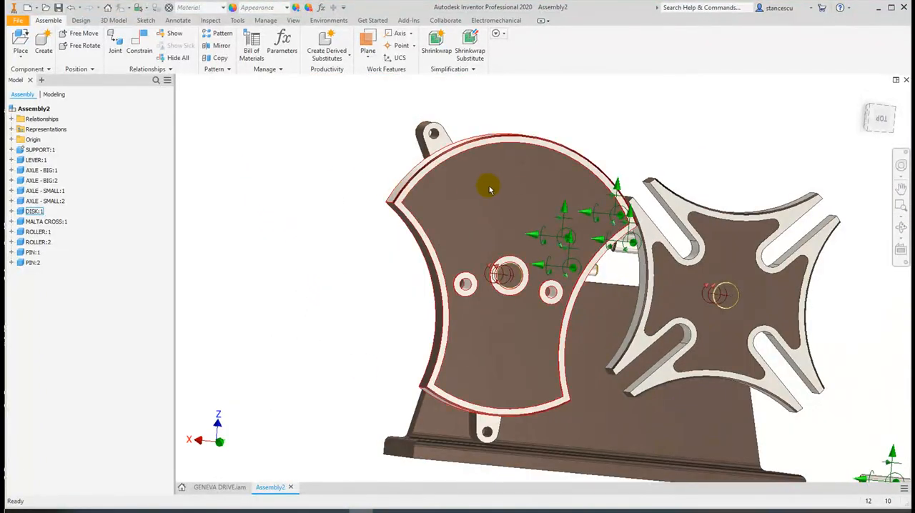
middle_click_drag(502, 180, 566, 301, "shift")
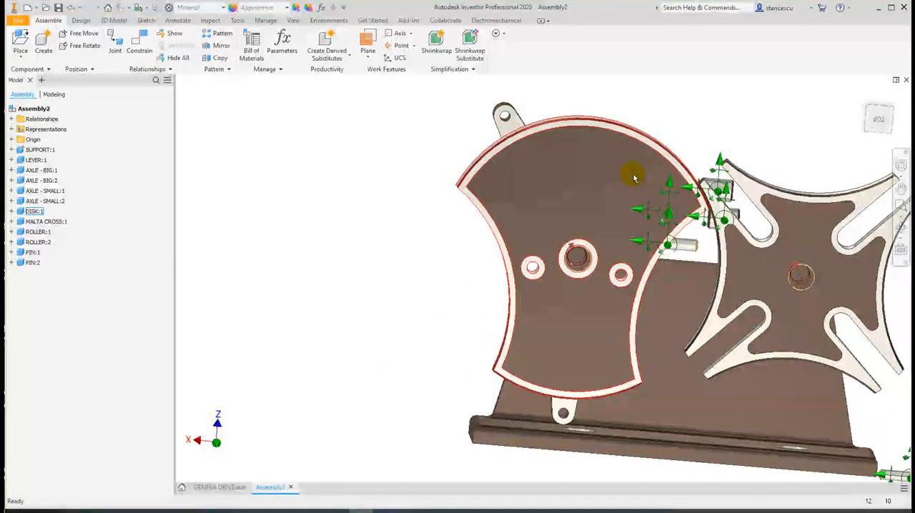
left_click_drag(634, 178, 573, 308)
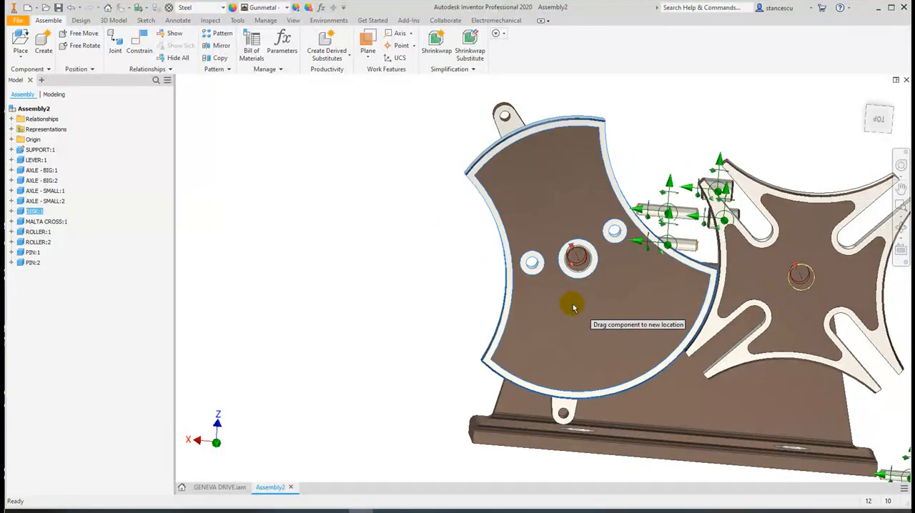
Try turning the Malta cross about its axle against the disk's corner, and undo the move
middle_click_drag(740, 264, 609, 317, "shift")
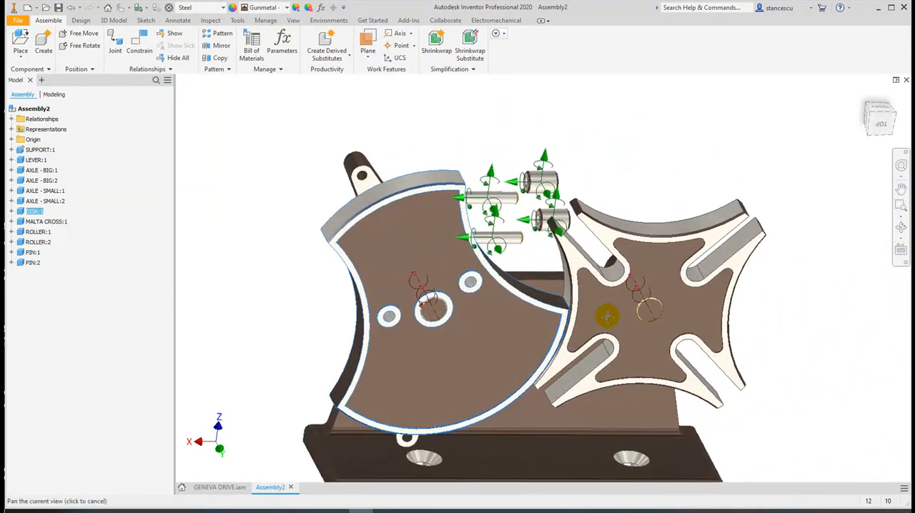
scroll(576, 310, "up", 5)
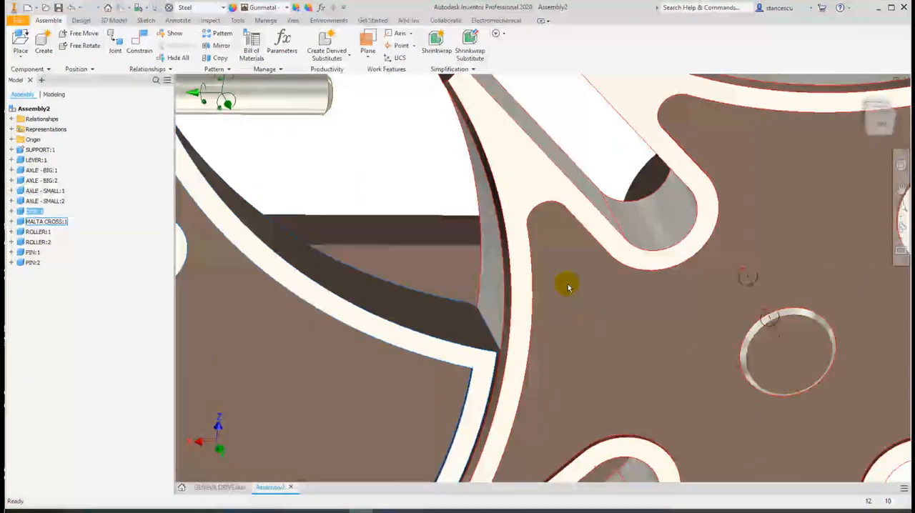
mouse_move(547, 215)
left_mouse_down()
mouse_move(494, 267)
mouse_move(467, 341)
mouse_move(449, 461)
mouse_move(443, 370)
mouse_move(464, 317)
mouse_move(578, 153)
mouse_move(532, 218)
left_mouse_up()
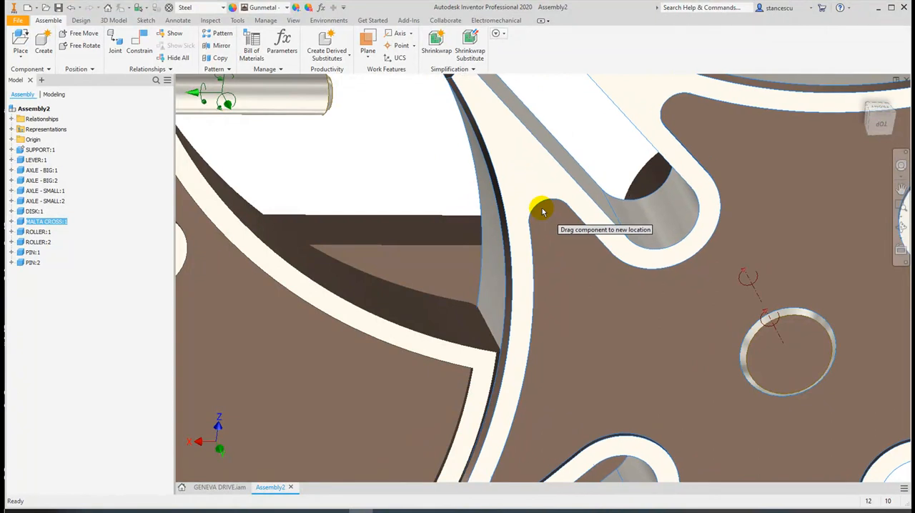
left_click_drag(548, 201, 538, 228)
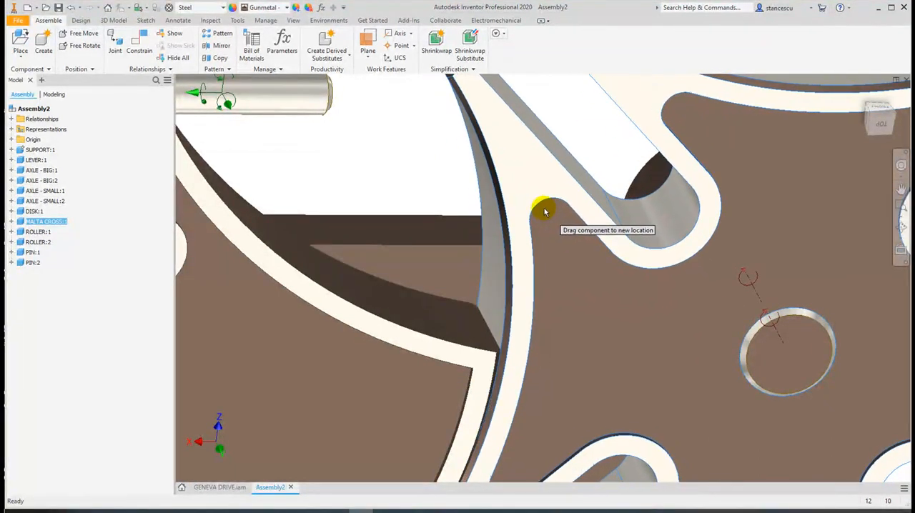
left_click_drag(543, 217, 510, 316)
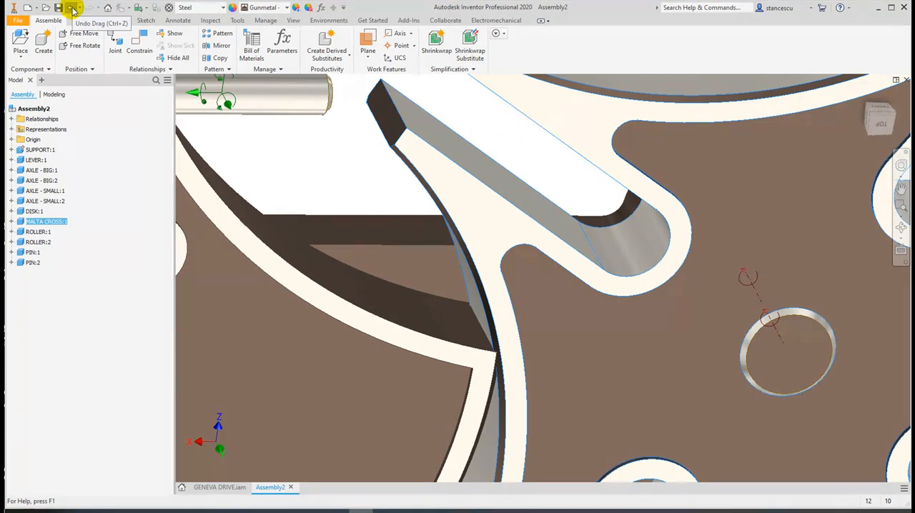
left_click(72, 9)
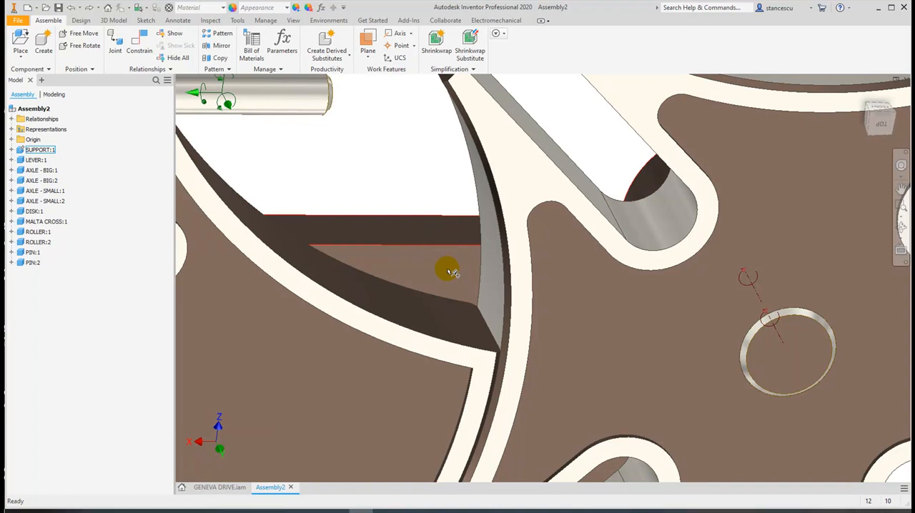
Rotate the lever about its axle until its upper end hole lies at the mouth of the Malta cross's nearest upper slot
scroll(449, 272, "down", 5)
middle_click_drag(422, 262, 622, 392)
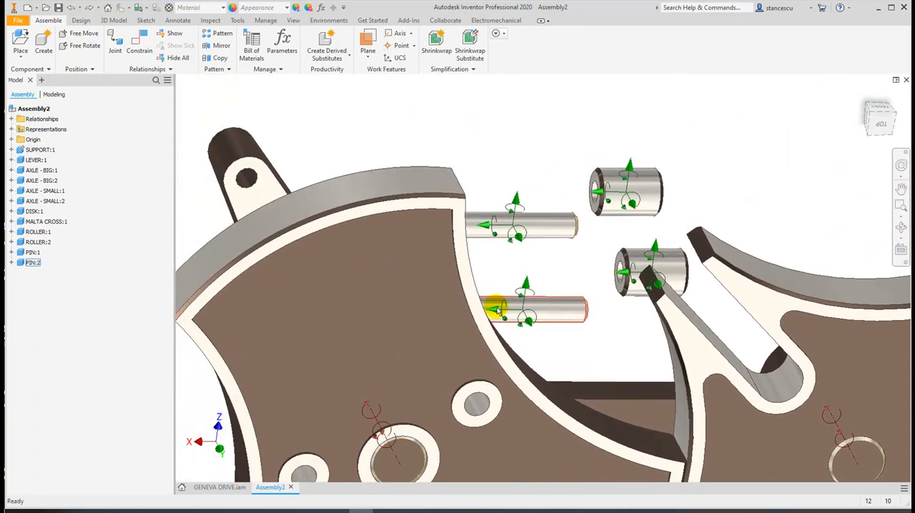
scroll(341, 279, "down", 3)
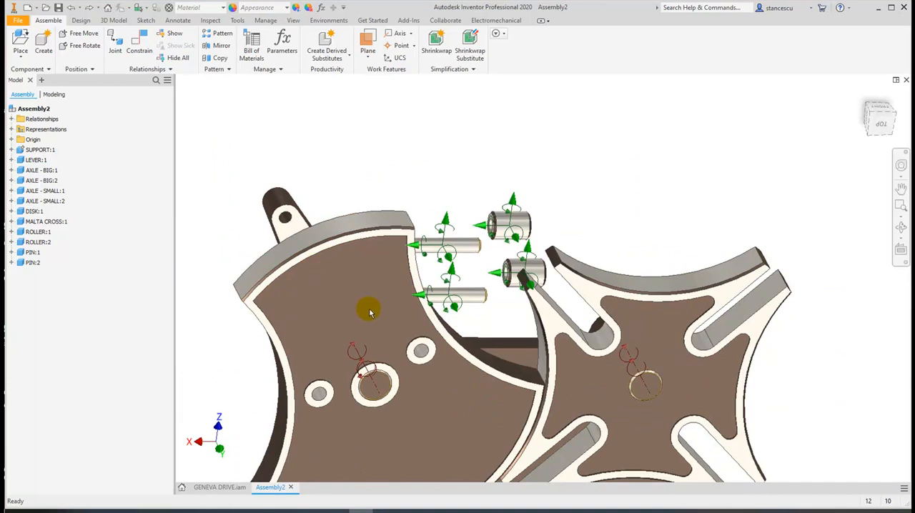
scroll(378, 351, "down", 4)
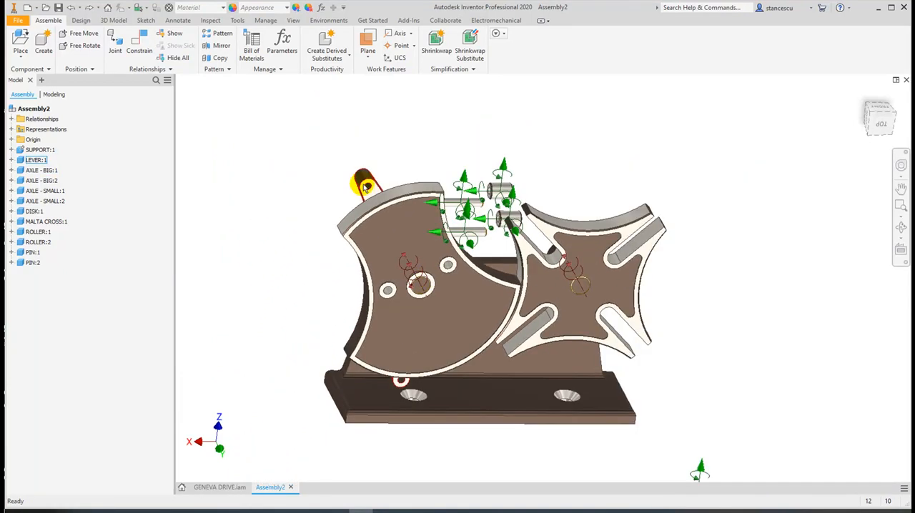
left_click_drag(374, 198, 355, 395)
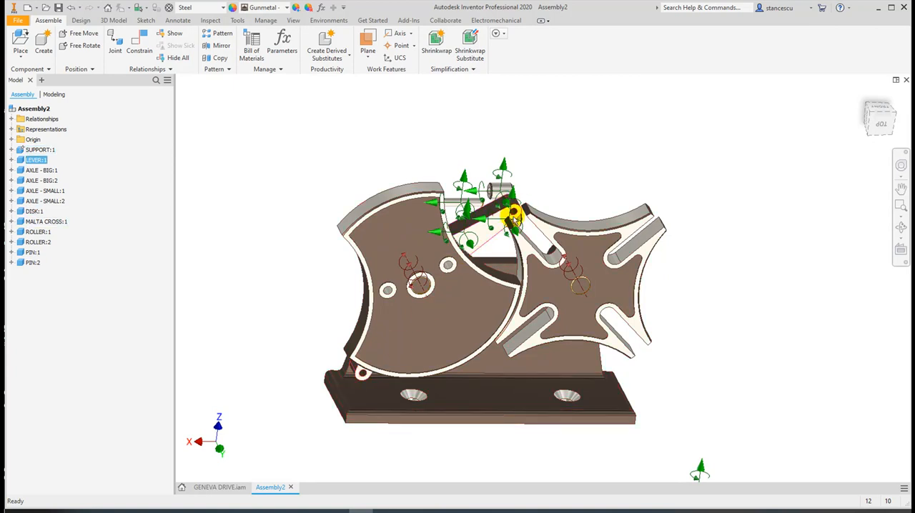
left_click_drag(488, 235, 497, 247)
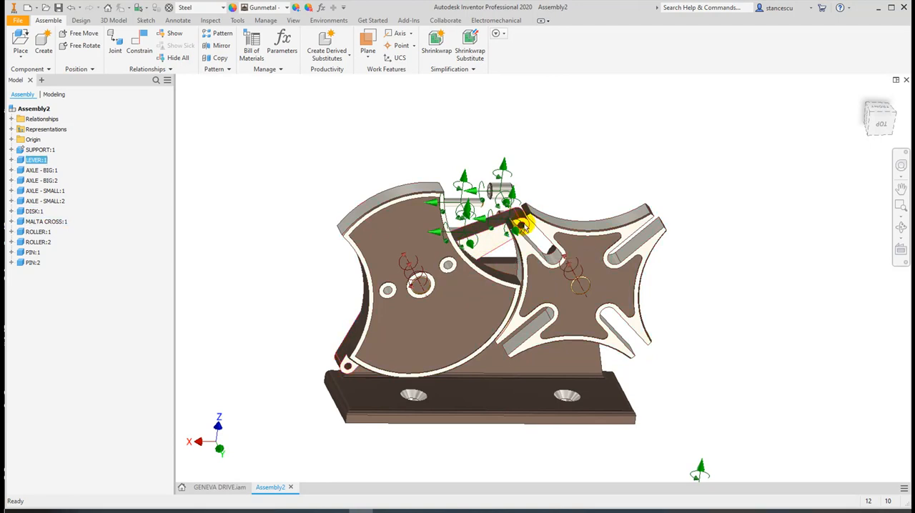
middle_click_drag(781, 352, 774, 287)
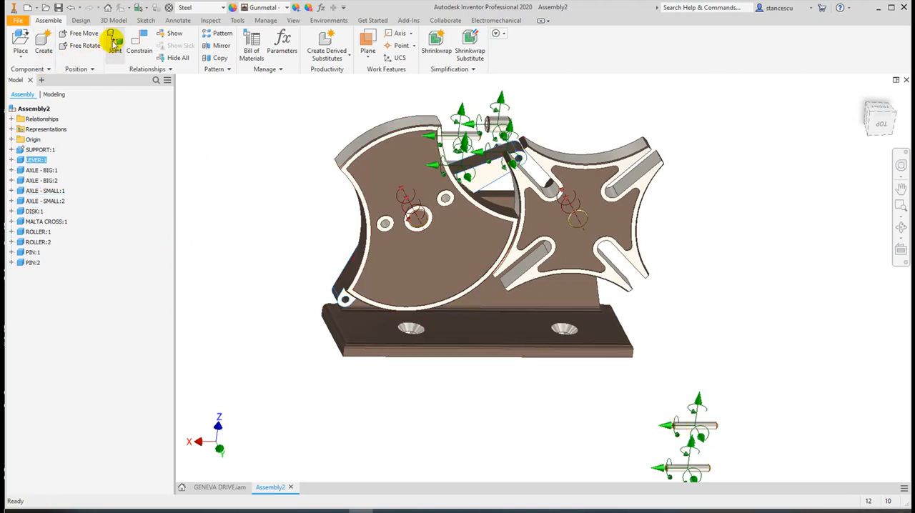
Insert the first small axle flush into the hole at the lever's upper end from the back face, with the Aligned solution and 0 mm offset
left_click(140, 48)
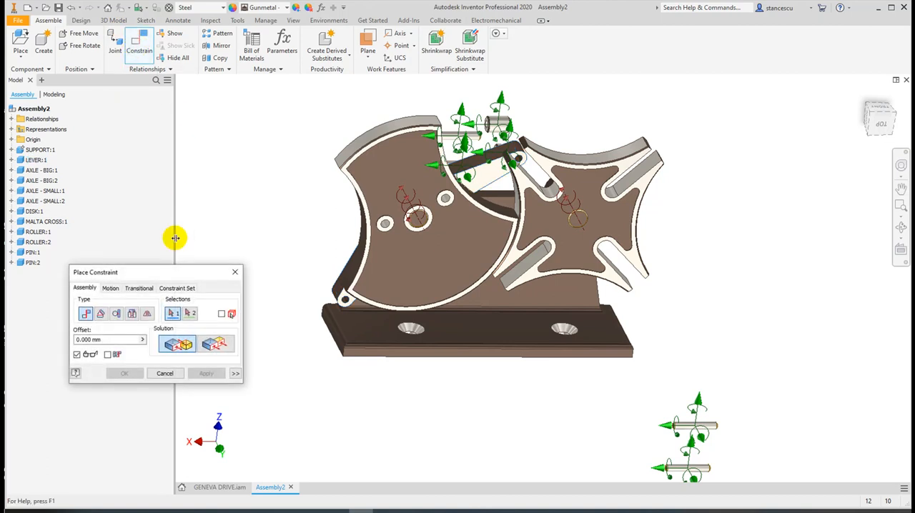
left_click(133, 315)
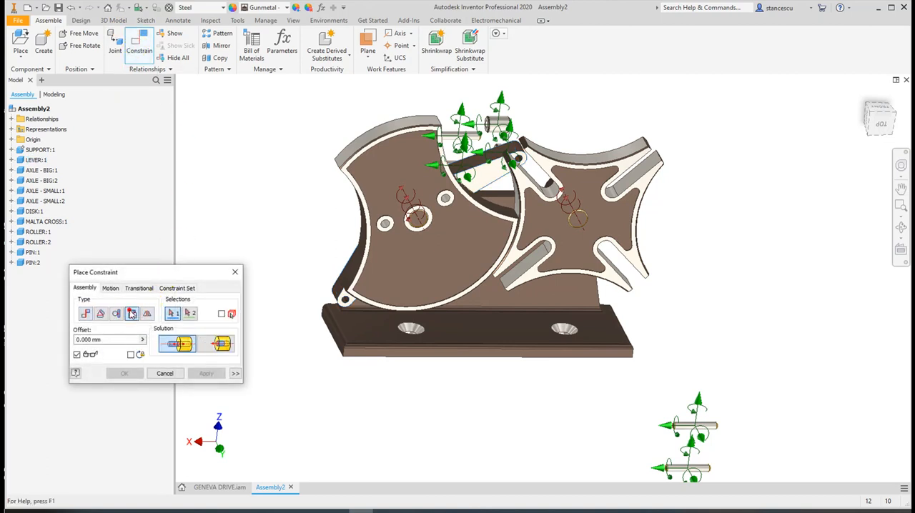
left_click(213, 345)
scroll(675, 418, "up", 5)
middle_click_drag(632, 433, 664, 235)
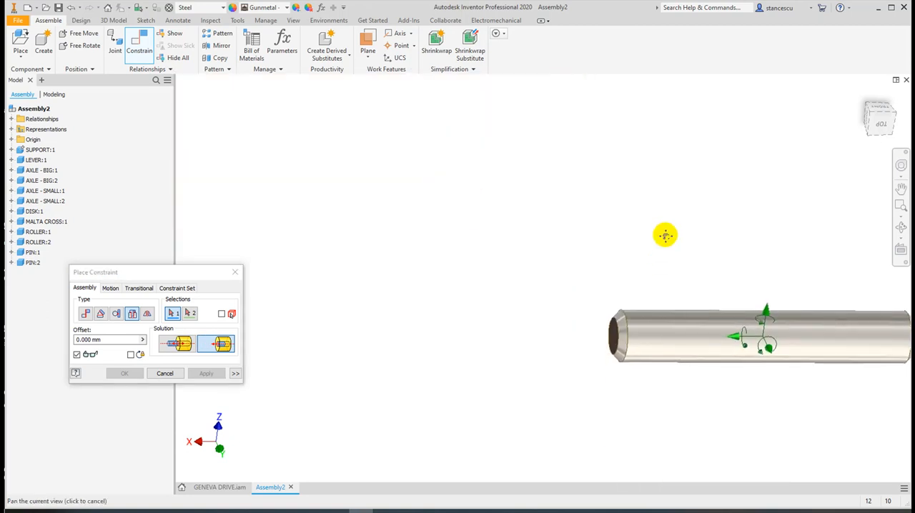
left_click(621, 328)
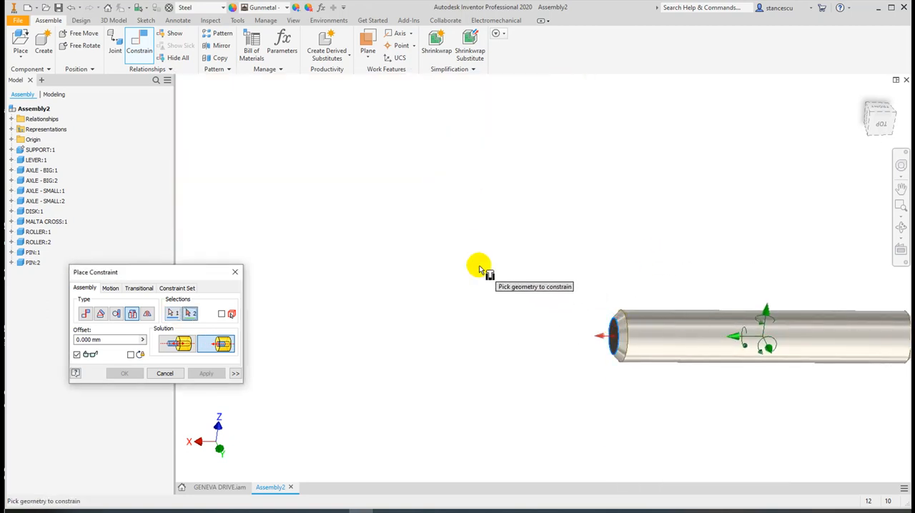
scroll(403, 229, "down", 3)
middle_click_drag(402, 229, 531, 353)
middle_click_drag(500, 257, 529, 412)
middle_click_drag(516, 272, 547, 426)
middle_click_drag(414, 227, 457, 283, "shift")
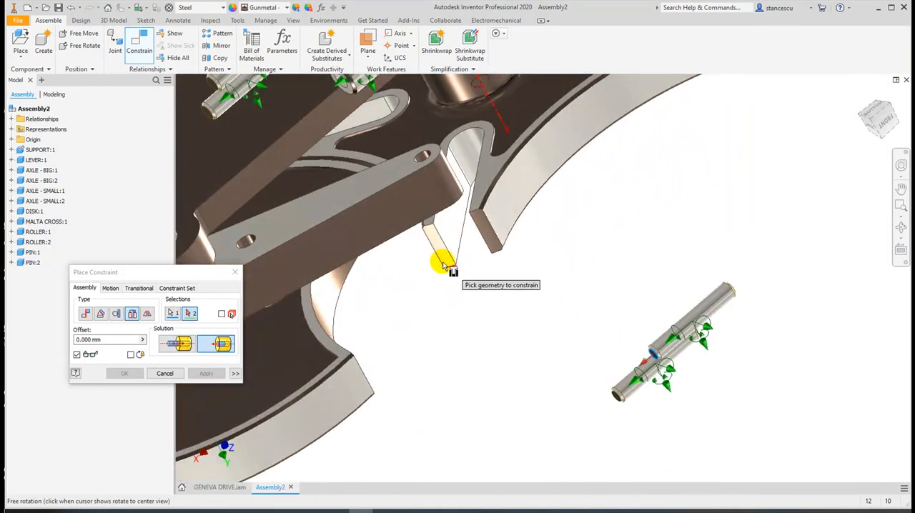
left_click(418, 160)
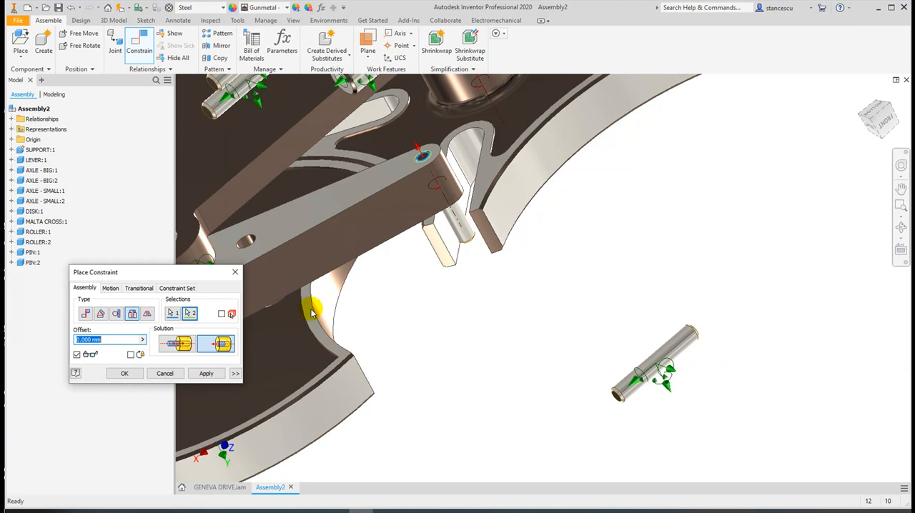
left_click(202, 375)
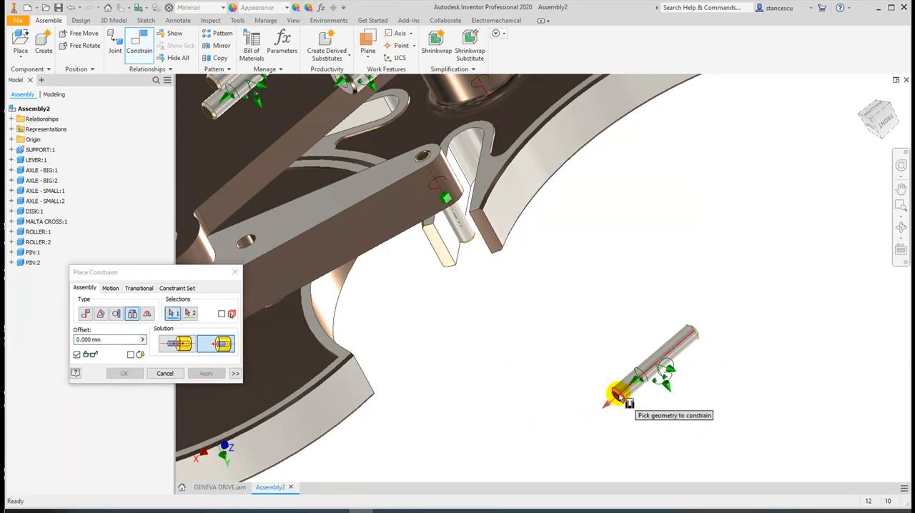
Insert the second small axle flush into the hole at the lever's lower end from the back face, with the Aligned solution and 0 mm offset
left_click(618, 400)
scroll(564, 400, "down", 5)
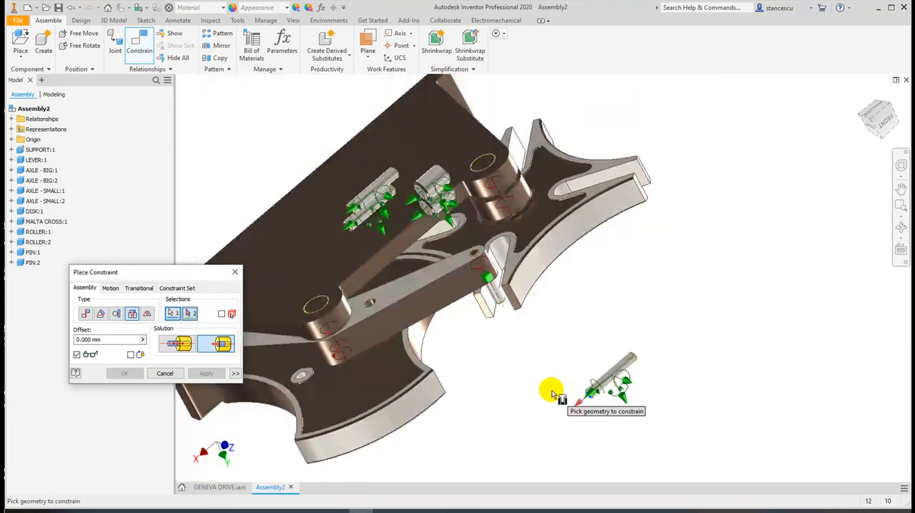
scroll(536, 382, "up", 1)
middle_click_drag(522, 376, 691, 361)
scroll(386, 306, "up", 5)
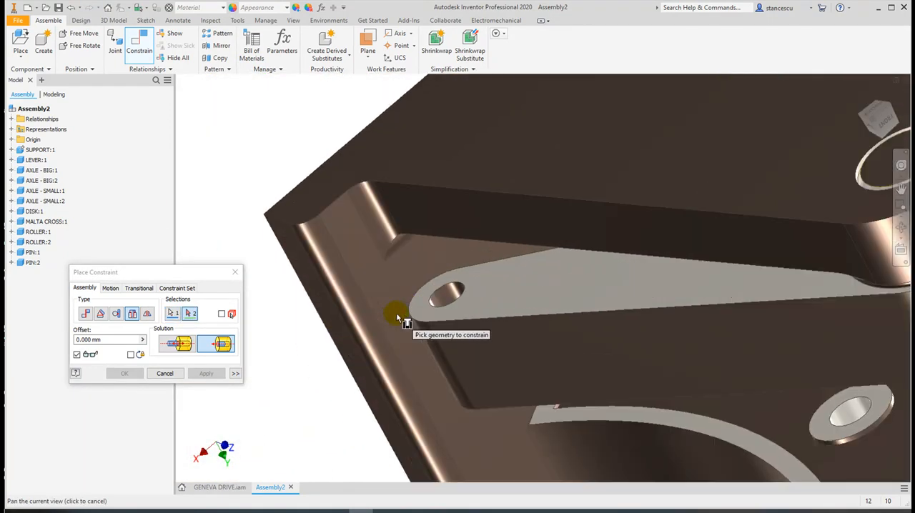
left_click(443, 308)
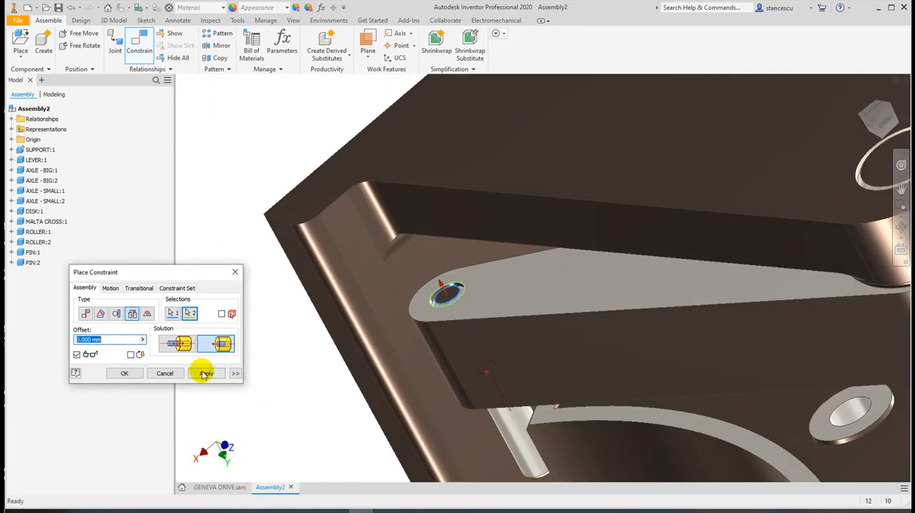
left_click(205, 373)
Insert the first roller onto the small axle at the lever's upper end, against the lever's face, with the Opposed solution and 0 mm offset
scroll(286, 364, "down", 6)
scroll(416, 352, "up", 2)
scroll(428, 358, "up", 3)
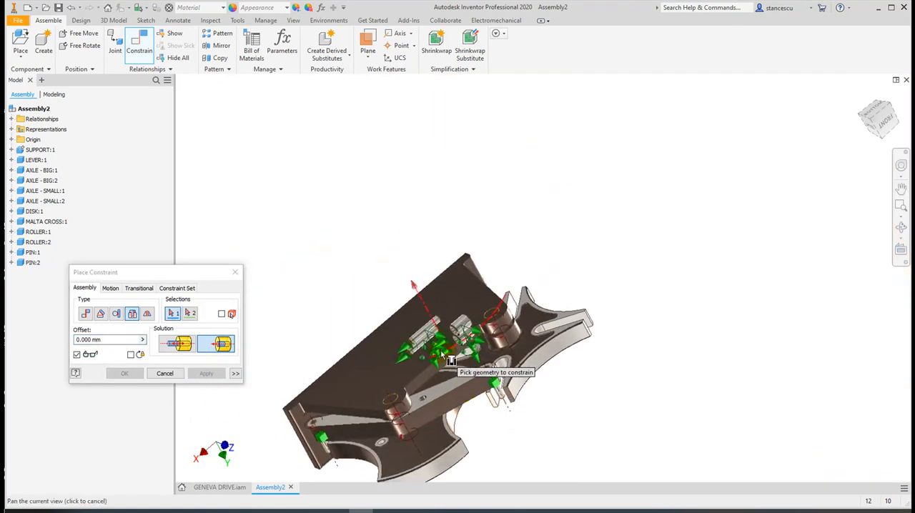
scroll(459, 344, "up", 4)
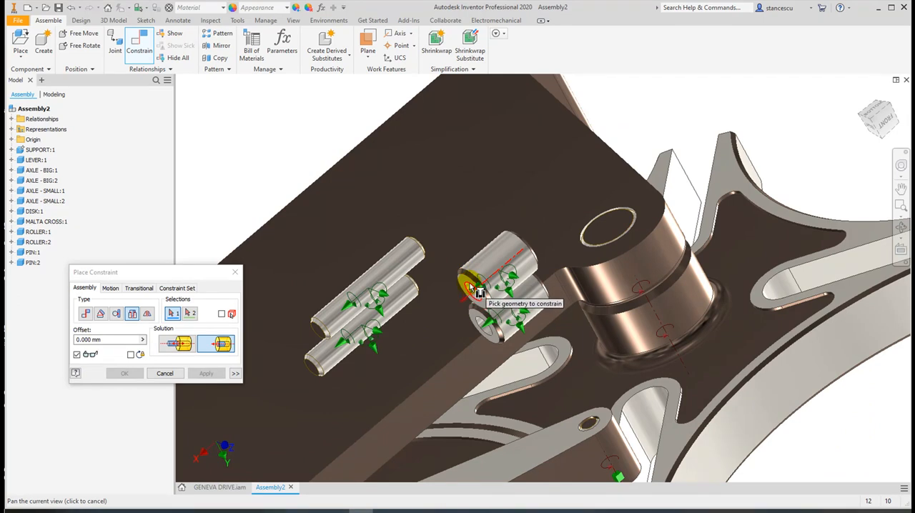
left_click(182, 344)
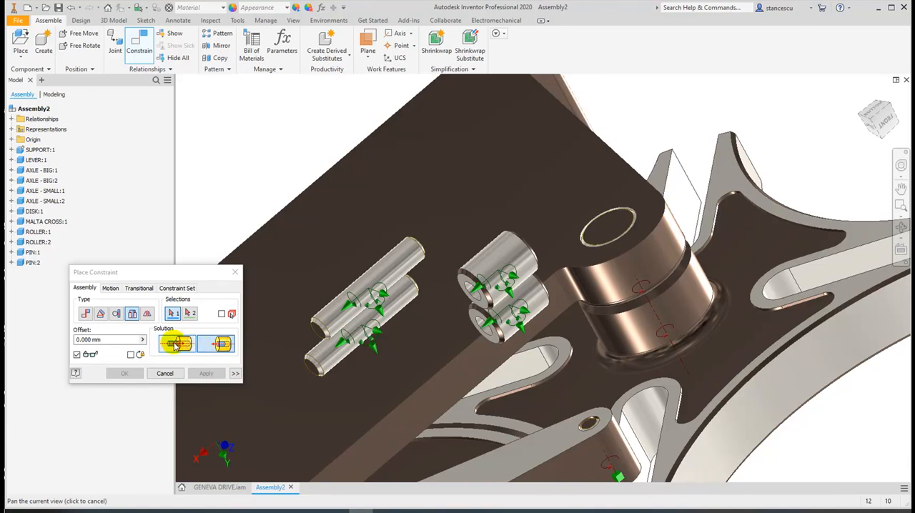
left_click(175, 344)
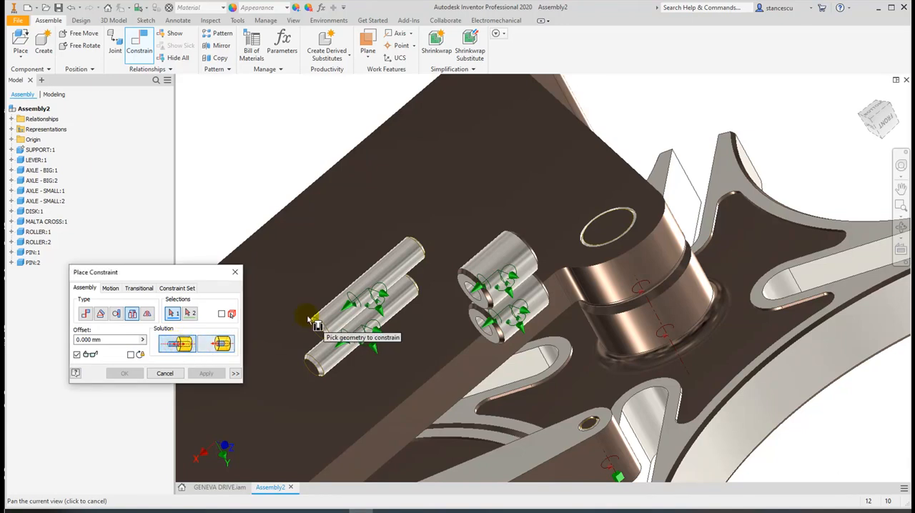
left_click(489, 308)
middle_click_drag(453, 367, 410, 323, "shift")
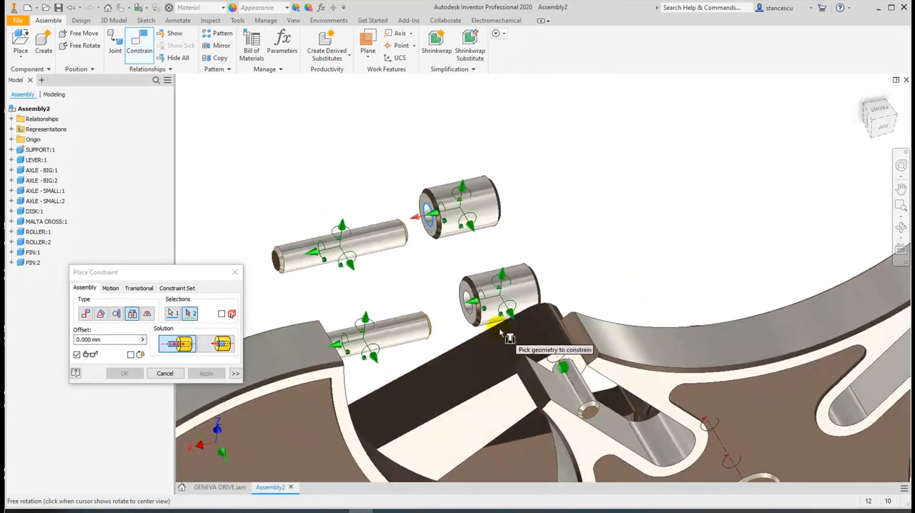
left_click(564, 368)
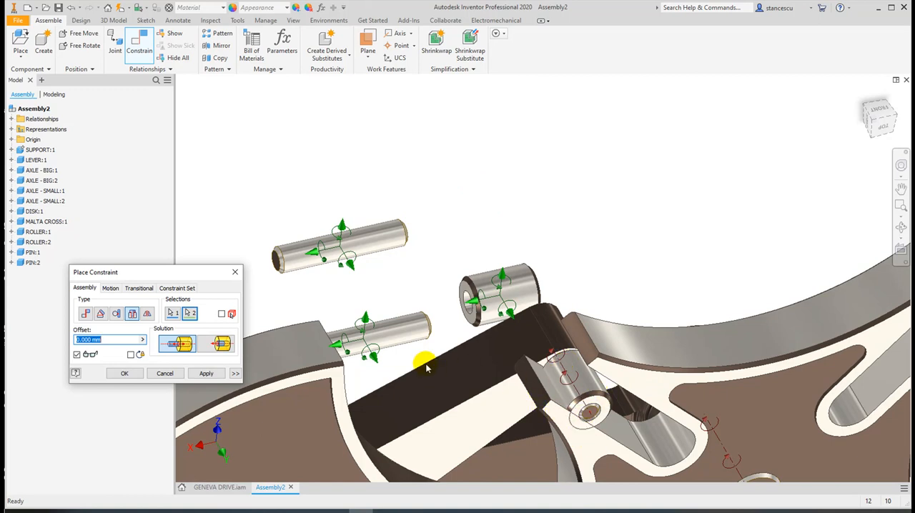
left_click(204, 373)
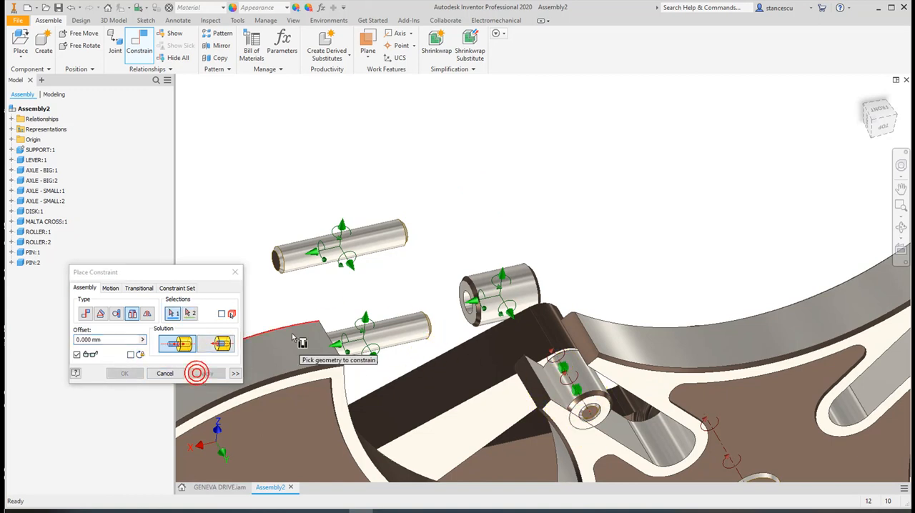
Insert the second roller onto the small axle at the lever's lower end, against the lever's face, with the Opposed solution and 0 mm offset
left_click(472, 315)
middle_click_drag(415, 367, 472, 238)
middle_click_drag(466, 276, 534, 187)
middle_click_drag(374, 394, 533, 168)
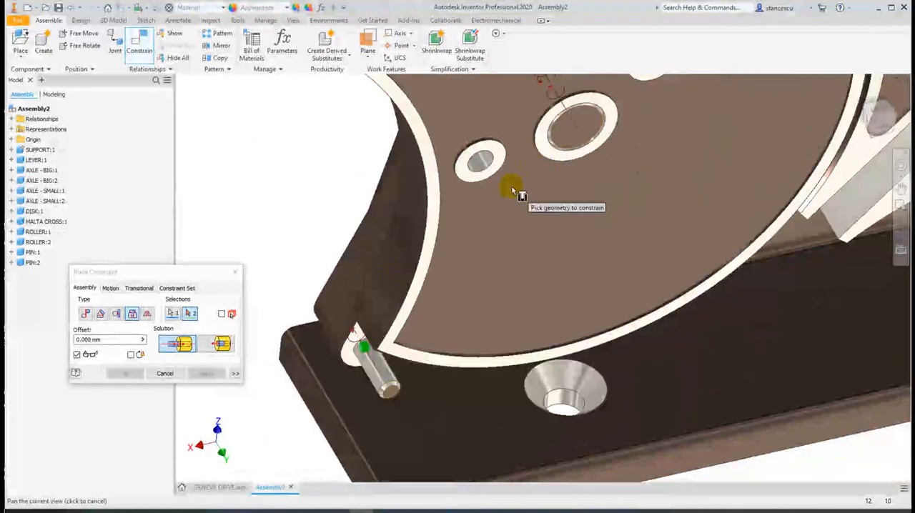
middle_click_drag(349, 388, 356, 361, "shift")
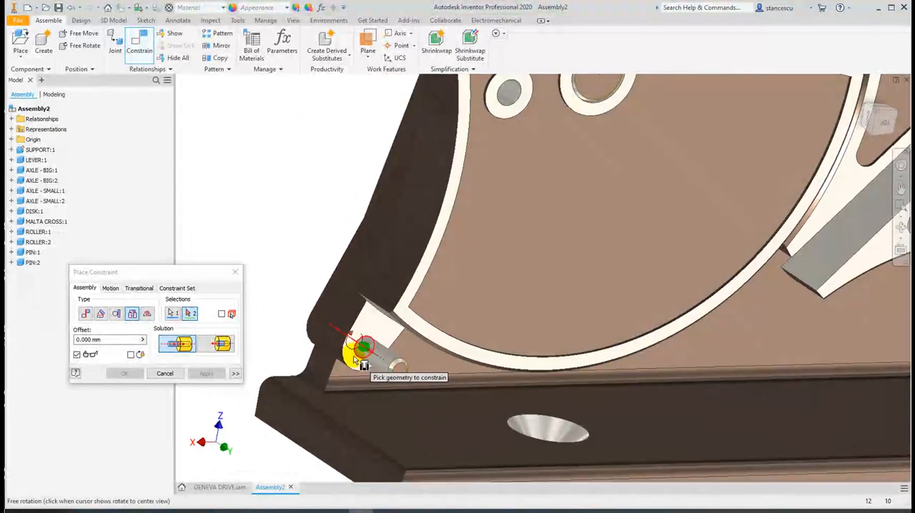
left_click(359, 351)
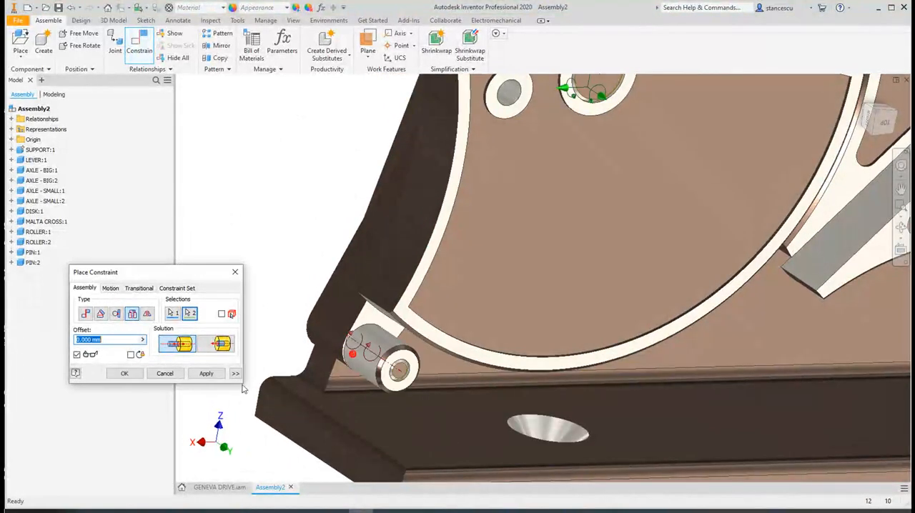
left_click(202, 374)
scroll(320, 253, "down", 3)
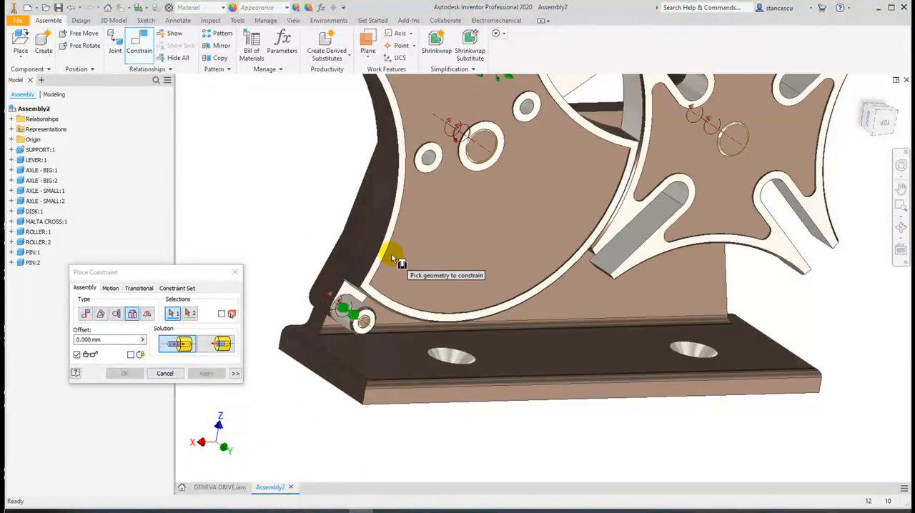
Finish placing constraints and rotate the disk about its axle until its pin holes roughly line up with those of the lever
scroll(362, 245, "down", 3)
middle_click_drag(364, 252, 362, 316)
middle_click_drag(369, 273, 330, 265, "shift")
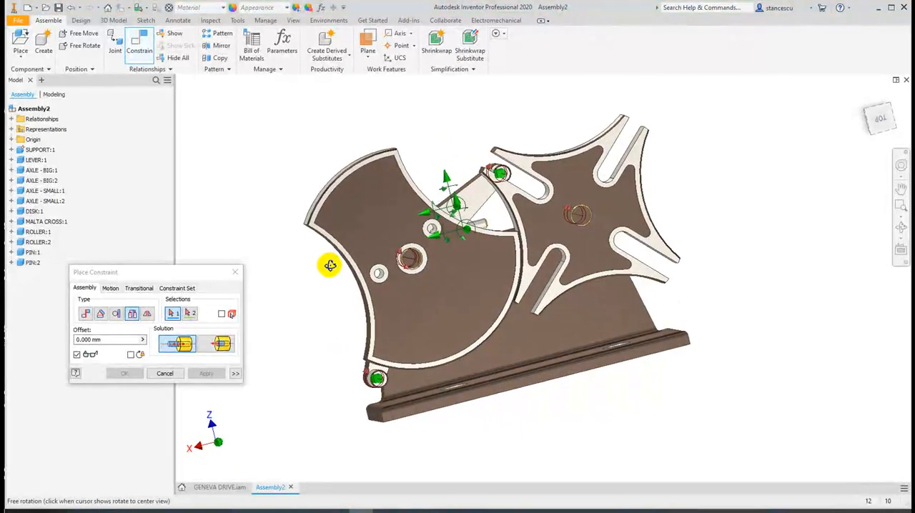
scroll(381, 253, "up", 4)
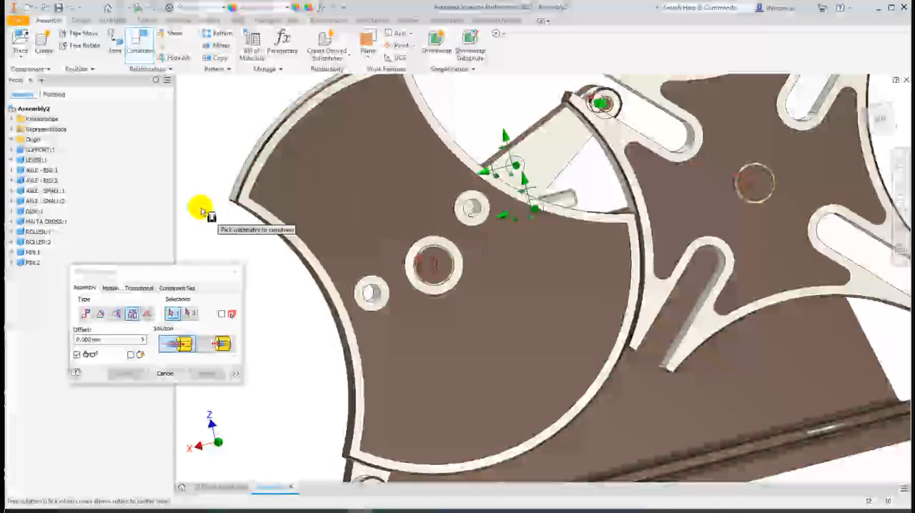
left_click(165, 373)
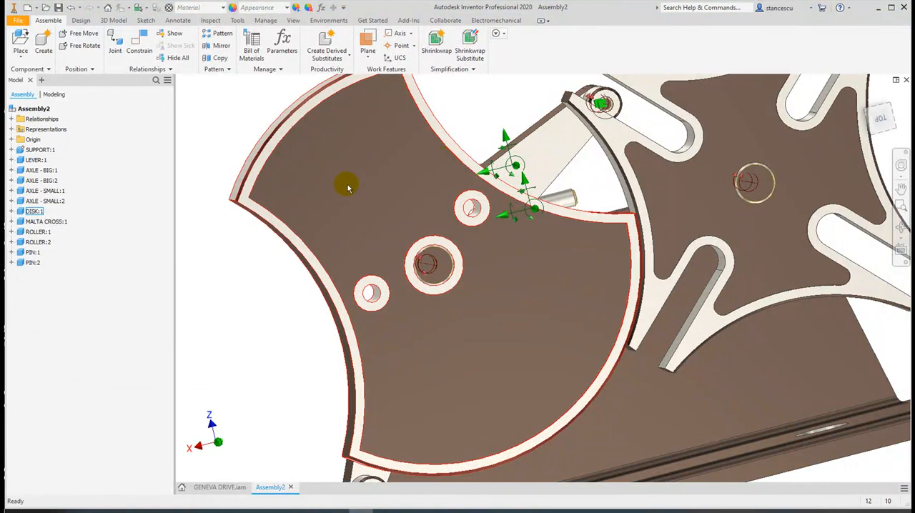
left_click_drag(392, 156, 484, 336)
scroll(488, 240, "up", 5)
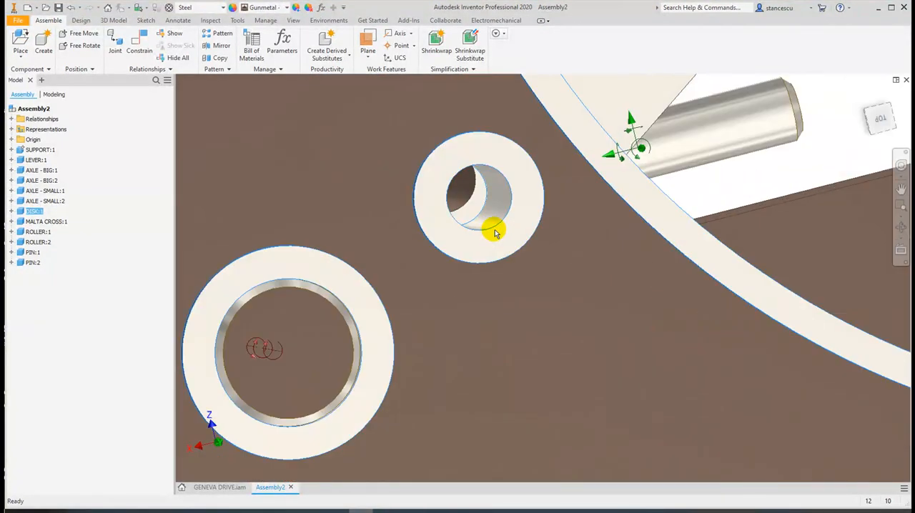
middle_click_drag(503, 271, 614, 144, "shift")
middle_click_drag(489, 338, 348, 417)
middle_click_drag(434, 300, 439, 362)
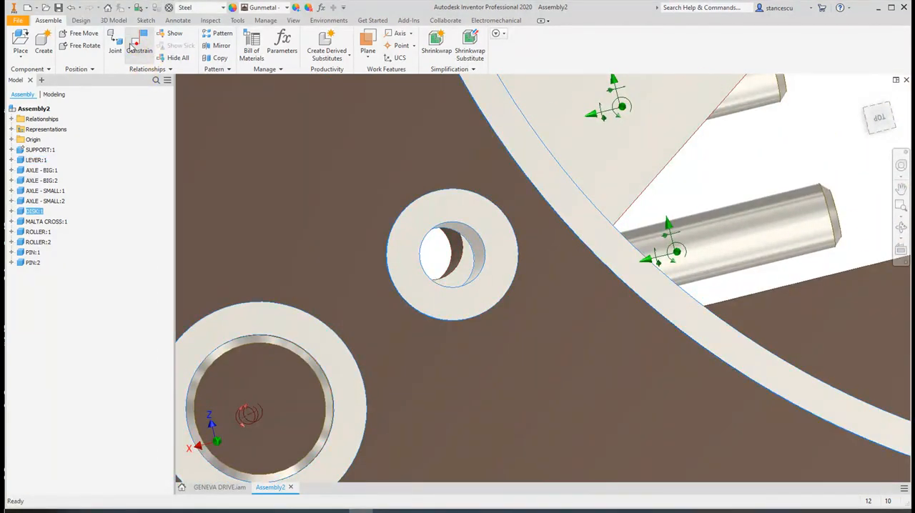
Mate the lever's pin hole to the disk's upper pin hole with 0 mm offset, and turn the lever slightly together with the disk
left_click(133, 46)
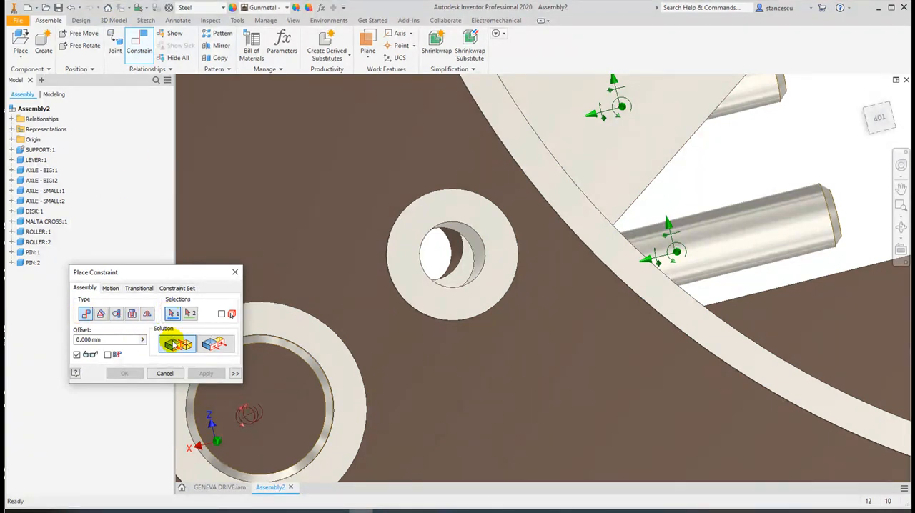
left_click(459, 251)
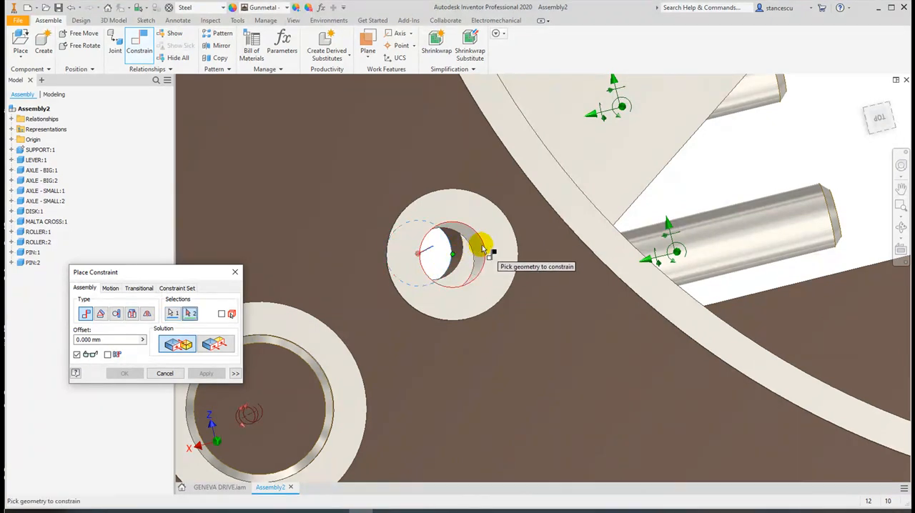
left_click(479, 254)
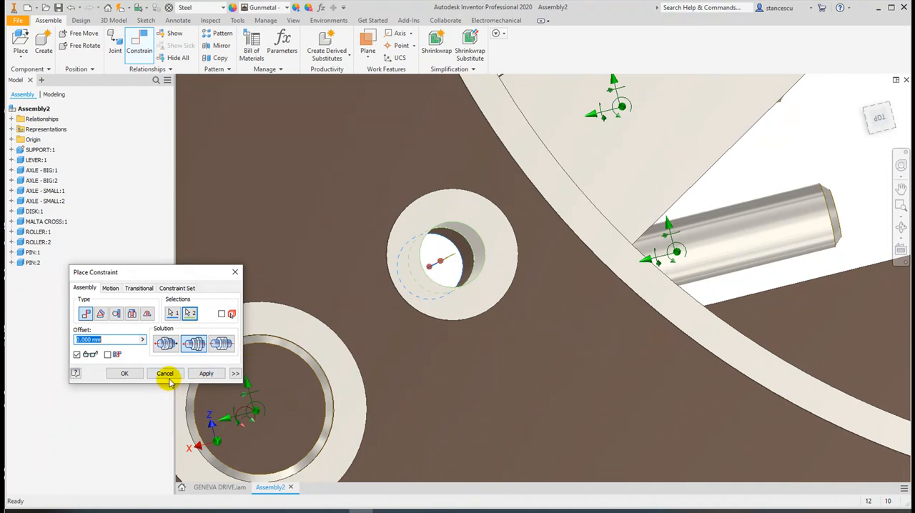
left_click(125, 373)
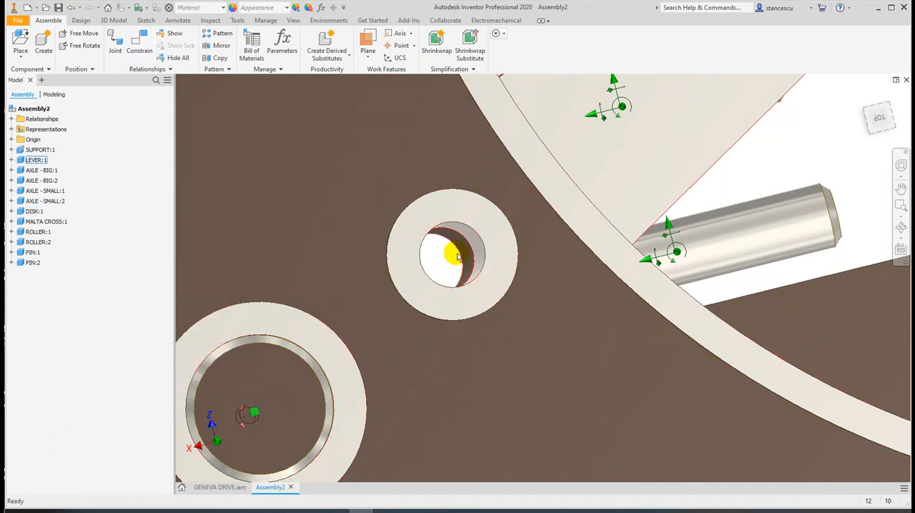
scroll(585, 219, "down", 5)
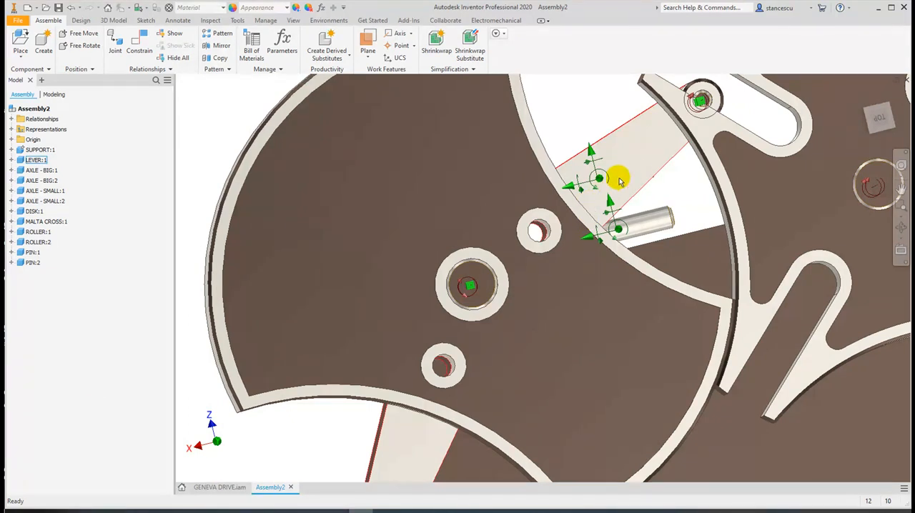
left_click_drag(638, 178, 632, 138)
left_click(644, 160)
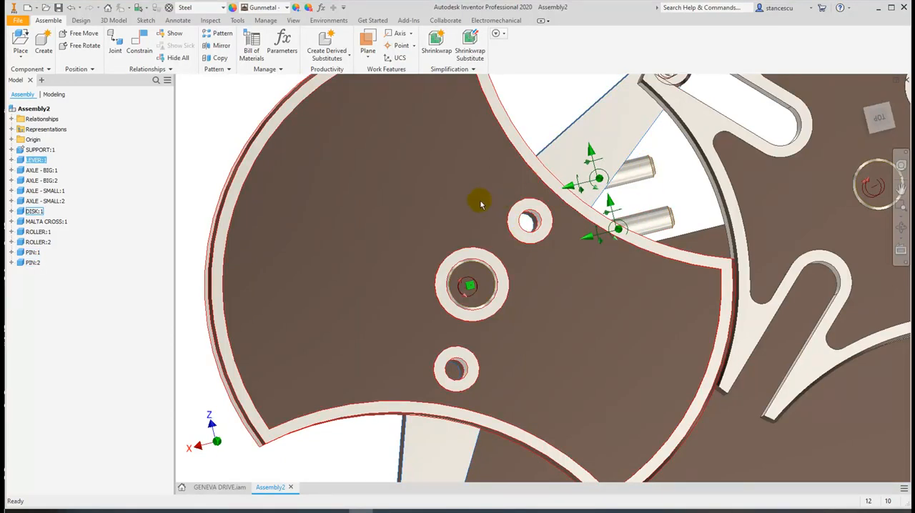
Insert the first pin into the disk's upper pin hole with the Aligned solution and 0 mm offset
left_click(134, 45)
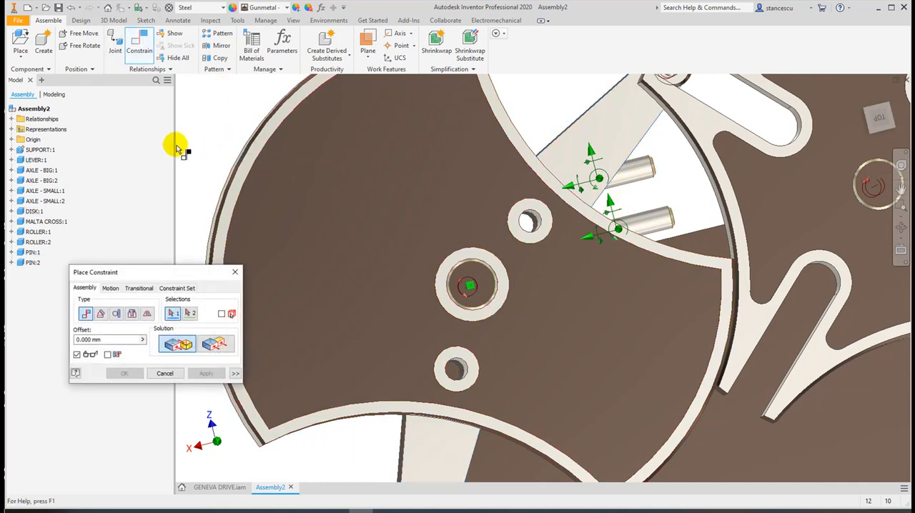
left_click(133, 314)
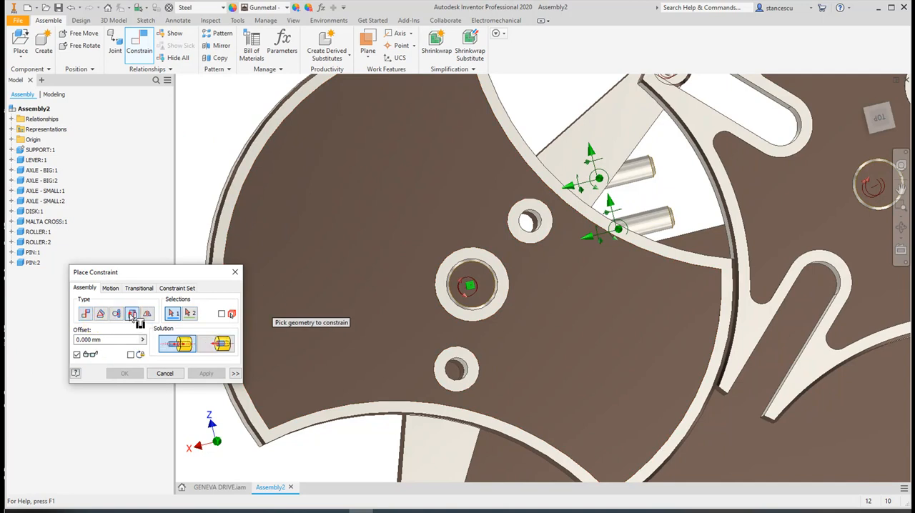
left_click(213, 346)
scroll(629, 204, "up", 2)
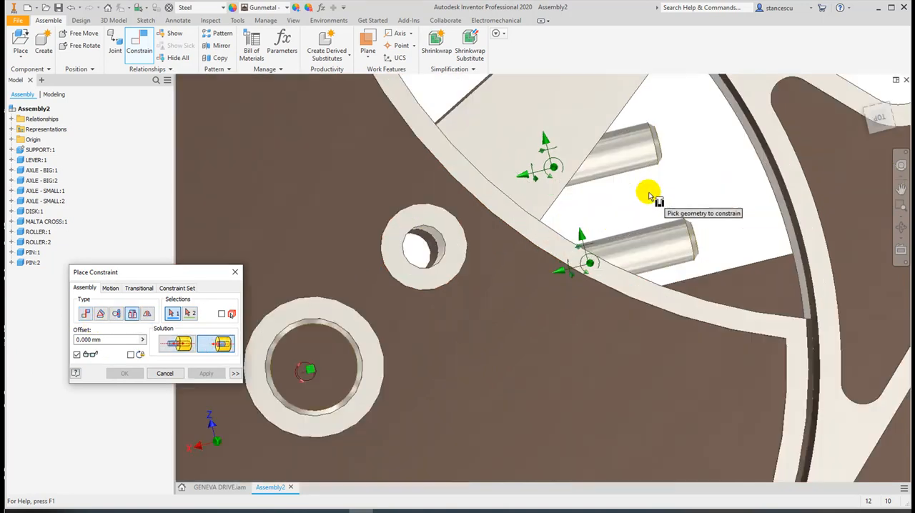
left_click(665, 158)
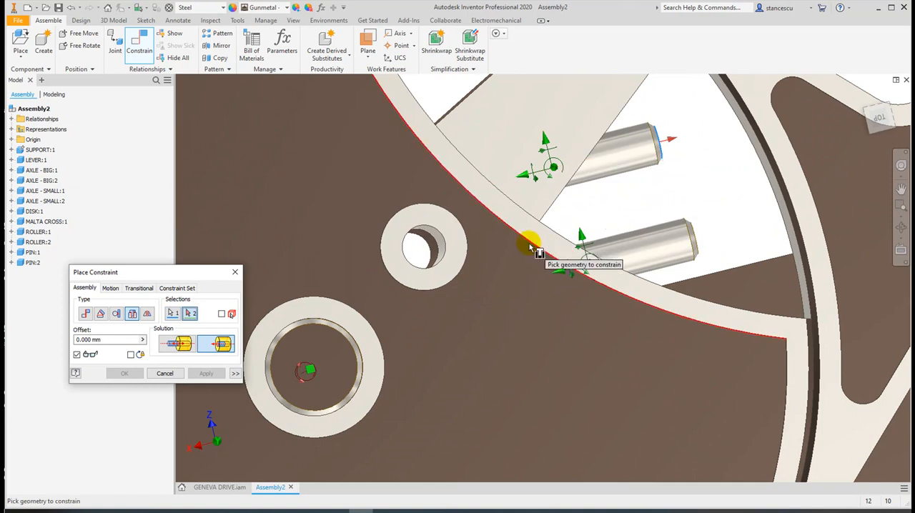
left_click(443, 239)
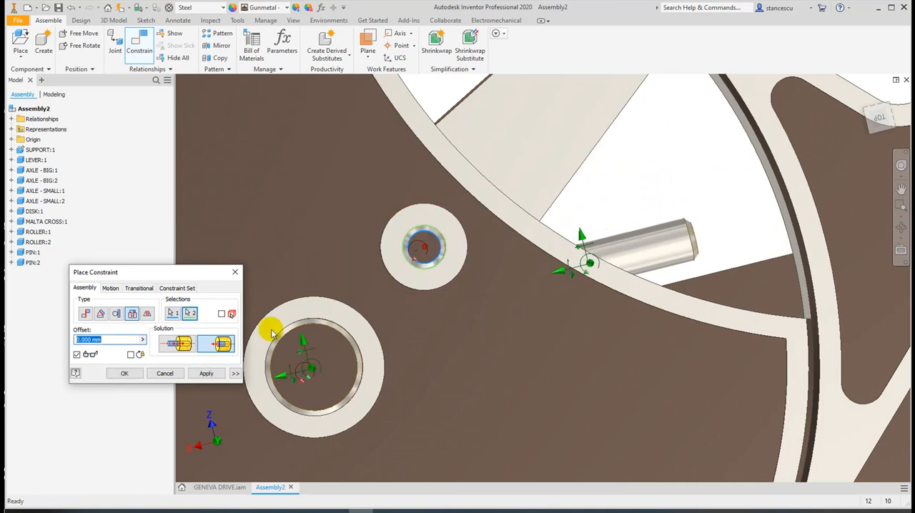
left_click(199, 376)
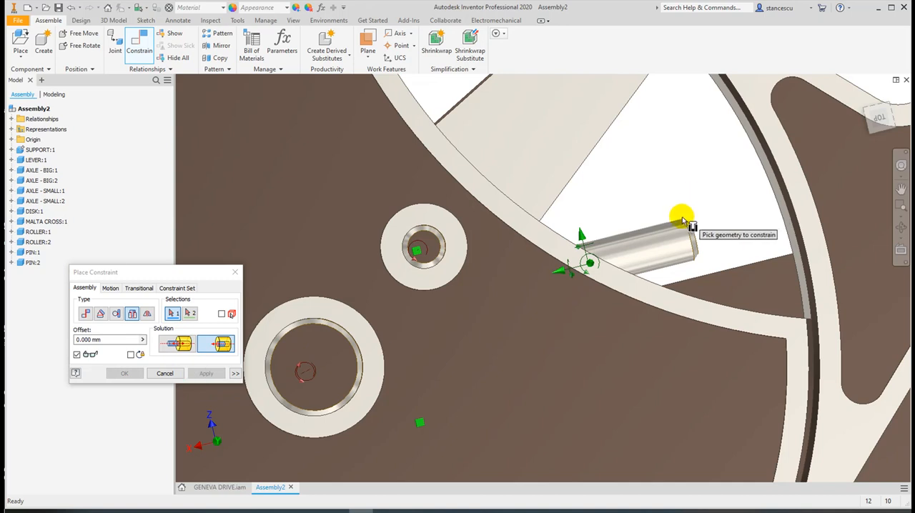
Insert the second pin into the disk's lower pin hole with the Aligned solution and 0 mm offset, and finish placing constraints
left_click(695, 238)
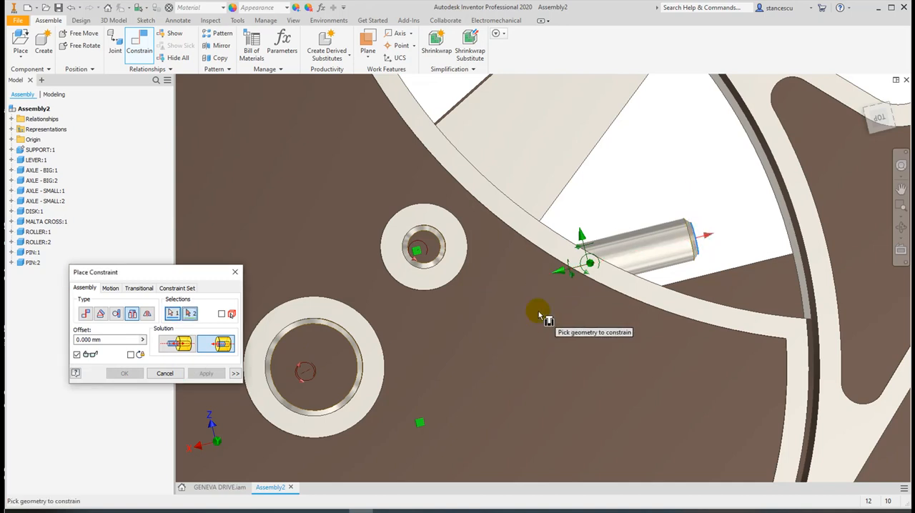
middle_click_drag(541, 313, 760, 167)
left_click(521, 369)
left_click(124, 373)
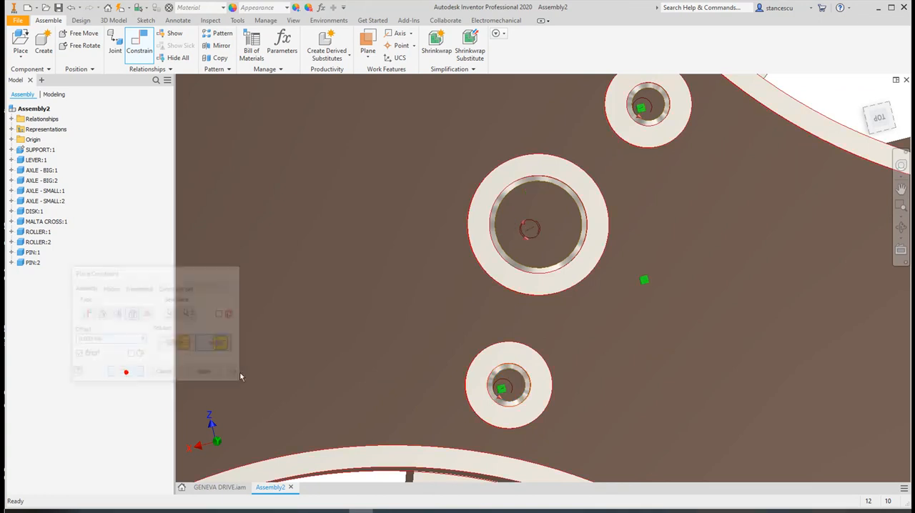
Turn the lever slightly to check that the disk rotates together with it
scroll(557, 350, "down", 3)
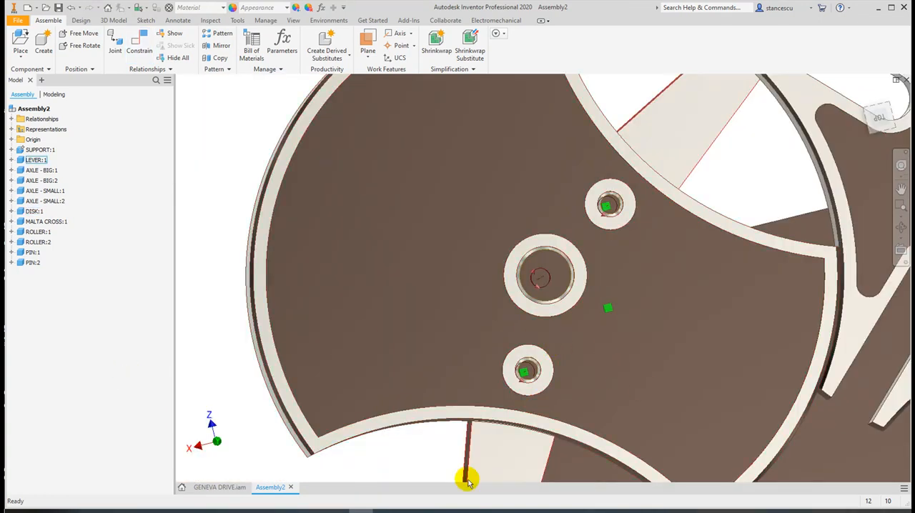
mouse_move(472, 448)
left_mouse_down()
mouse_move(359, 413)
mouse_move(455, 433)
mouse_move(390, 423)
mouse_move(301, 373)
mouse_move(450, 439)
mouse_move(461, 458)
left_mouse_up()
left_click(210, 214)
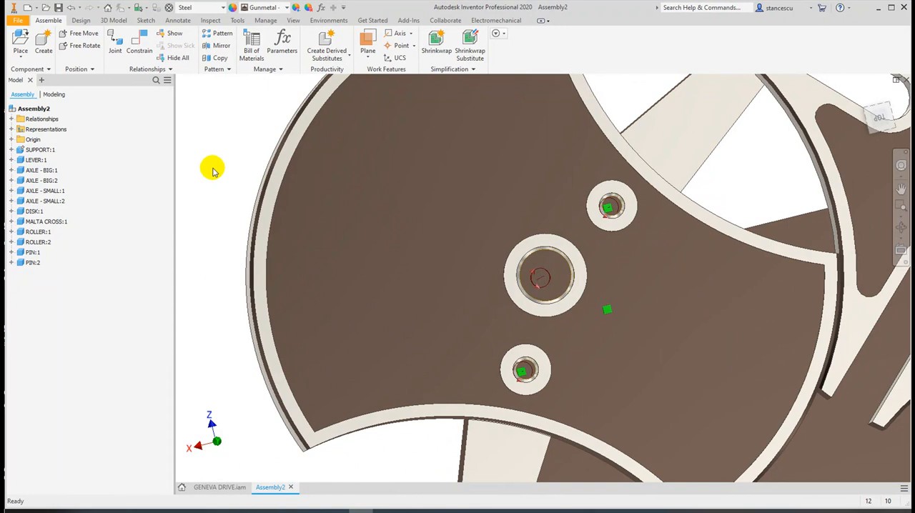
Hide the degrees of freedom symbols in the assembly
key("F6")
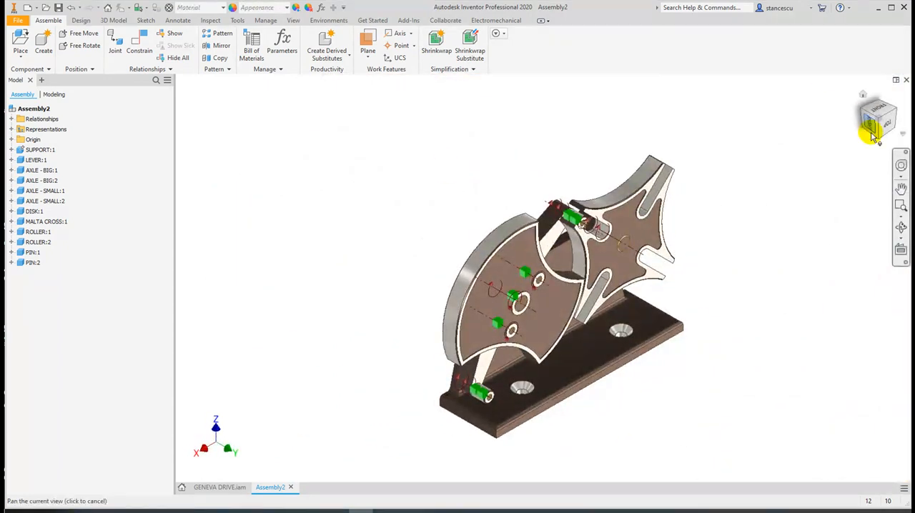
left_click(880, 129)
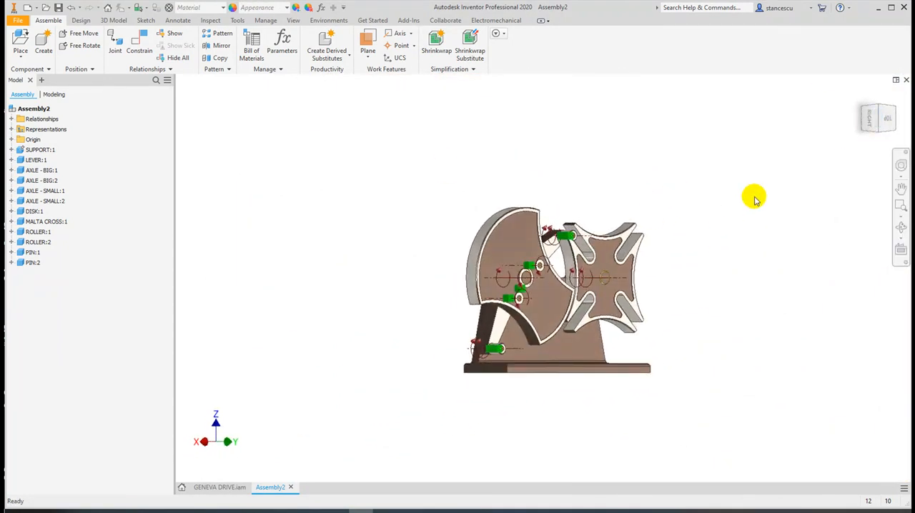
scroll(633, 286, "down", 3)
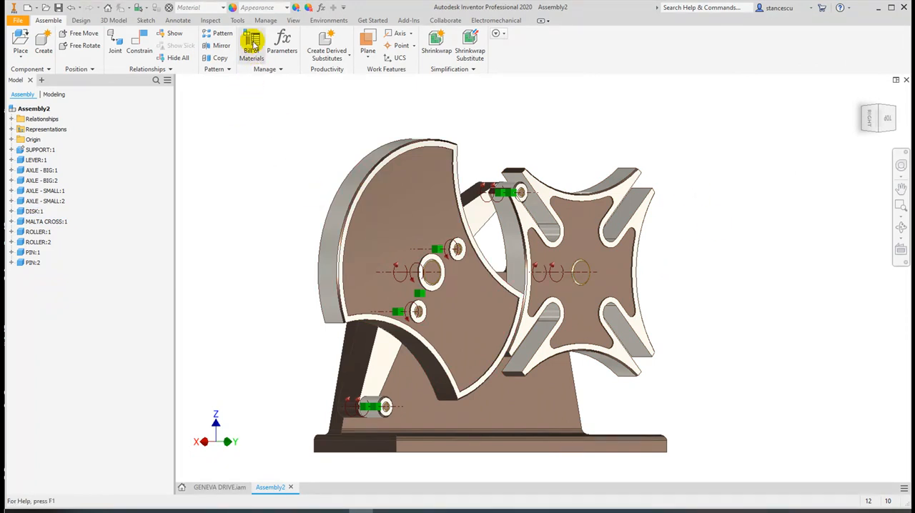
left_click(293, 20)
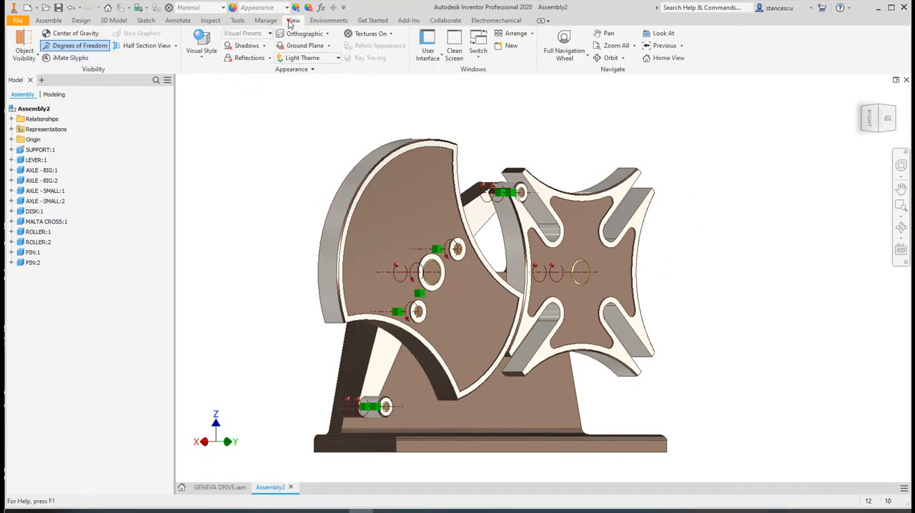
left_click(70, 47)
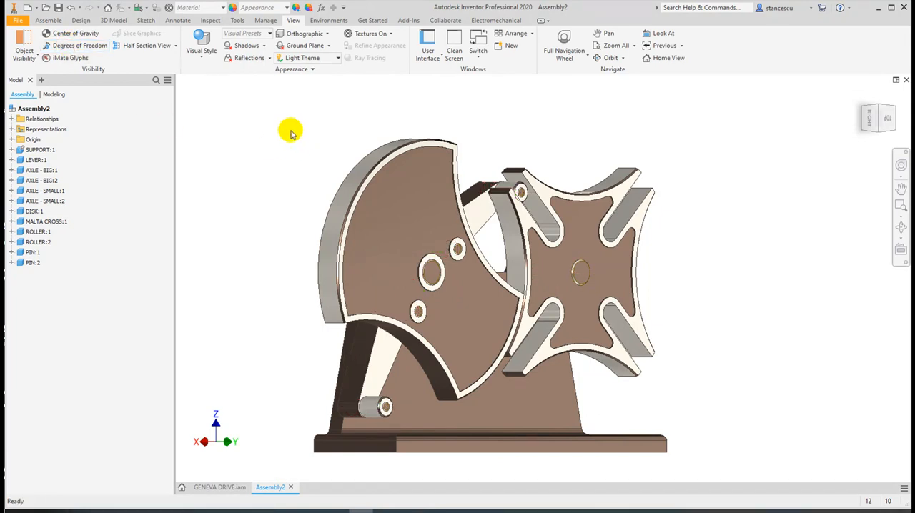
Rotate the Malta cross until one of its slots faces the lever's upper roller, and nudge the lever so the roller sits at the slot's entrance
scroll(497, 241, "down", 3)
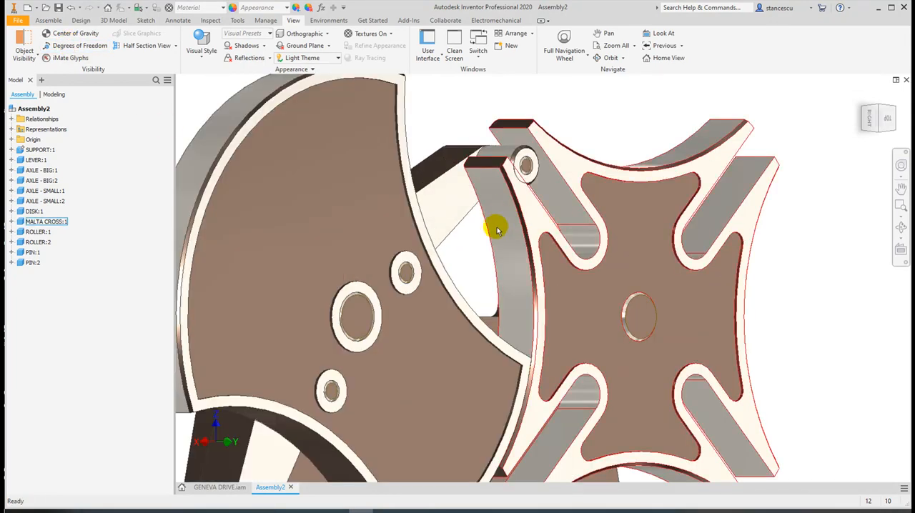
middle_click_drag(493, 215, 454, 219, "shift")
left_click_drag(455, 219, 415, 201)
middle_click_drag(474, 221, 466, 240)
mouse_move(502, 207)
left_mouse_down()
mouse_move(494, 204)
mouse_move(500, 198)
mouse_move(491, 209)
left_mouse_up()
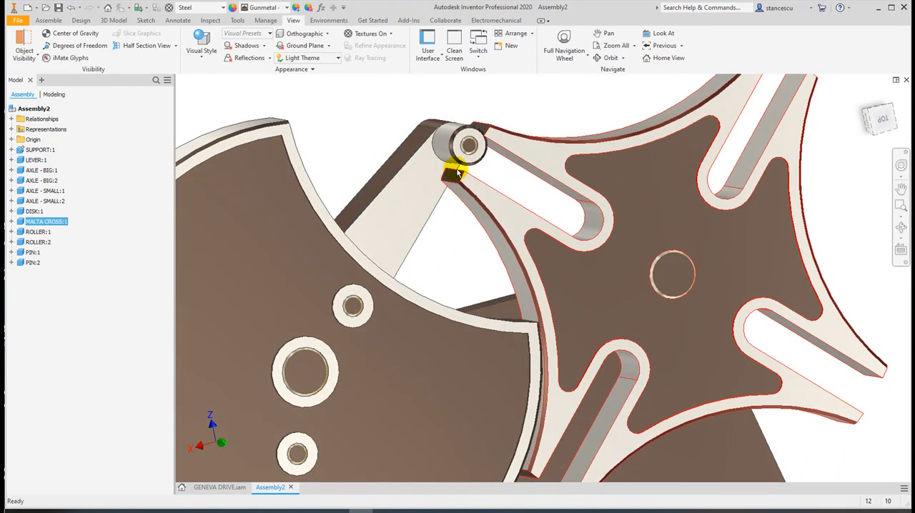
scroll(458, 173, "up", 3)
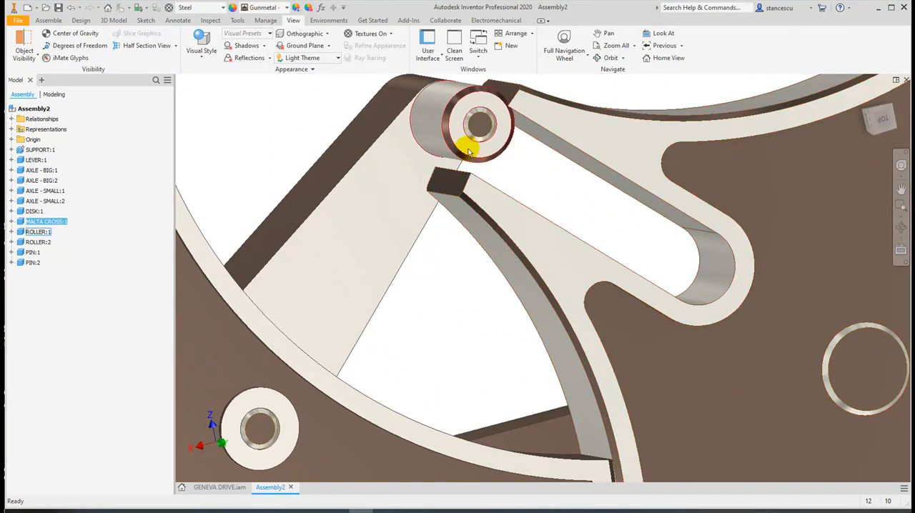
left_click_drag(391, 172, 377, 155)
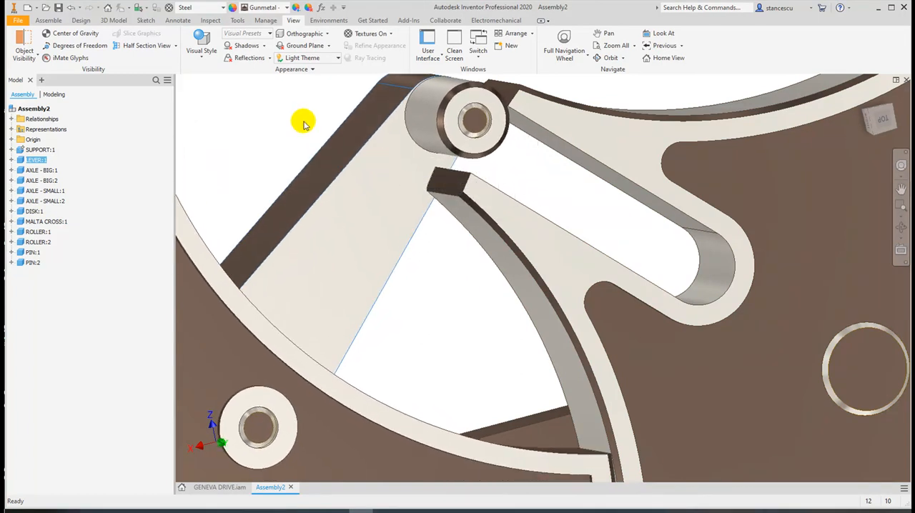
left_click(293, 112)
Add an outside tangent constraint with 0 mm offset between the upper roller's cylindrical face and the upper flank of the Malta cross's slot
left_click(48, 20)
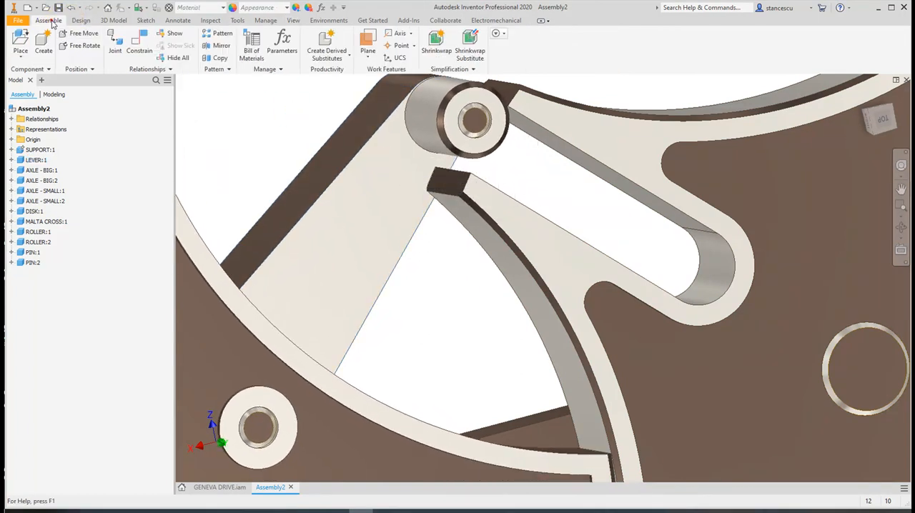
left_click(138, 45)
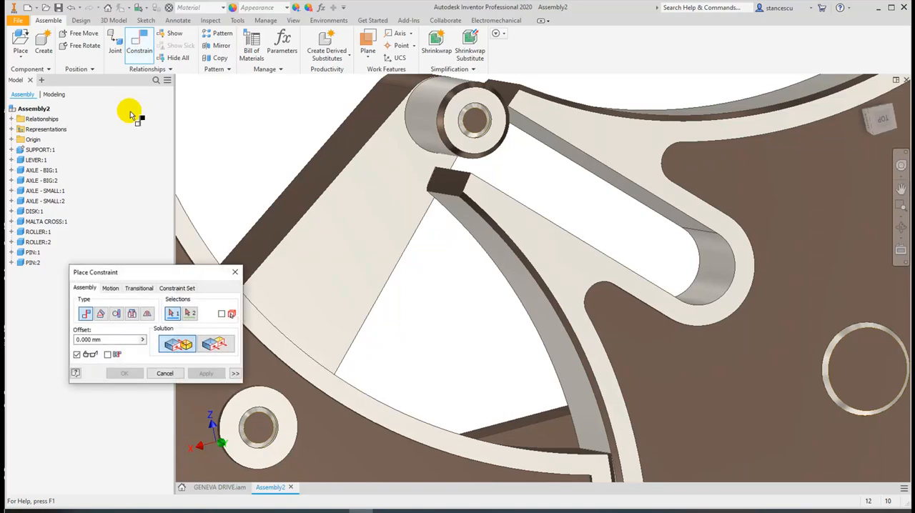
left_click(114, 318)
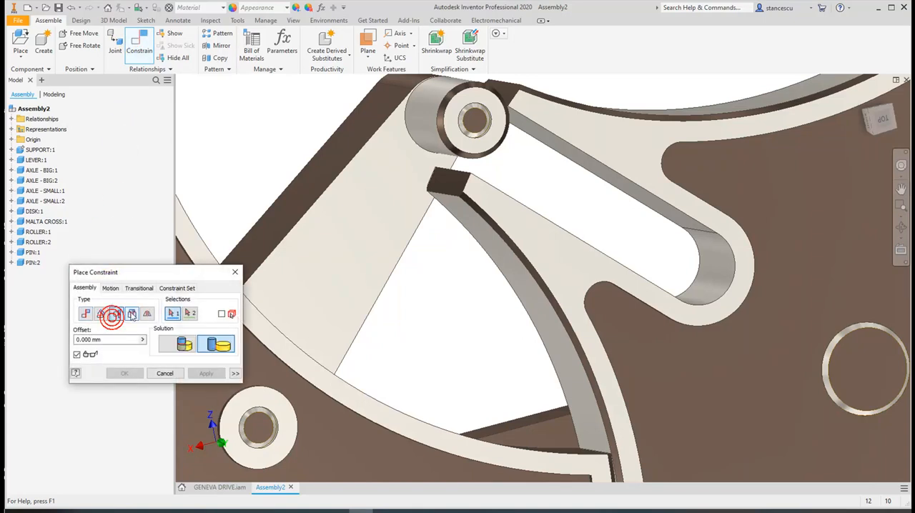
left_click(424, 133)
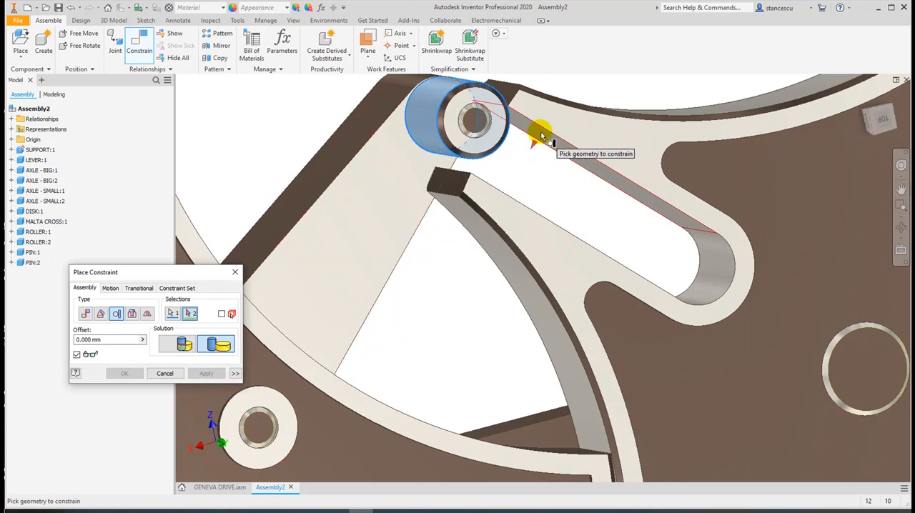
left_click(541, 136)
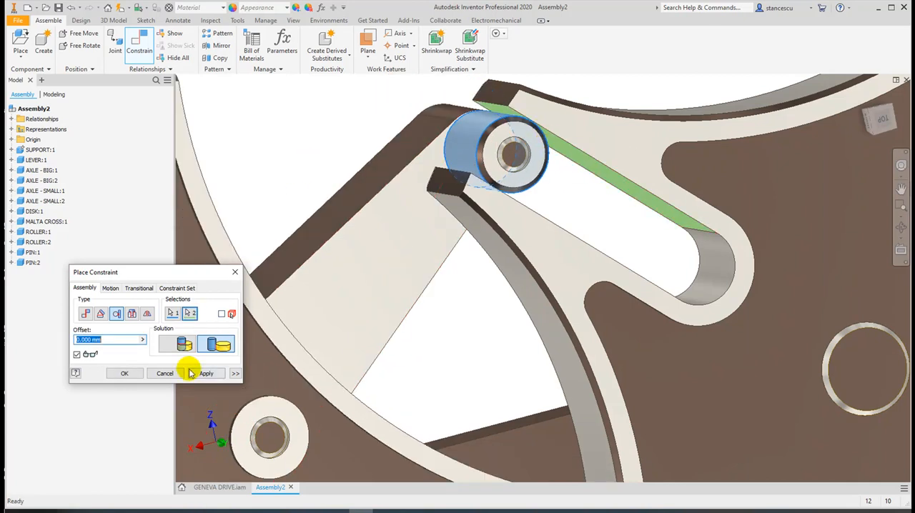
left_click(125, 373)
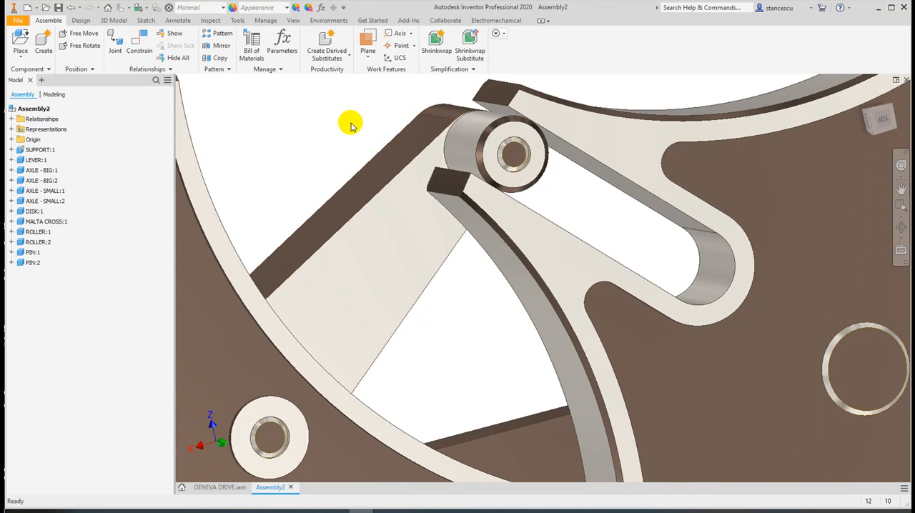
Swing the lever out of the Malta cross's slot to test how the tangent constraint drives the cross
scroll(349, 128, "up", 2)
left_click_drag(377, 208, 361, 249)
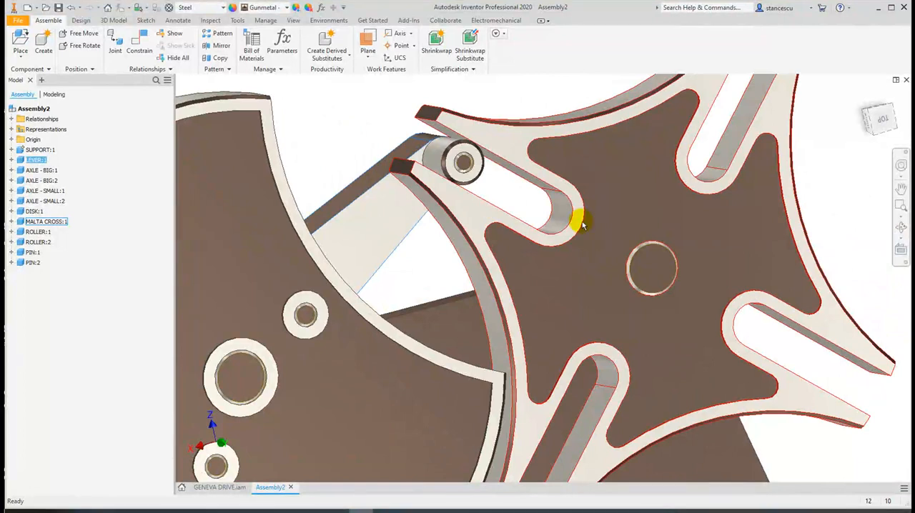
scroll(562, 338, "down", 4)
middle_click_drag(558, 312, 624, 210)
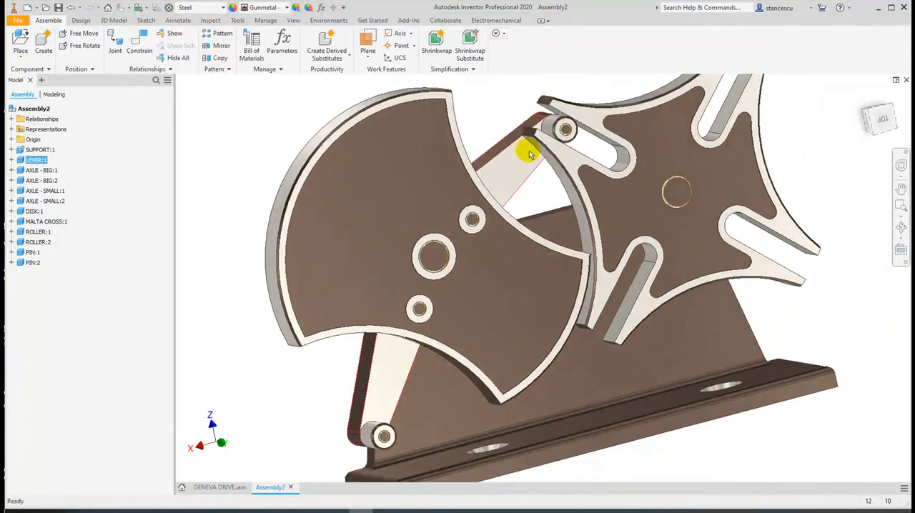
mouse_move(525, 160)
left_mouse_down()
mouse_move(528, 153)
mouse_move(546, 209)
mouse_move(542, 252)
mouse_move(520, 296)
mouse_move(541, 253)
mouse_move(545, 204)
mouse_move(530, 148)
left_mouse_up()
middle_click_drag(535, 167, 561, 228)
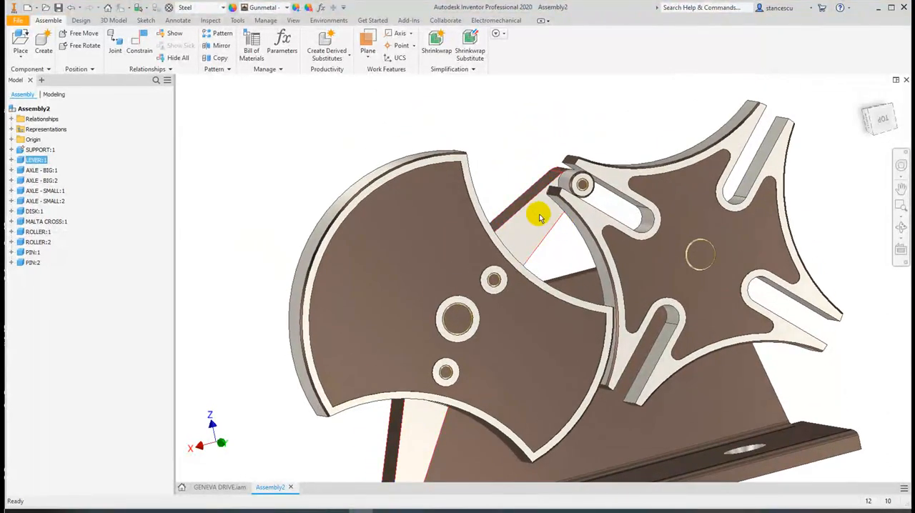
left_click_drag(542, 216, 423, 170)
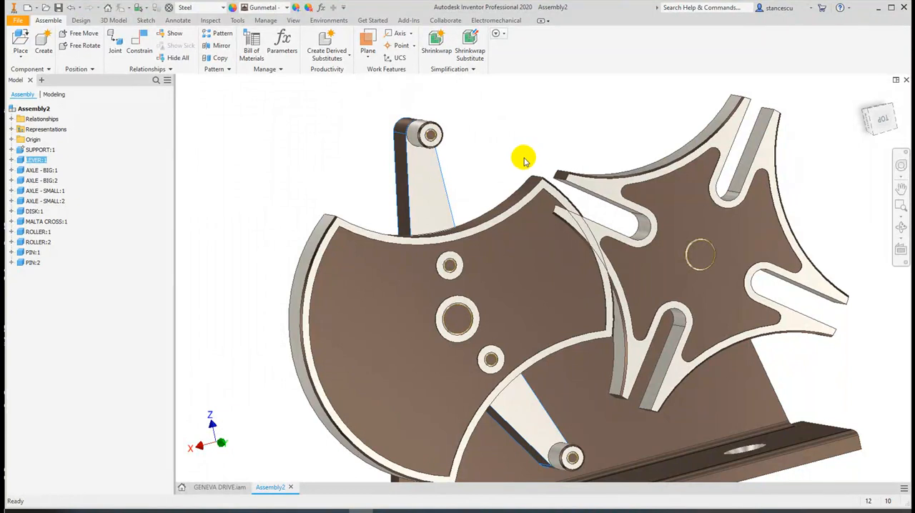
Swing the lever back until its upper roller sits just inside the entrance of the Malta cross's slot
scroll(522, 162, "up", 3)
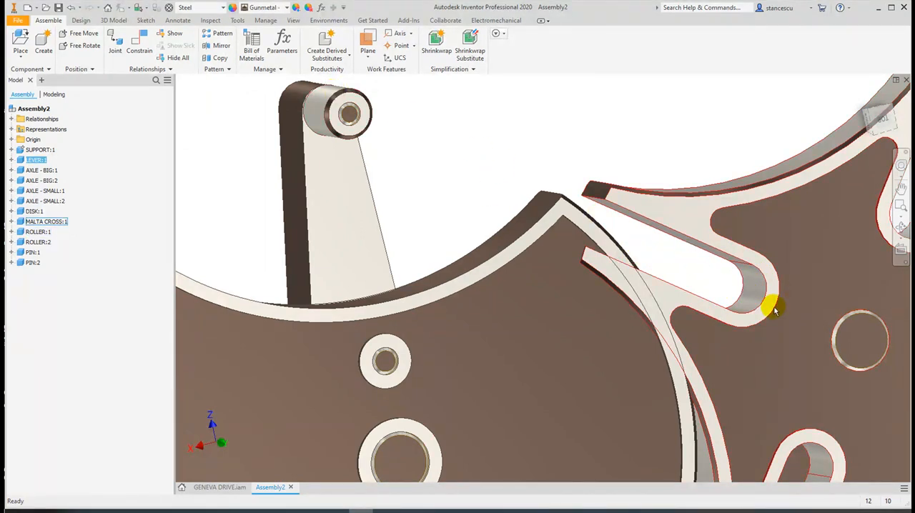
left_click_drag(323, 208, 513, 317)
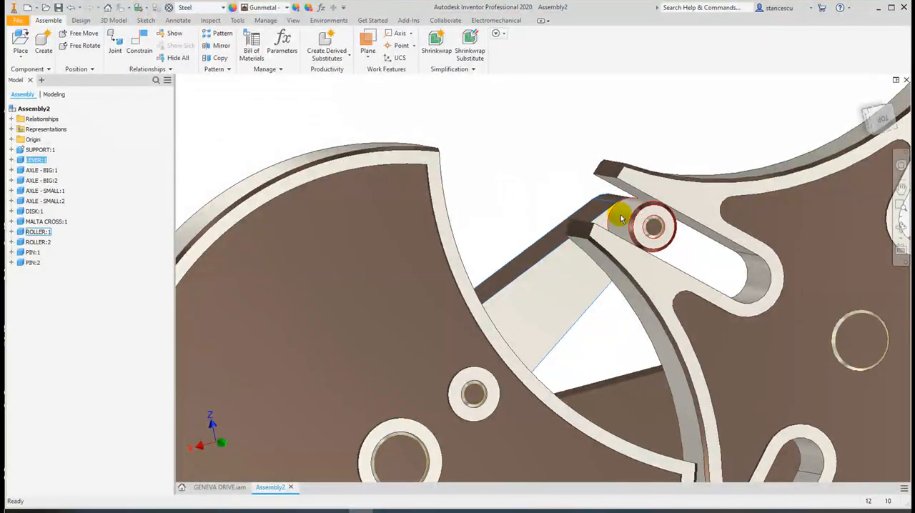
left_click_drag(564, 267, 543, 228)
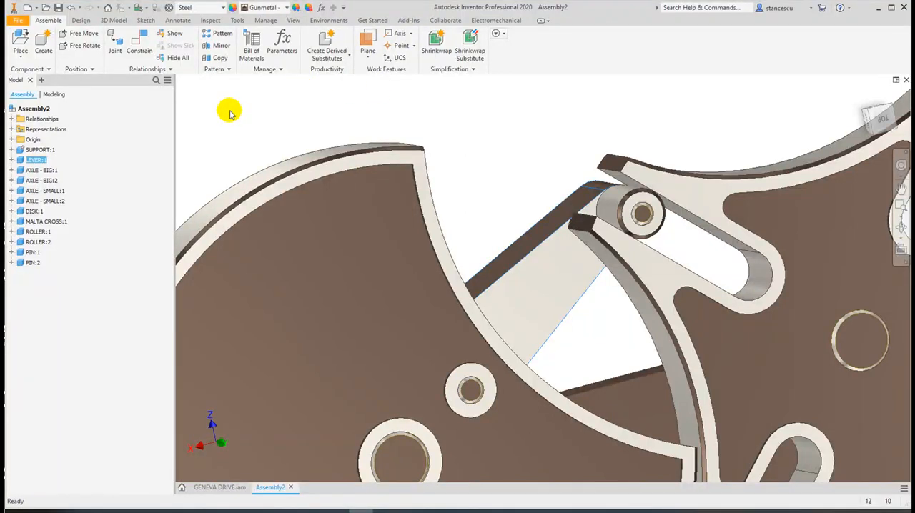
left_click(250, 119)
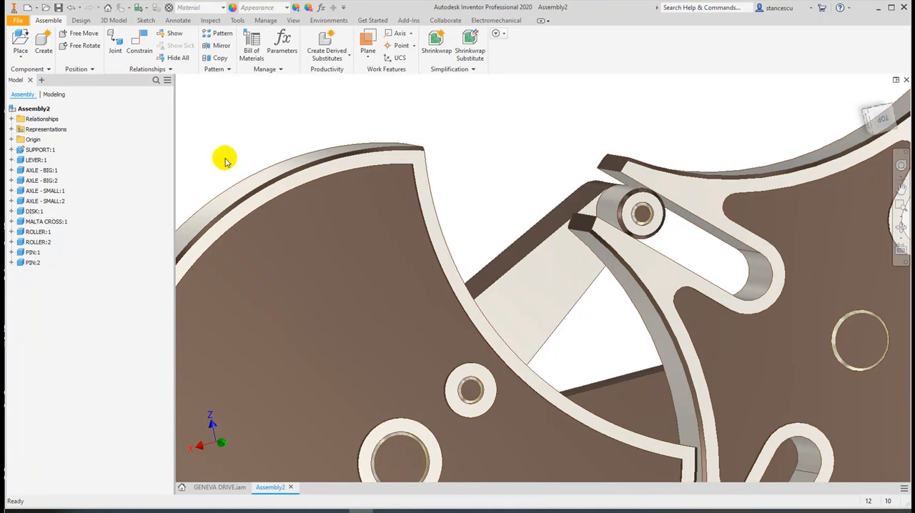
Find the tangent constraint listed under the Malta cross and highlight the roller and slot faces it connects
left_click(11, 222)
mouse_move(30, 254)
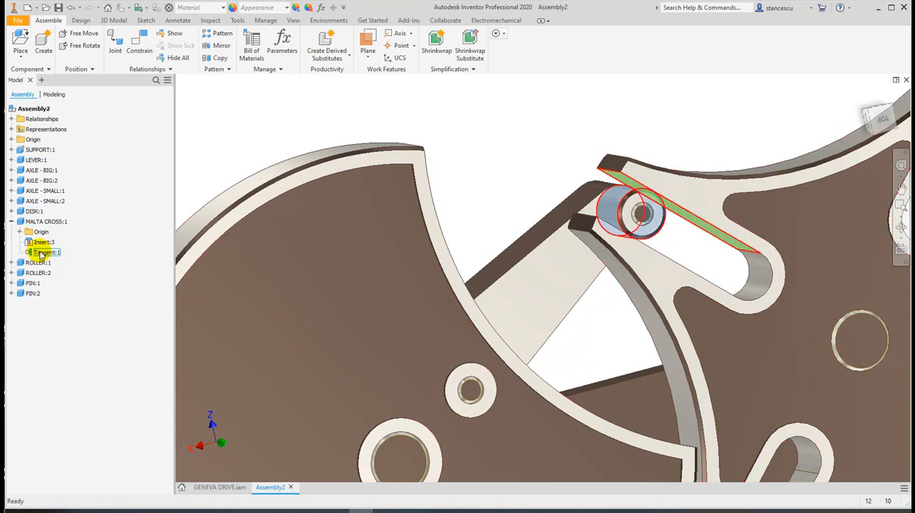
left_click(34, 253)
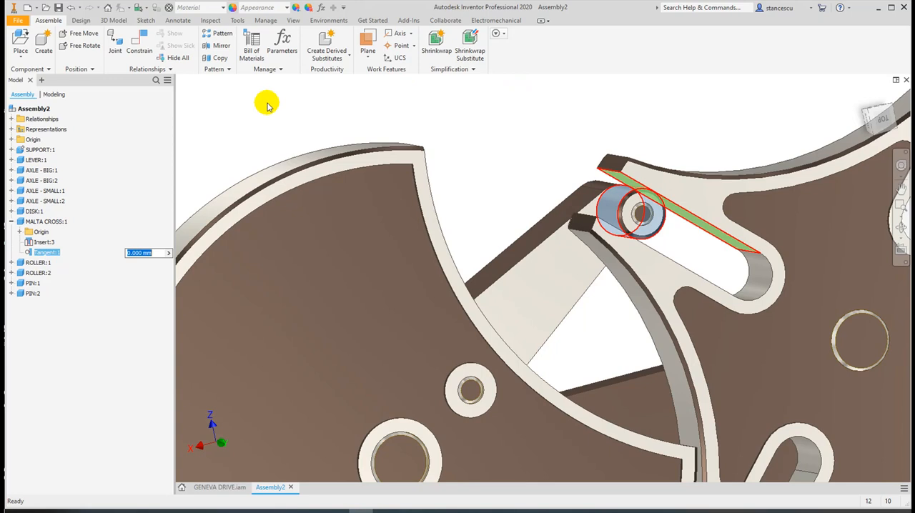
left_click(243, 117)
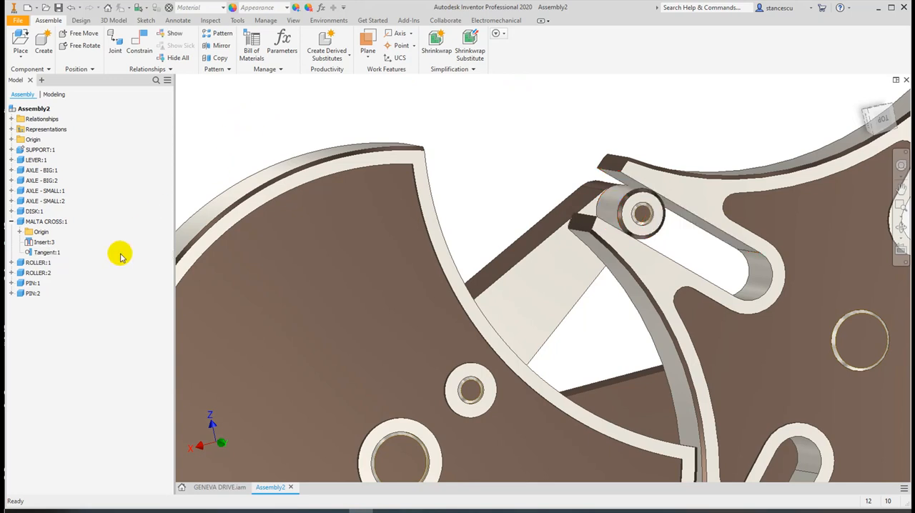
Change the Malta cross's tangent constraint to a transitional one, with the roller's cylindrical face as moving face and the slot's upper flank as second face
right_click(46, 253)
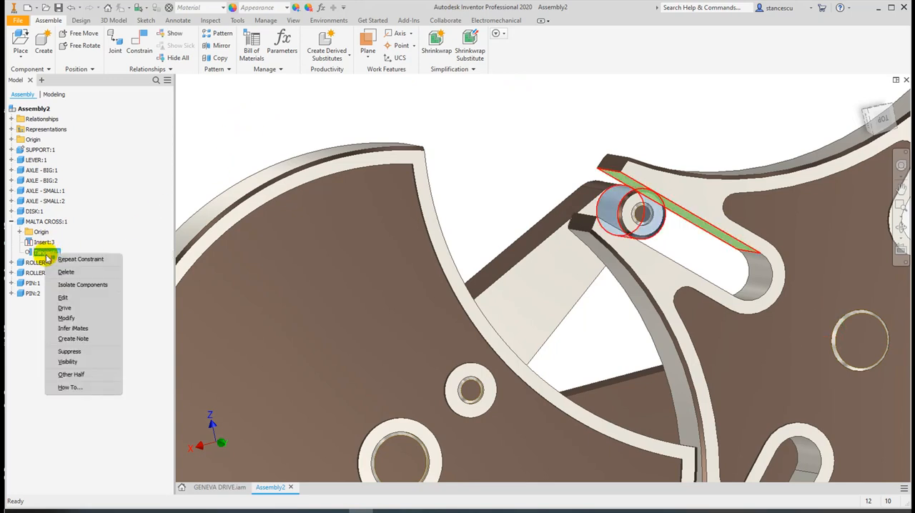
left_click(63, 298)
left_click_drag(144, 276, 444, 110)
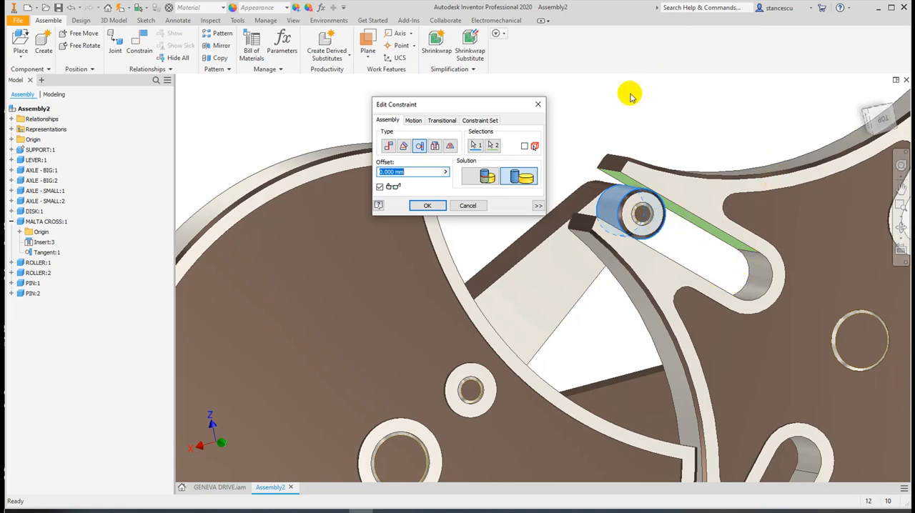
left_click(437, 121)
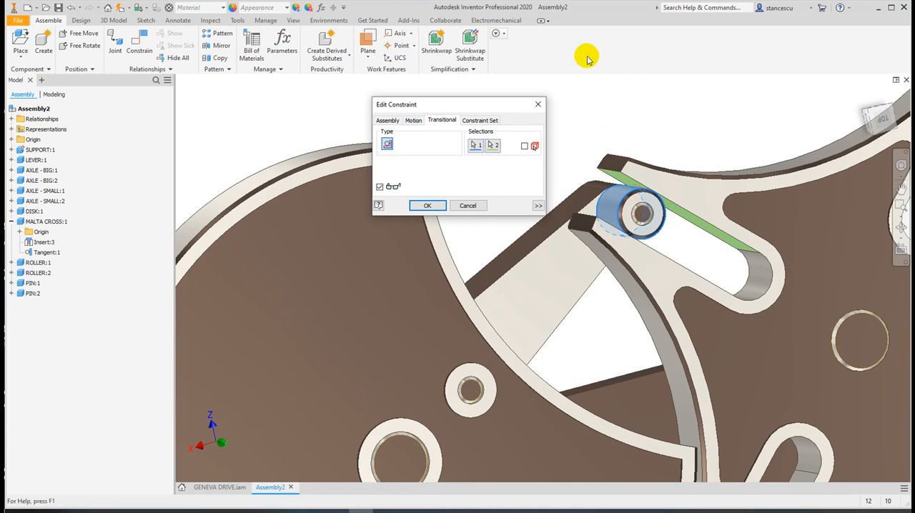
left_click(475, 145)
left_click(622, 207)
left_click(494, 147)
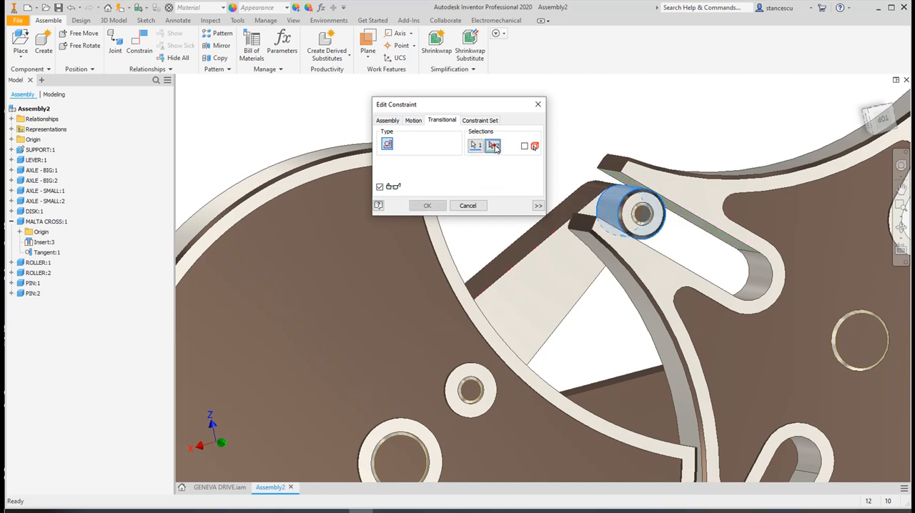
left_click(692, 223)
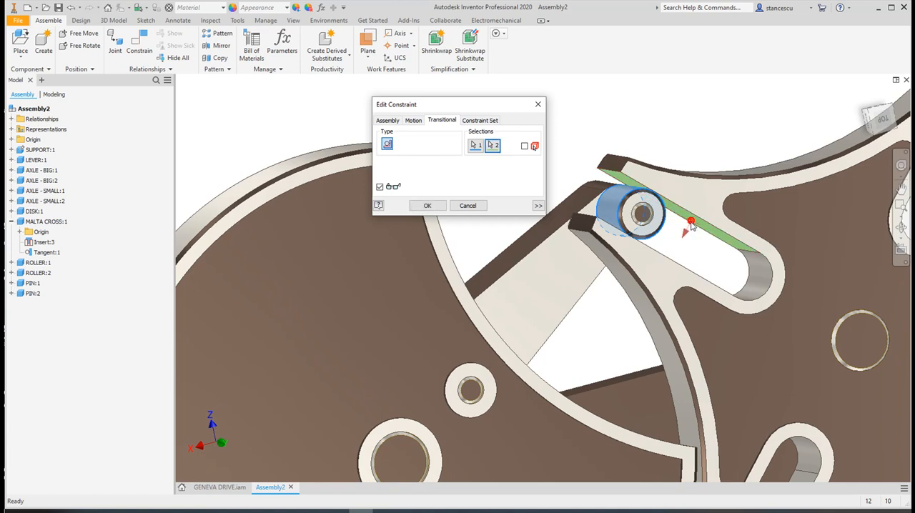
left_click(429, 206)
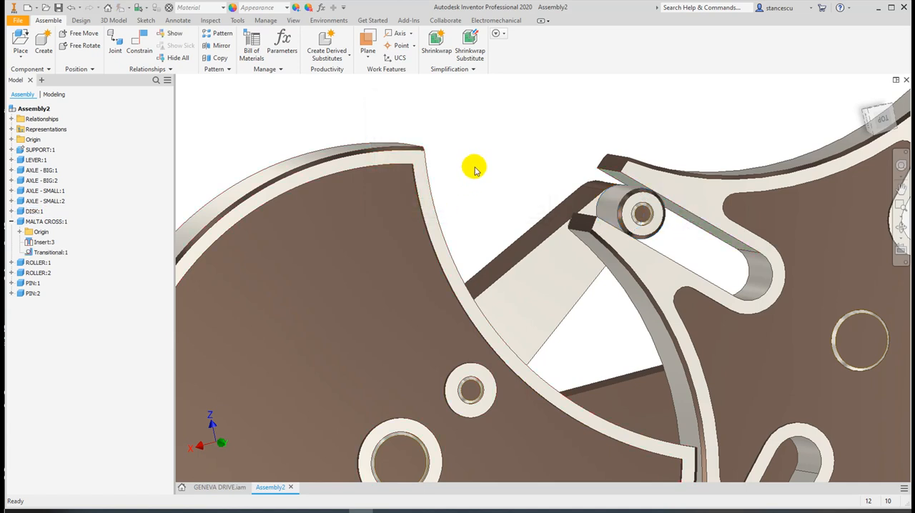
Swing the lever slightly at the slot's entrance to test the transitional constraint, and examine the roller's contact with the slot flanks up close
scroll(458, 187, "down", 5)
left_click_drag(486, 216, 517, 183)
scroll(521, 184, "up", 4)
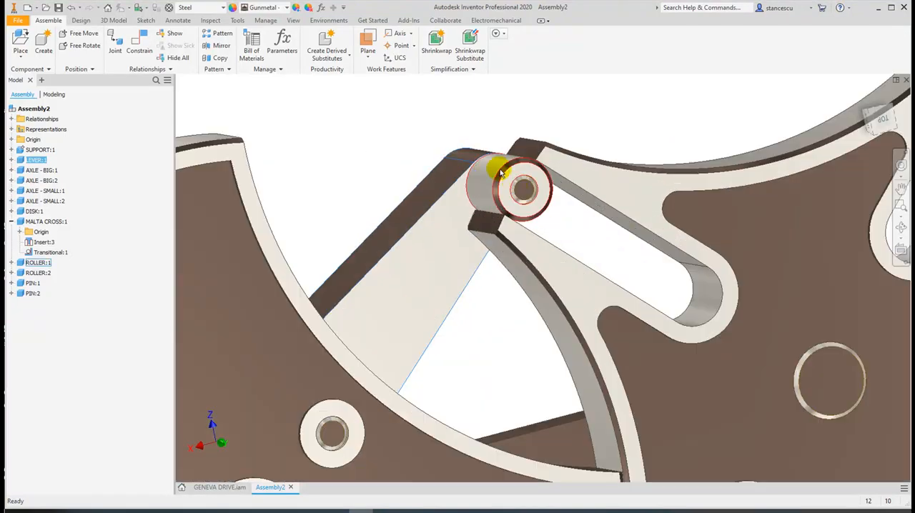
left_click_drag(451, 247, 501, 259)
left_click_drag(499, 304, 483, 275)
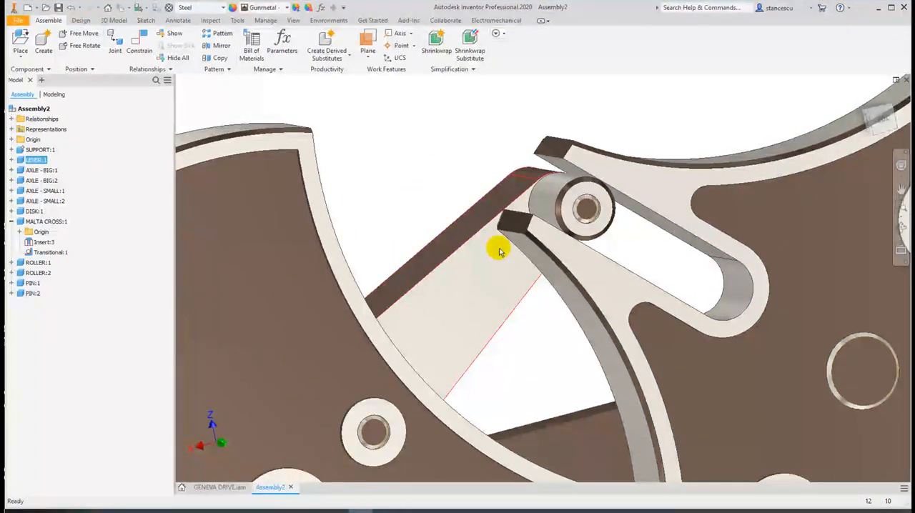
scroll(579, 229, "down", 3)
middle_click_drag(583, 228, 510, 287)
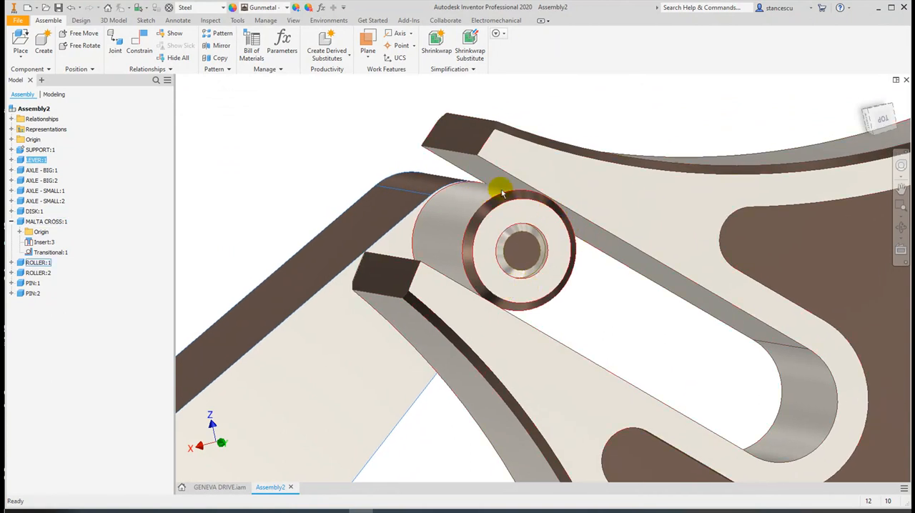
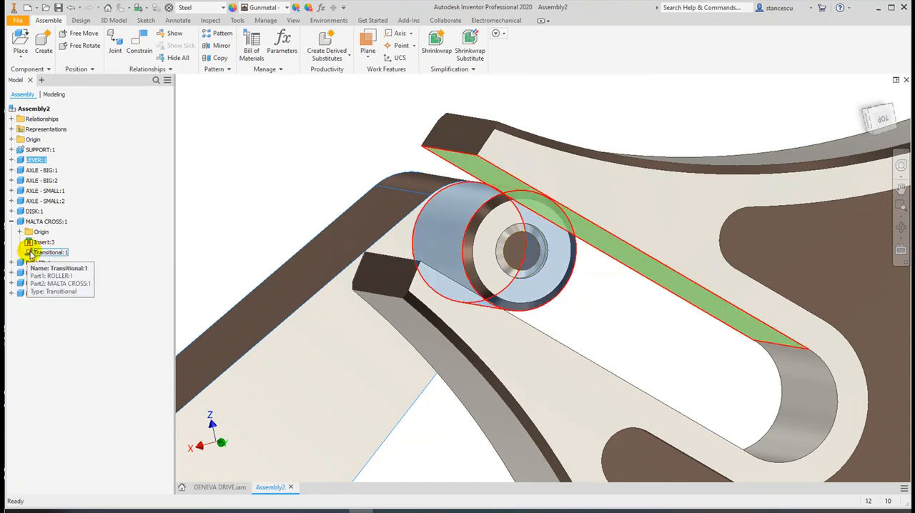
Delete the Malta cross's transitional constraint and turn the cross by hand to check its free movement
right_click(29, 253)
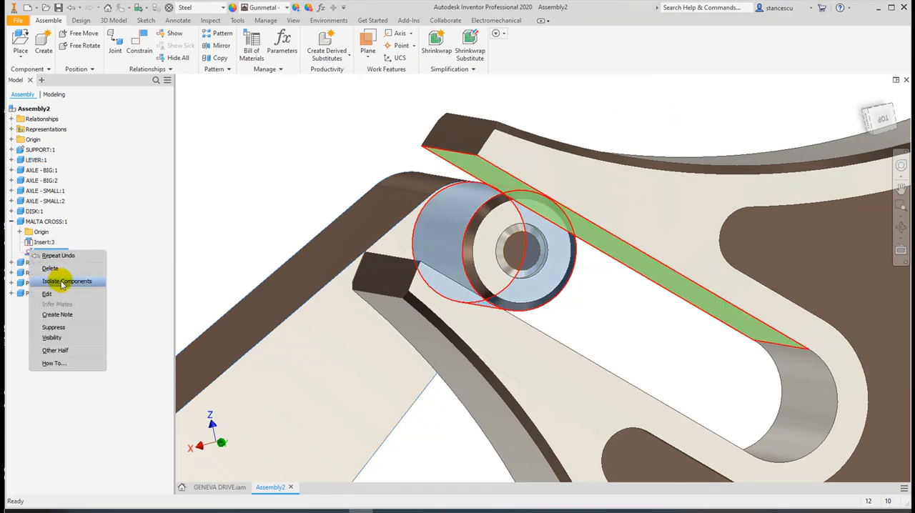
left_click(60, 269)
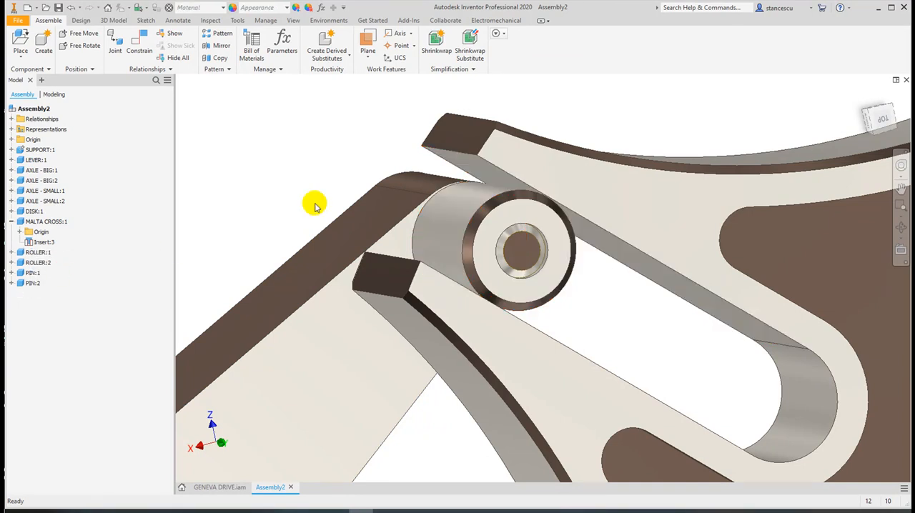
left_click_drag(373, 223, 722, 239)
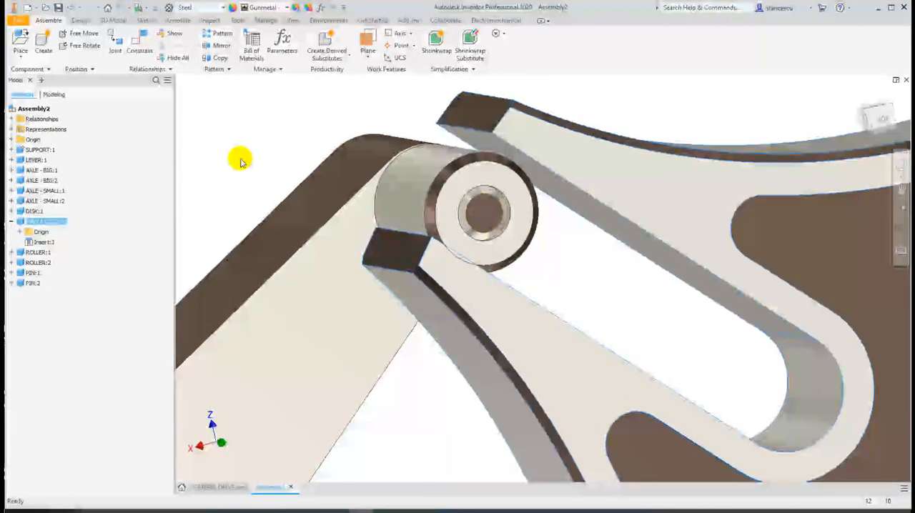
left_click(249, 161)
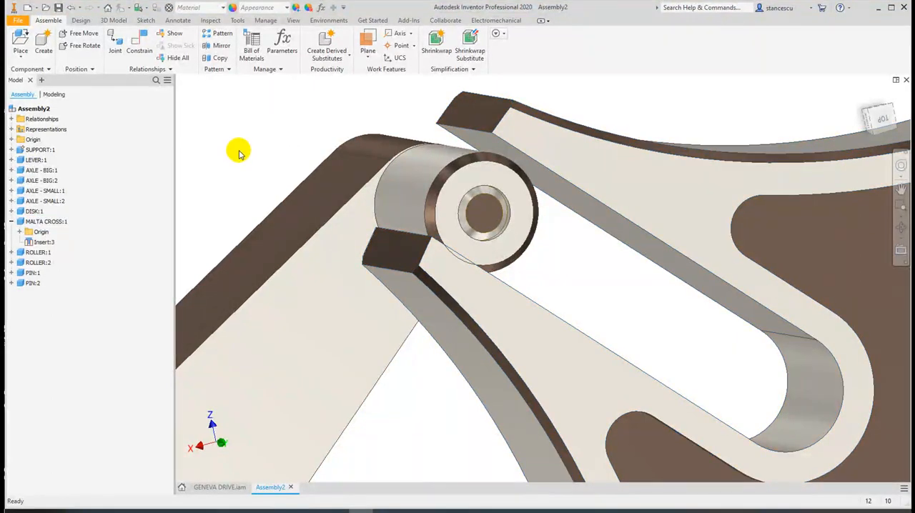
Swing the lever slightly and adjust the Malta cross so the upper roller sits between the two tips of the slot's entrance
scroll(576, 154, "down", 6)
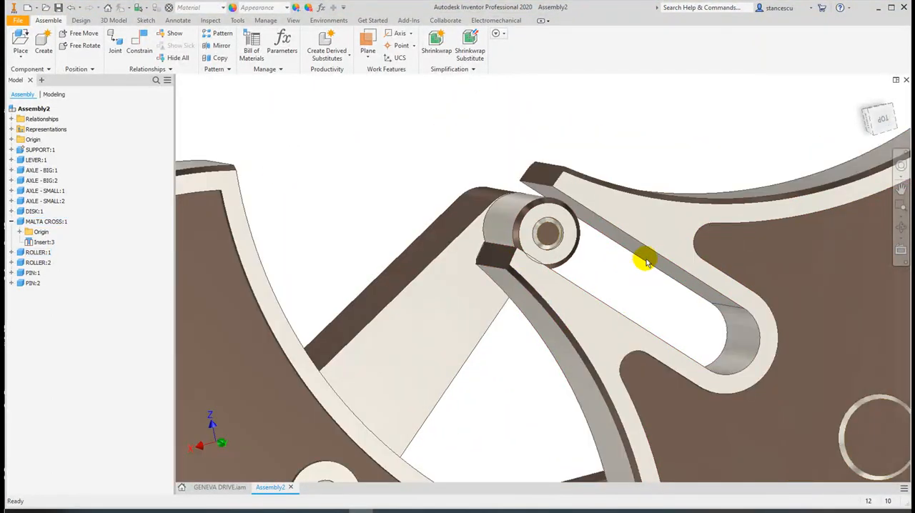
scroll(699, 302, "down", 4)
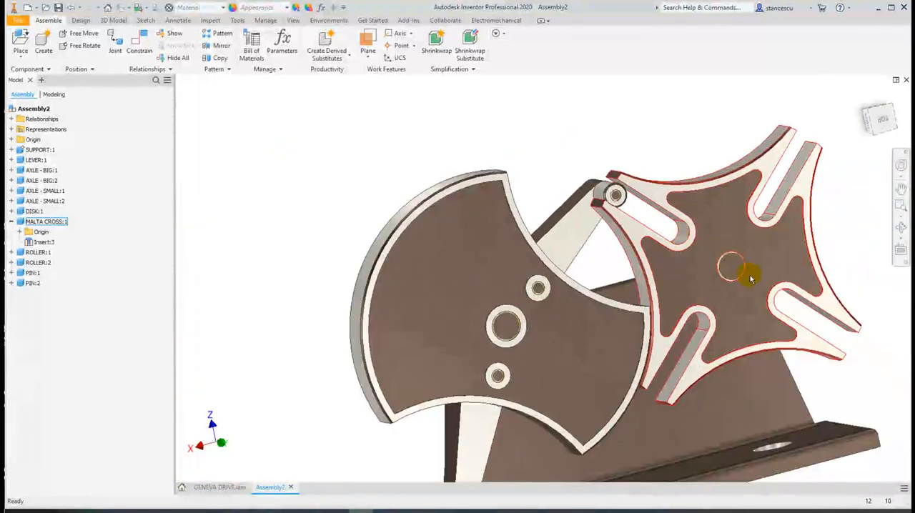
left_click_drag(571, 232, 552, 231)
left_click_drag(727, 227, 696, 198)
left_click(462, 131)
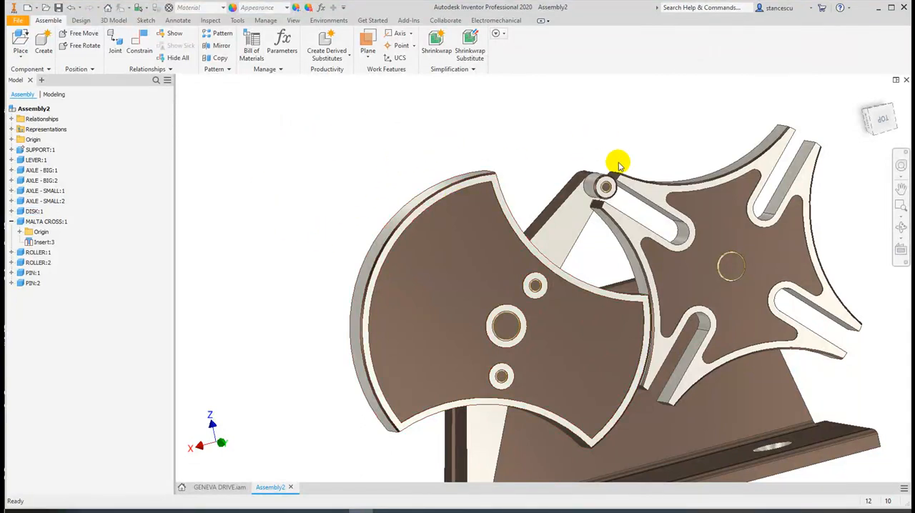
scroll(613, 163, "up", 3)
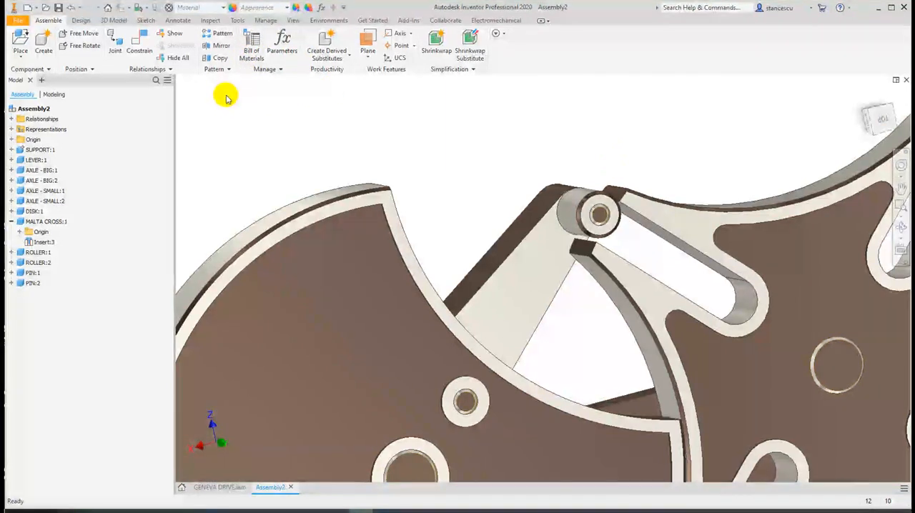
Activate the contact solver and move the lever and Malta cross to test contact, ending with the roller in the slot's entrance
left_click(209, 20)
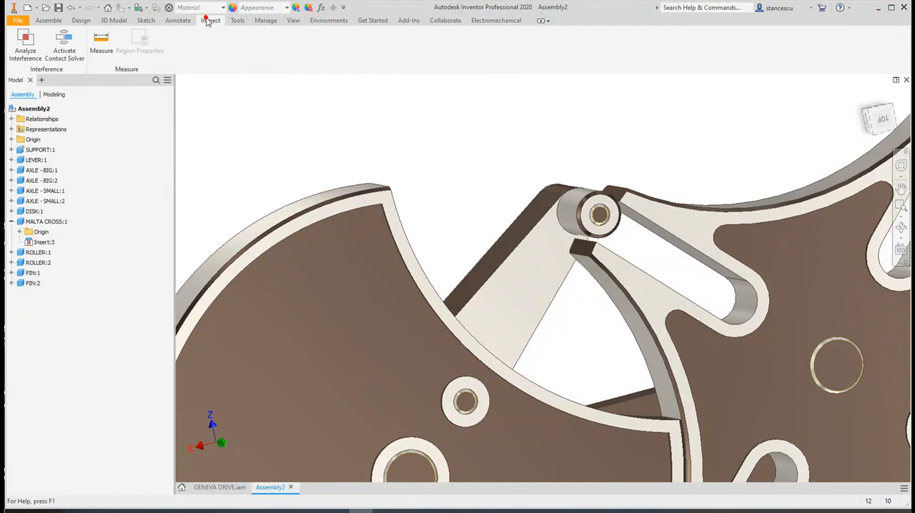
left_click(68, 48)
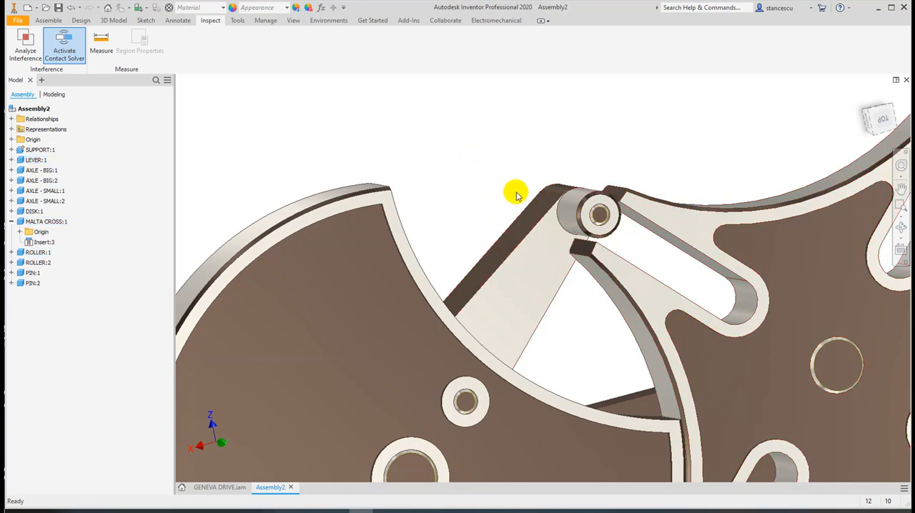
mouse_move(534, 252)
left_mouse_down()
mouse_move(581, 296)
mouse_move(519, 248)
left_mouse_up()
left_click(675, 307)
mouse_move(676, 307)
left_mouse_down()
mouse_move(664, 317)
mouse_move(664, 298)
left_mouse_up()
left_click_drag(541, 266, 592, 285)
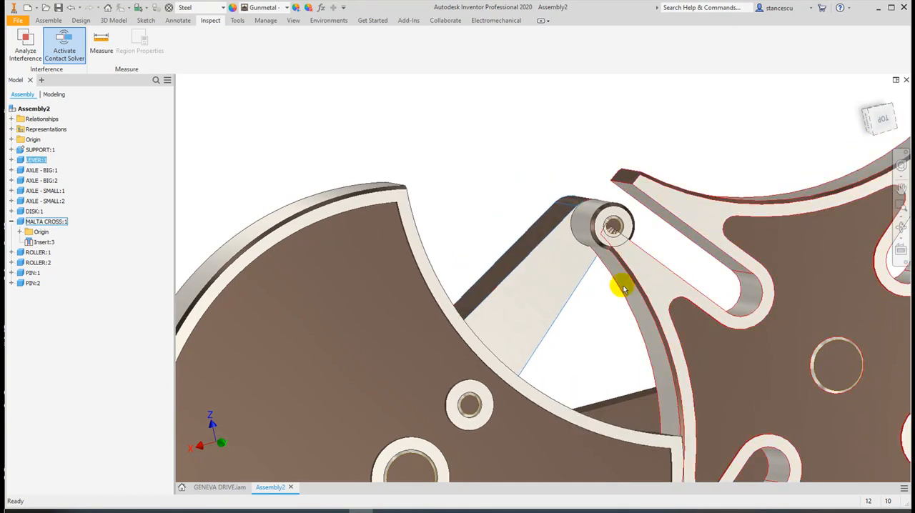
left_click_drag(656, 272, 648, 288)
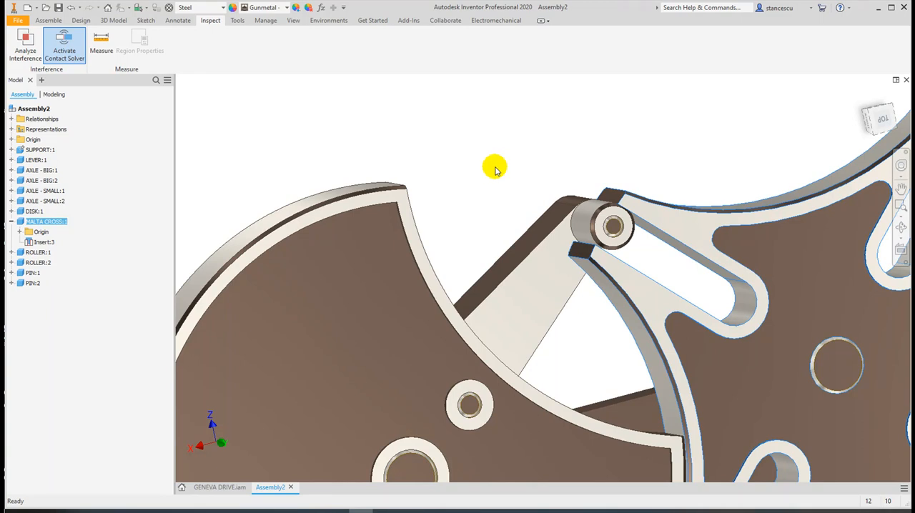
scroll(496, 204, "up", 3)
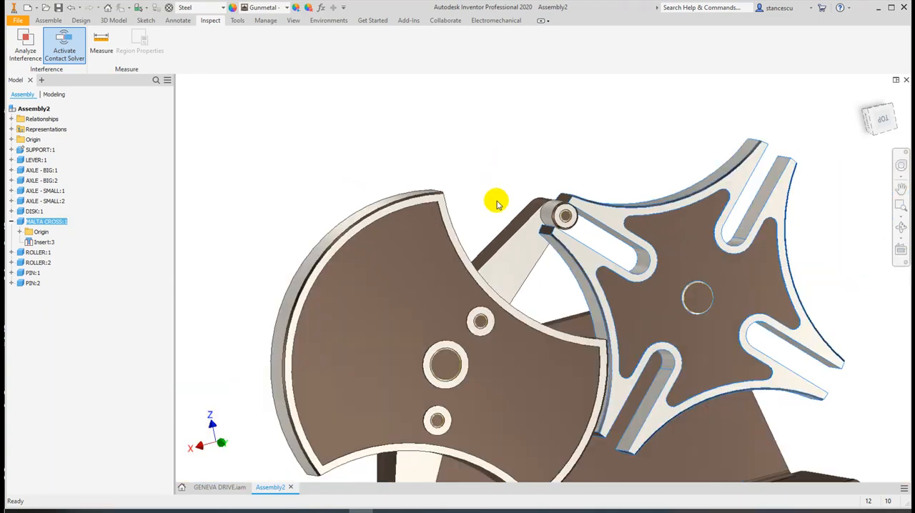
middle_click_drag(478, 212, 519, 115)
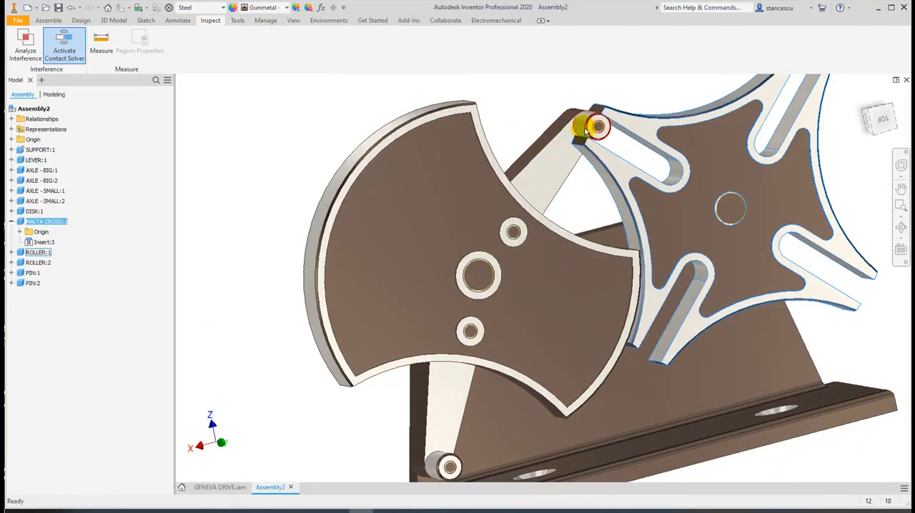
left_click(625, 177)
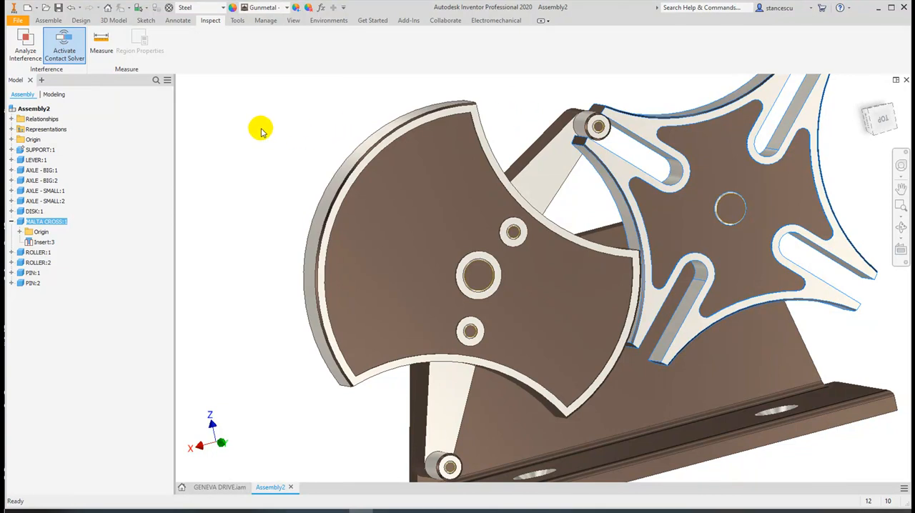
left_click(490, 98)
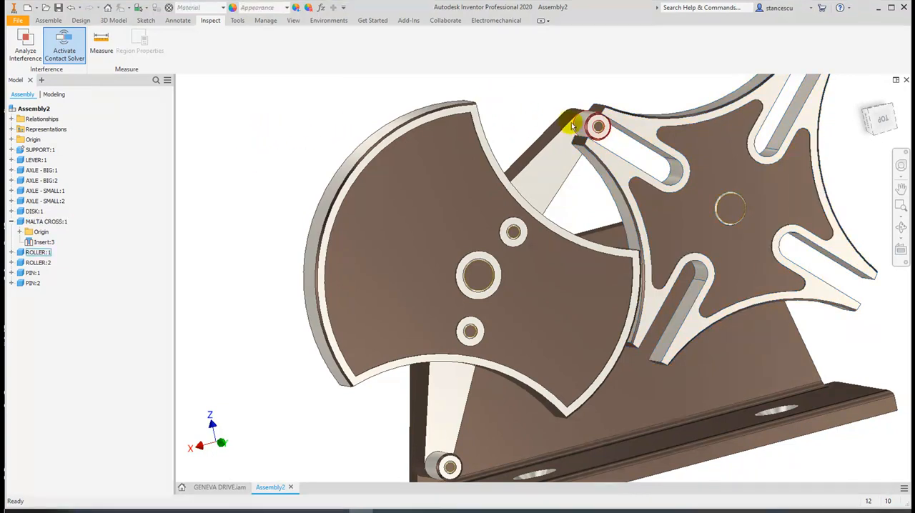
left_click(23, 226)
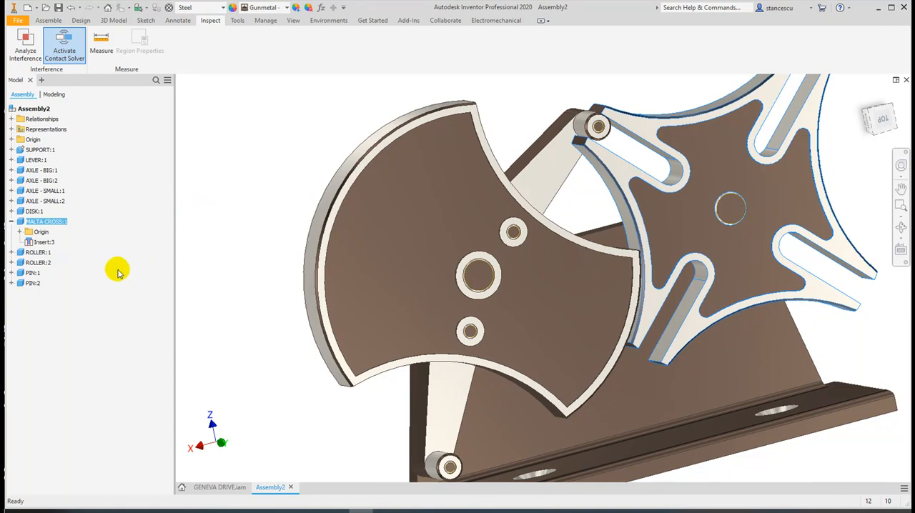
left_click(17, 255, "ctrl")
left_click(19, 263, "ctrl")
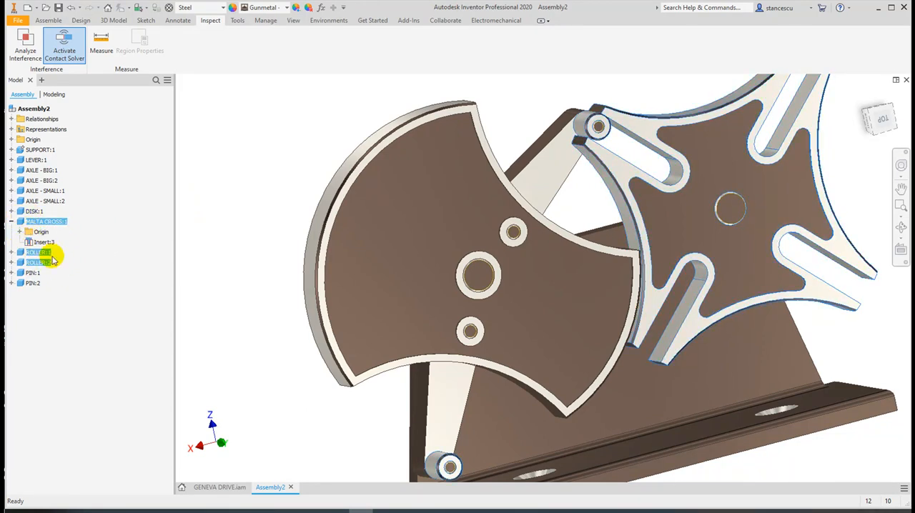
left_click(11, 221)
left_click(217, 193)
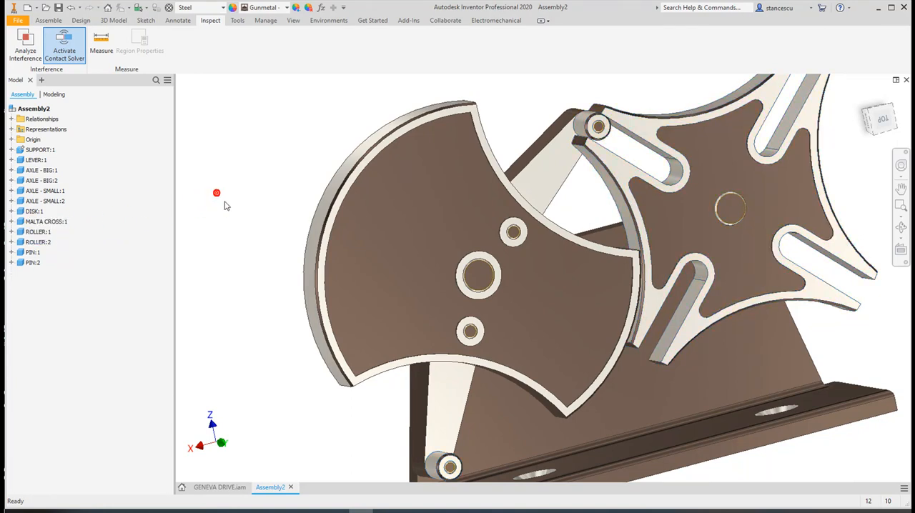
Add the Malta cross and both rollers to the contact set
left_click(32, 222)
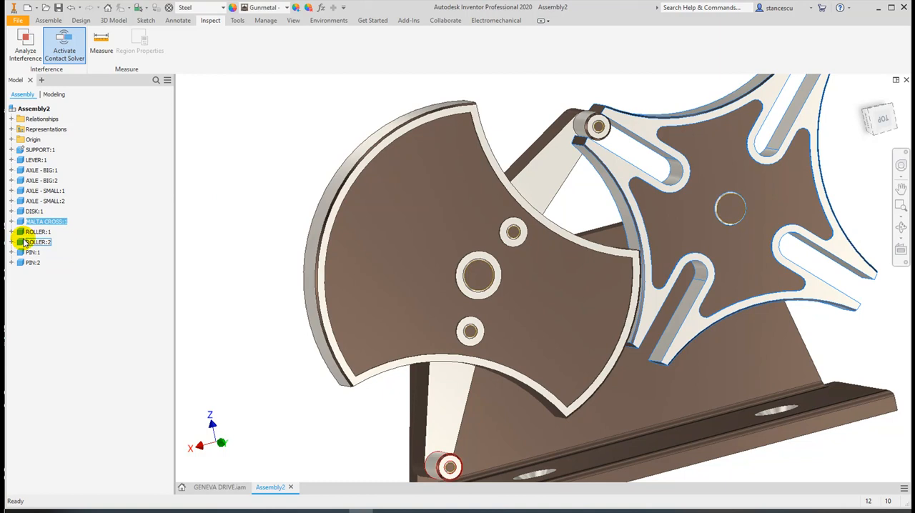
left_click(23, 243, "shift")
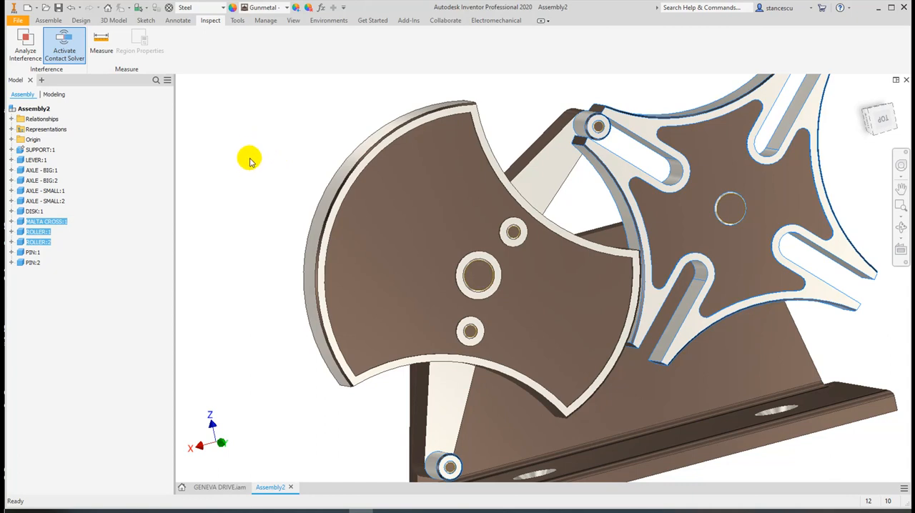
right_click(42, 233)
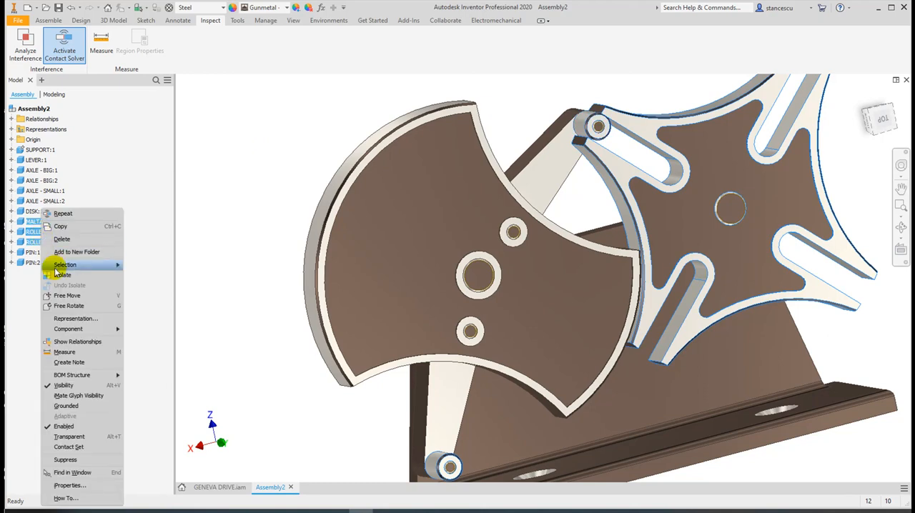
left_click(94, 448)
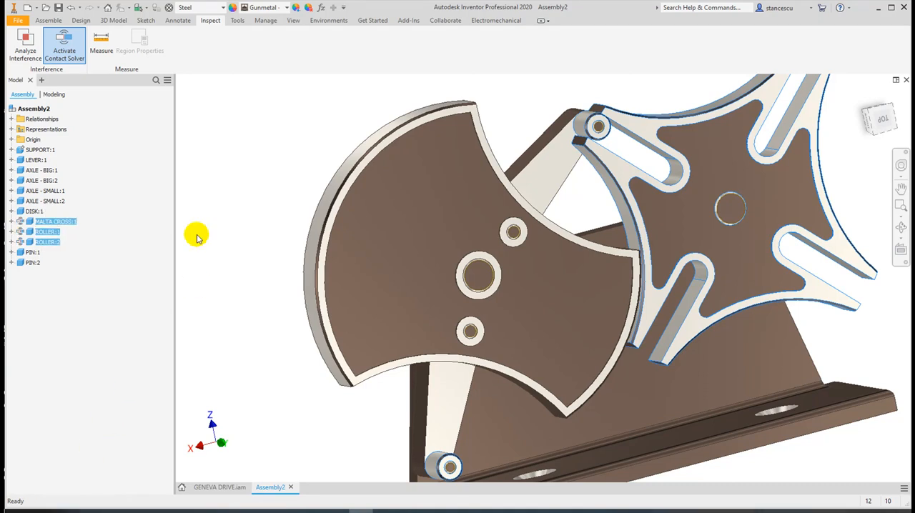
Swing the lever out of and back into the Malta cross's slot to test how the roller drives the cross
left_click(271, 193)
left_click(218, 195)
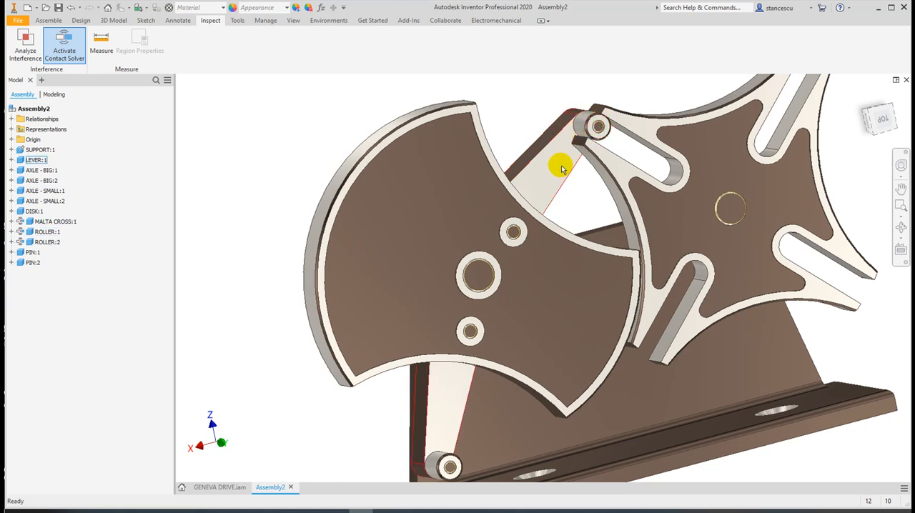
left_click_drag(561, 168, 538, 351)
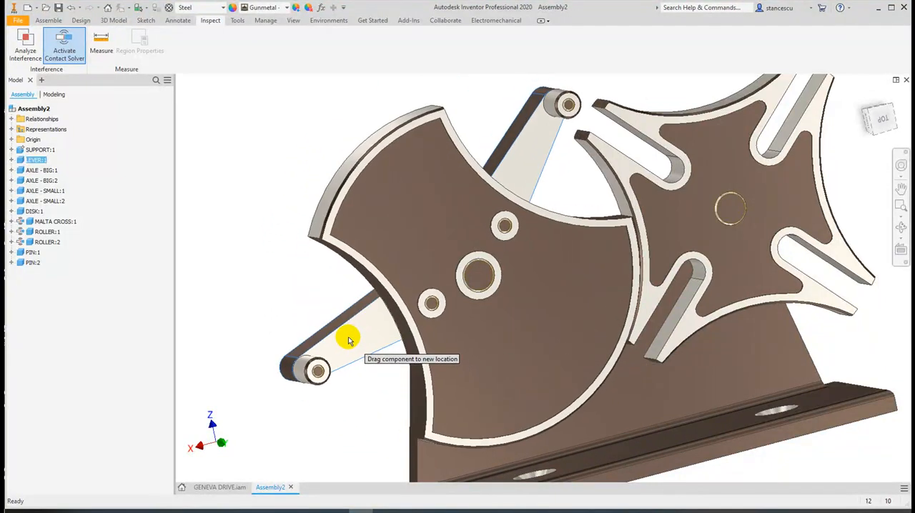
left_click_drag(339, 335, 416, 283)
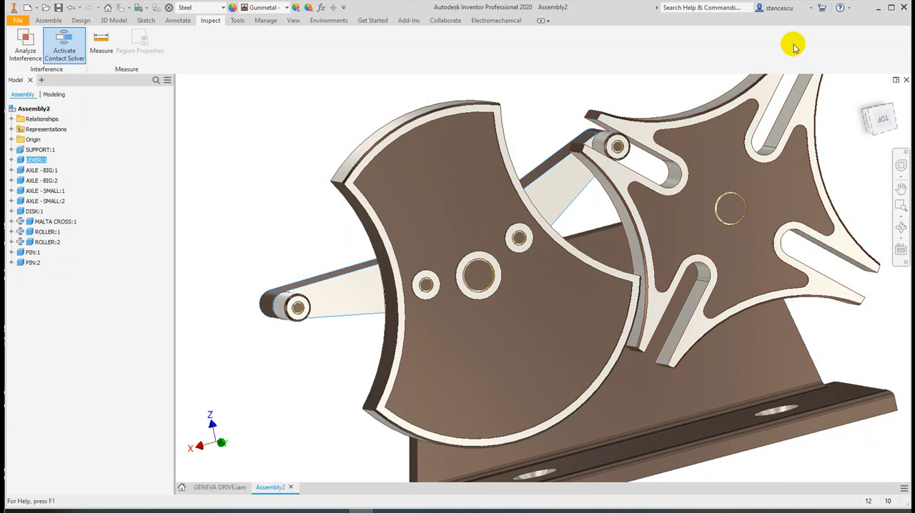
left_click(542, 109)
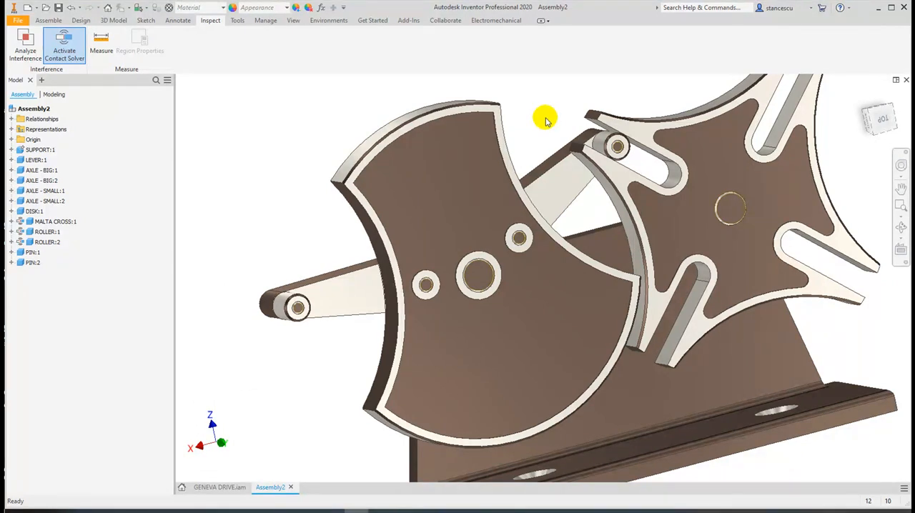
left_click_drag(561, 172, 428, 336)
left_click(245, 119)
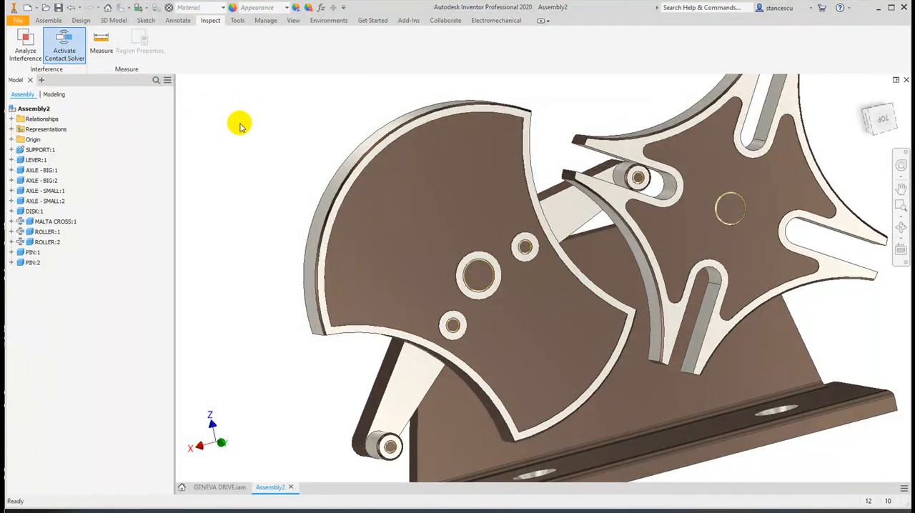
Check the Contact Set option of the Malta cross
left_click(30, 223)
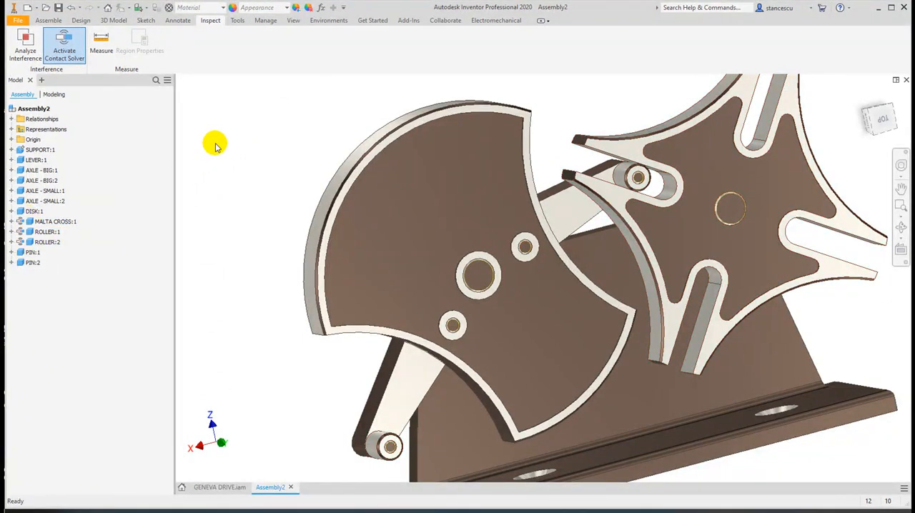
right_click(28, 221)
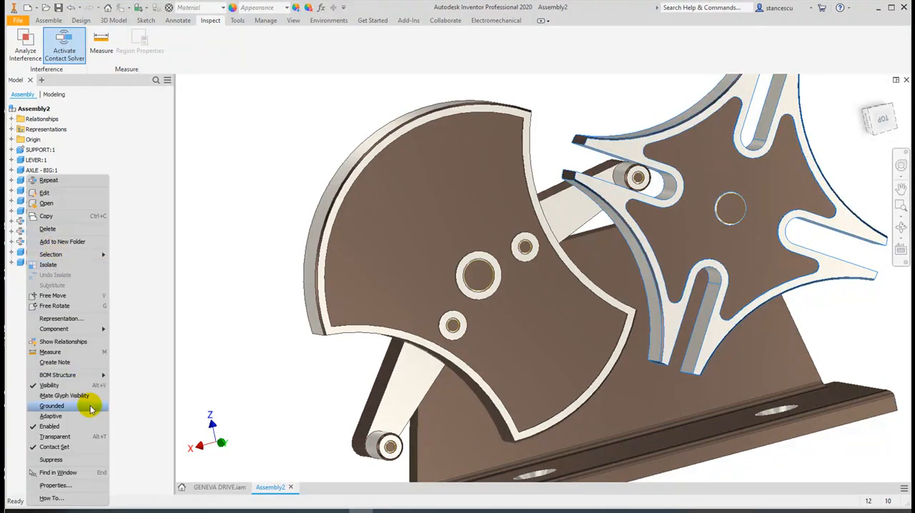
left_click(64, 447)
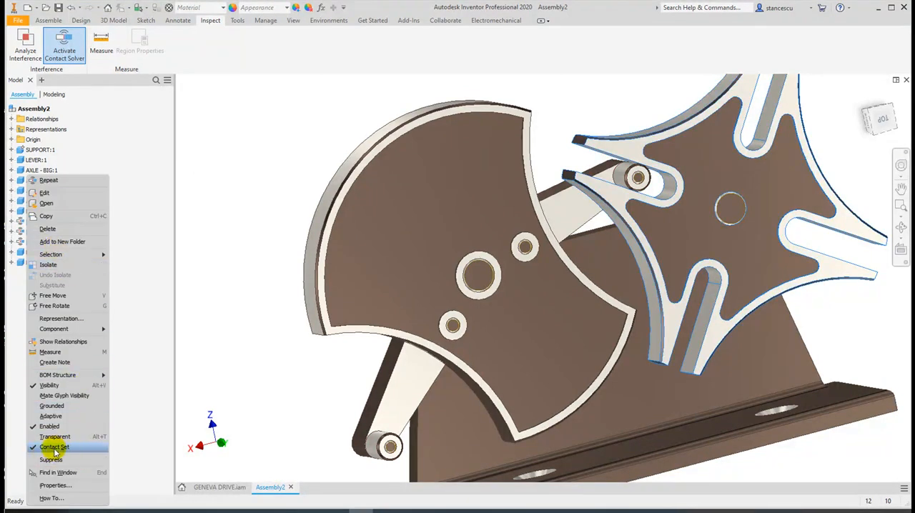
left_click(239, 167)
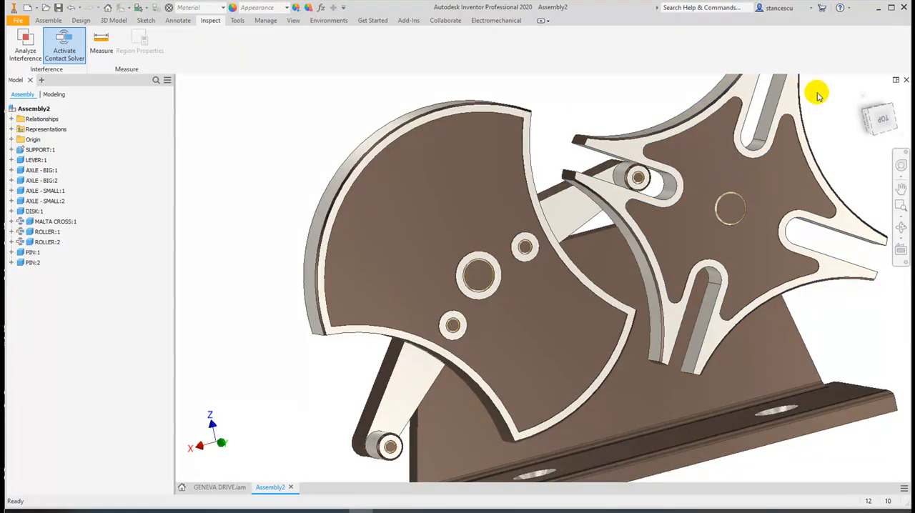
Restore the home view, switch to the GENEVA DRIVE.iam assembly and turn its disk slightly to test the motion
left_click(863, 91)
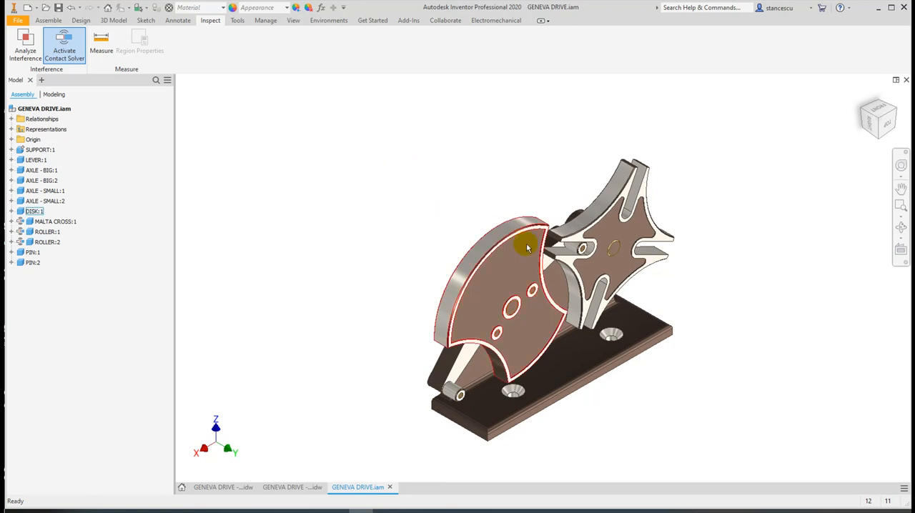
left_click_drag(526, 240, 526, 244)
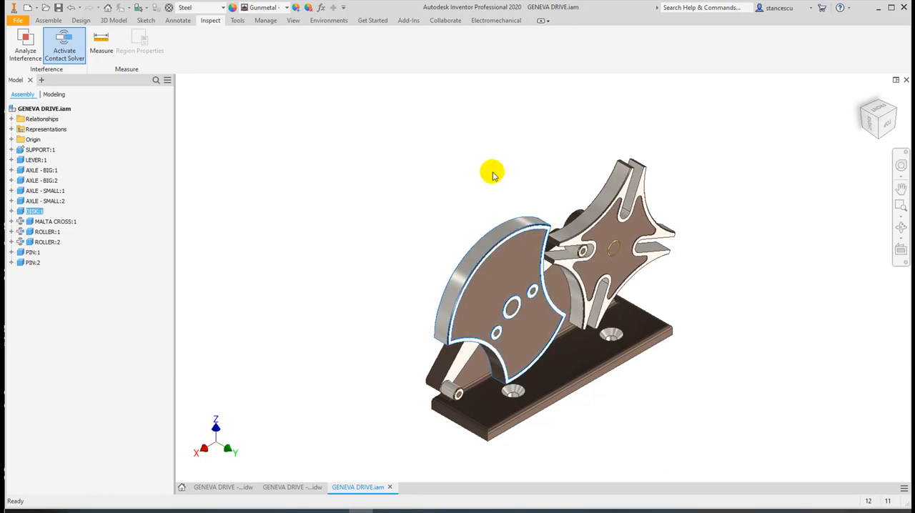
left_click(446, 174)
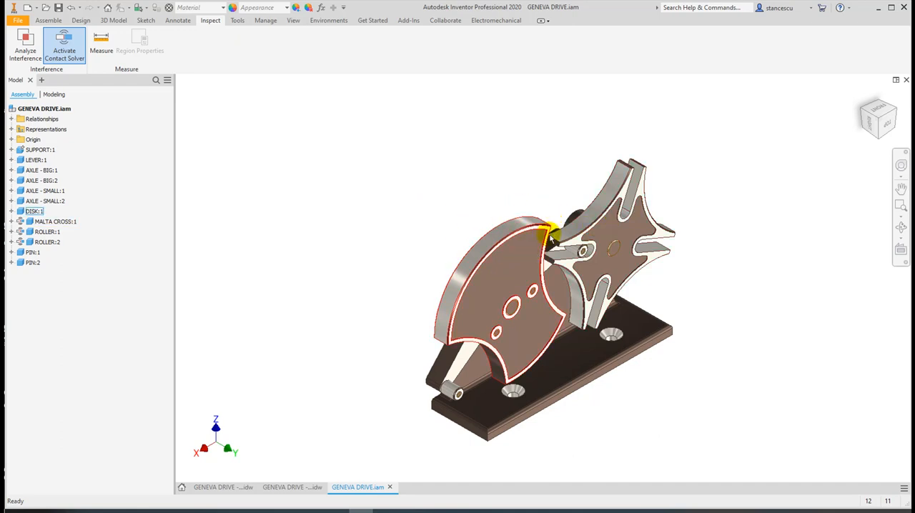
Constrain the lever's flat face to the support's upper base face with a directed angle of 0.00 deg
scroll(551, 225, "up", 5)
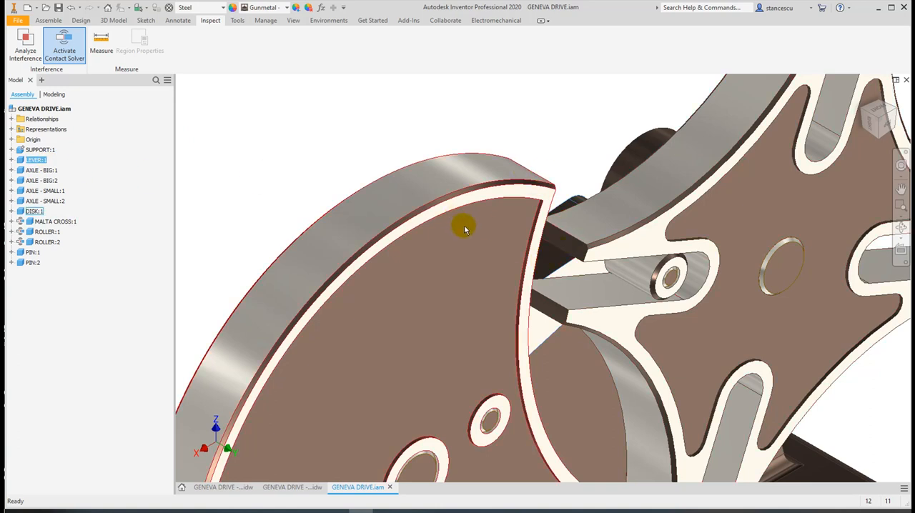
scroll(465, 226, "down", 3)
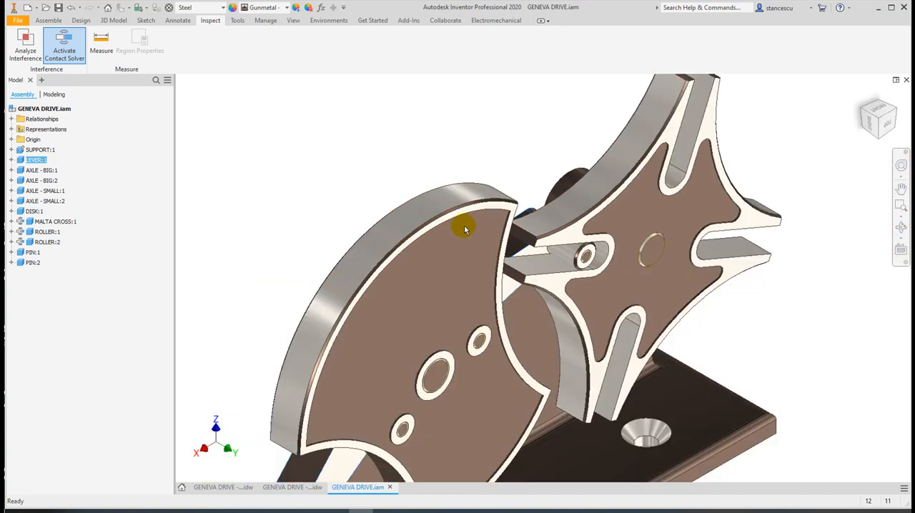
left_click(49, 21)
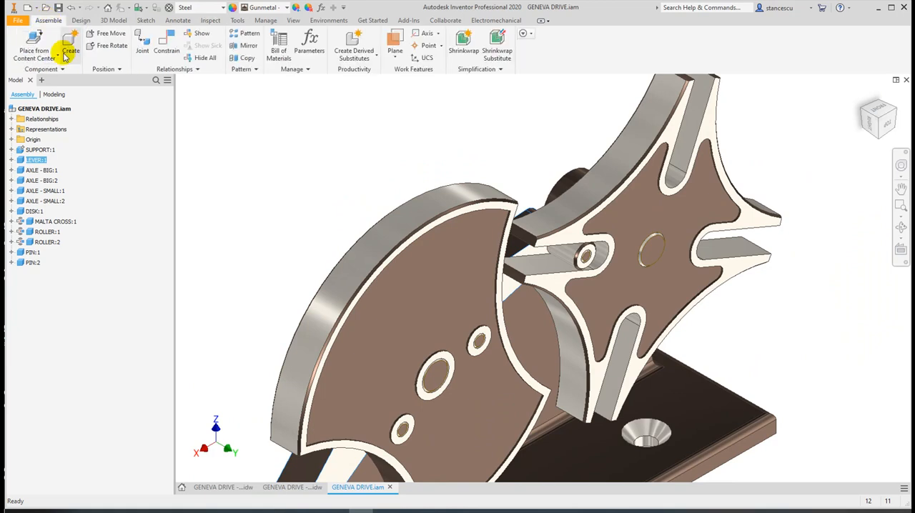
left_click(164, 47)
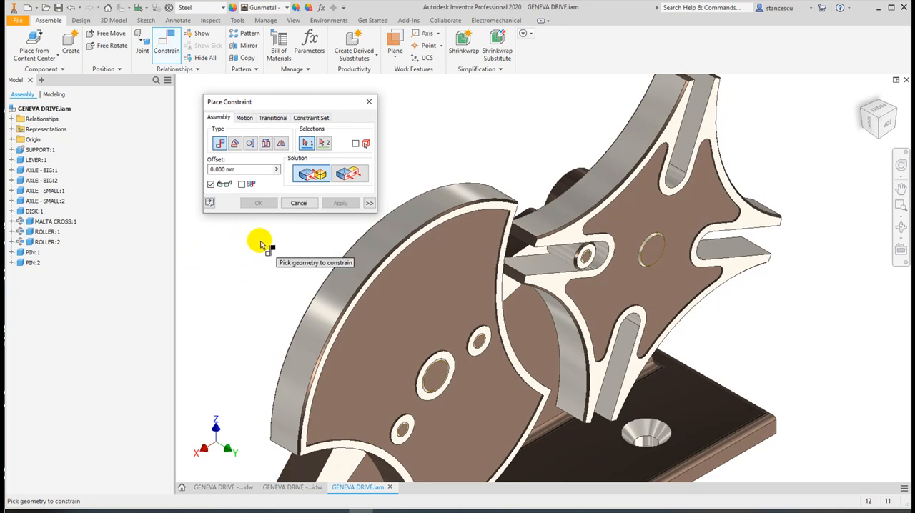
left_click(234, 145)
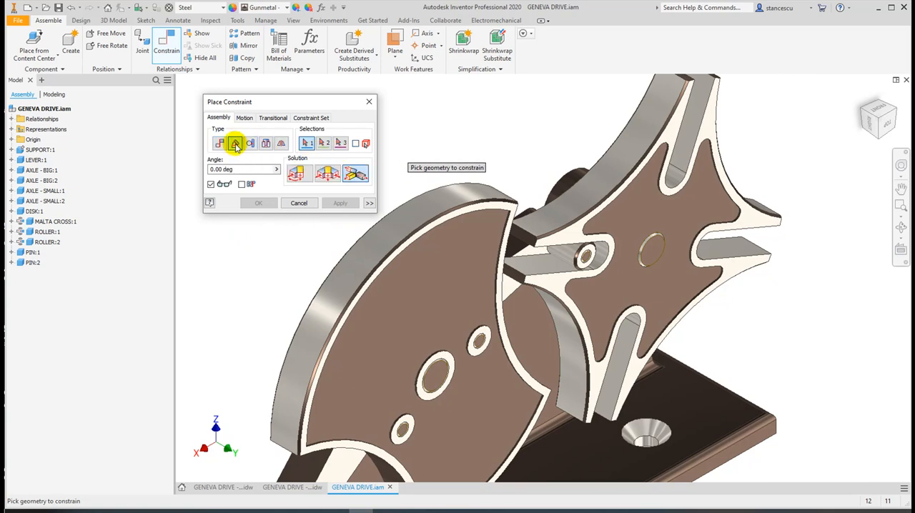
left_click(295, 175)
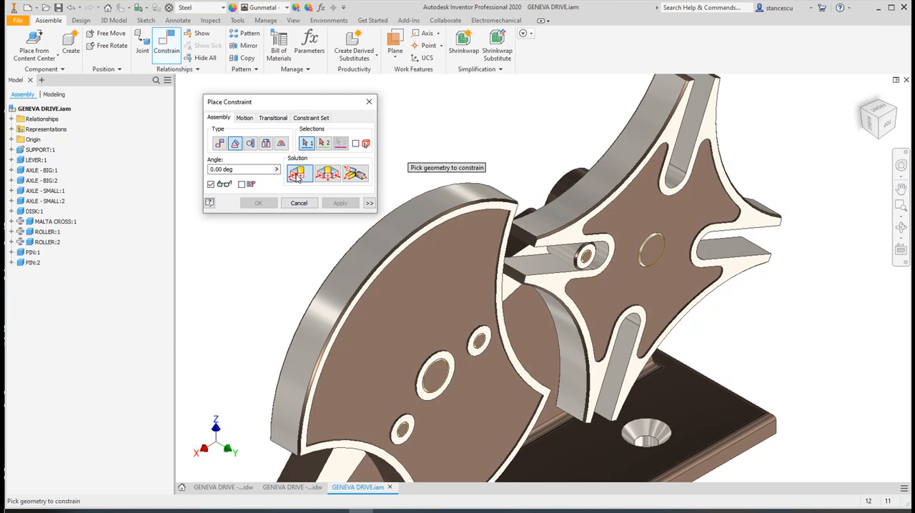
left_click(518, 247)
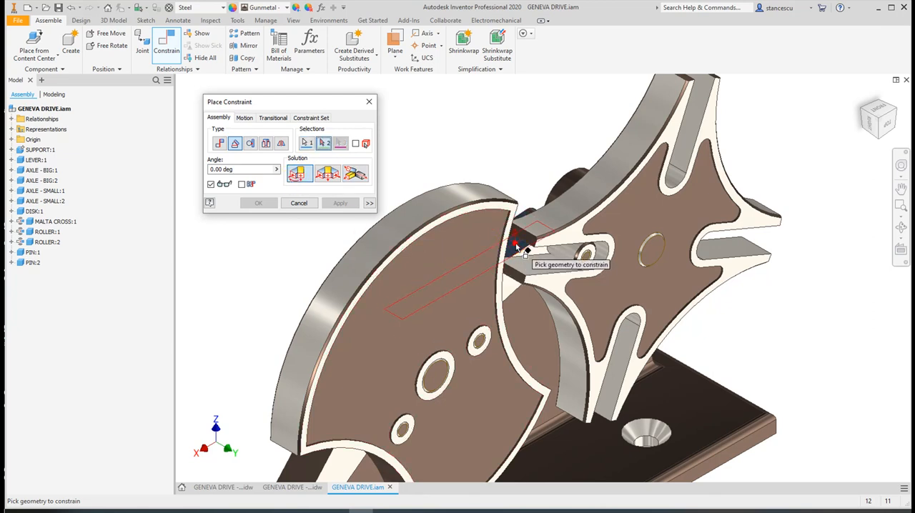
left_click(595, 454)
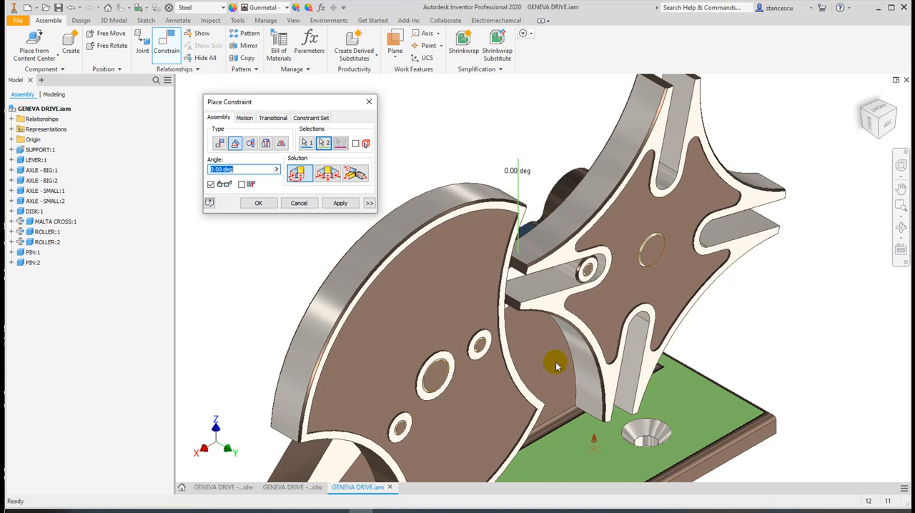
left_click(260, 203)
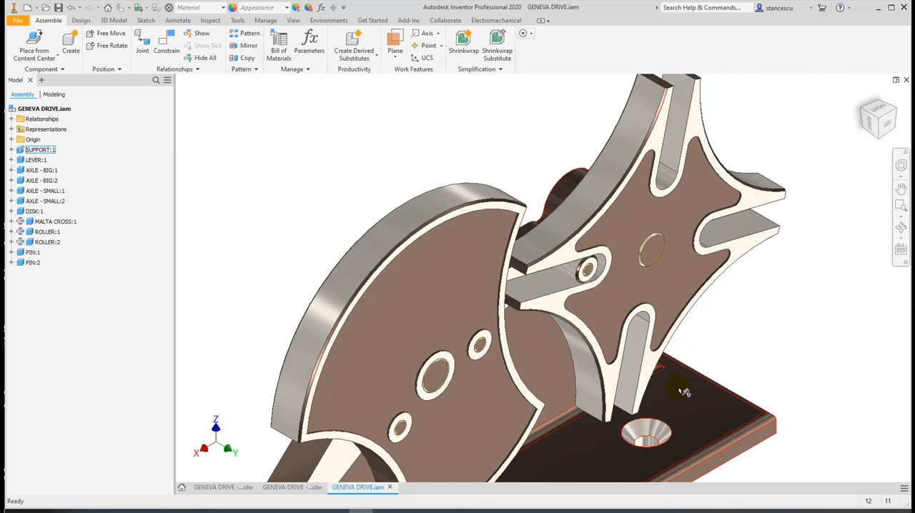
Drive the lever's angle constraint forward from 0.00 deg to an end value of 360 deg
left_click(12, 160)
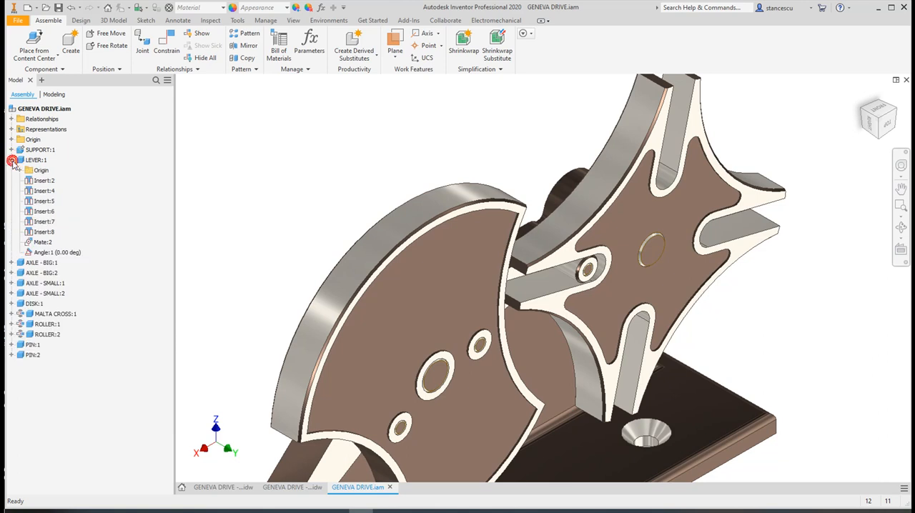
right_click(43, 254)
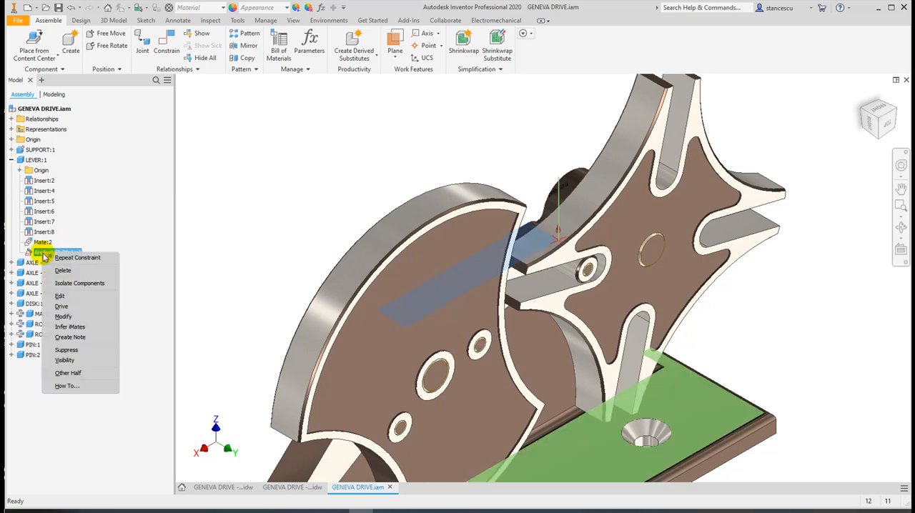
left_click(82, 307)
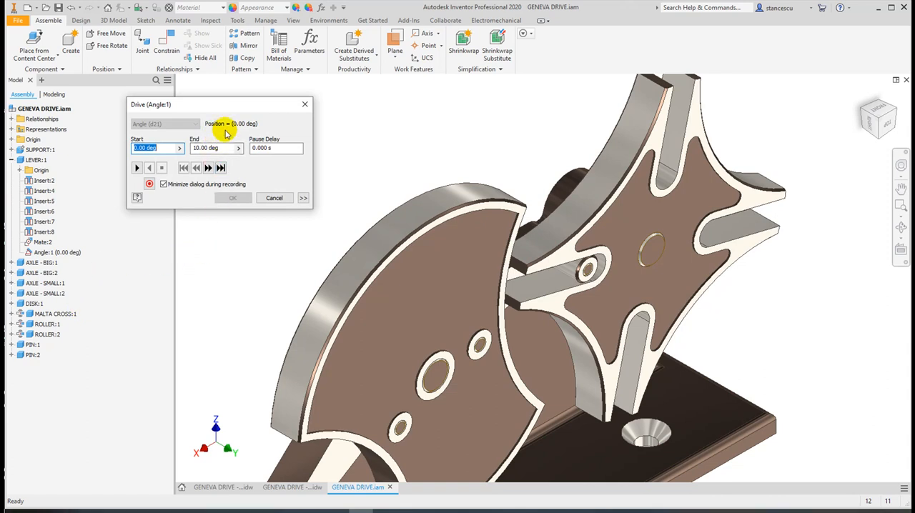
mouse_move(235, 114)
left_mouse_down()
mouse_move(215, 139)
mouse_move(218, 112)
left_mouse_up()
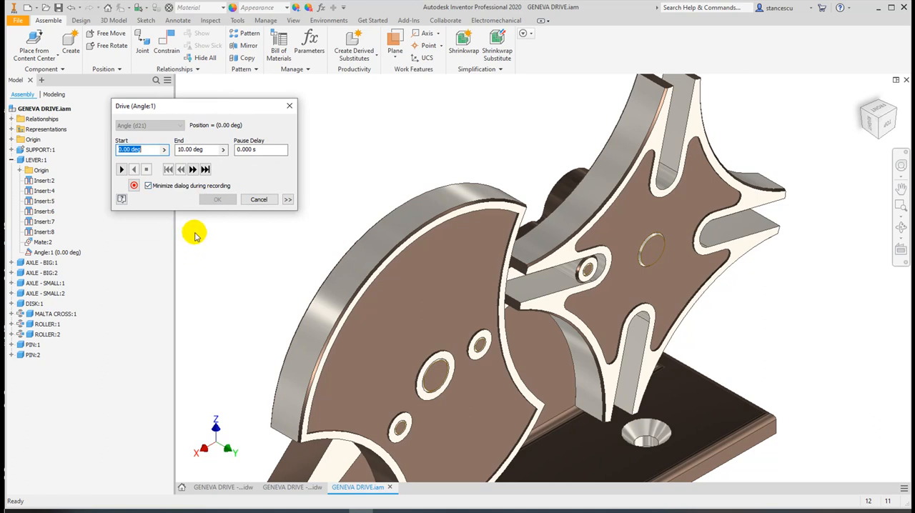
left_click(202, 148)
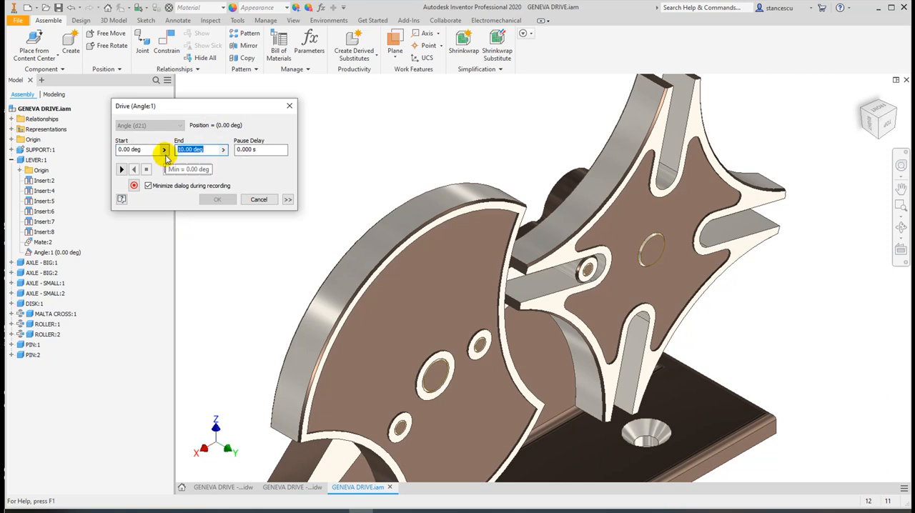
type("3")
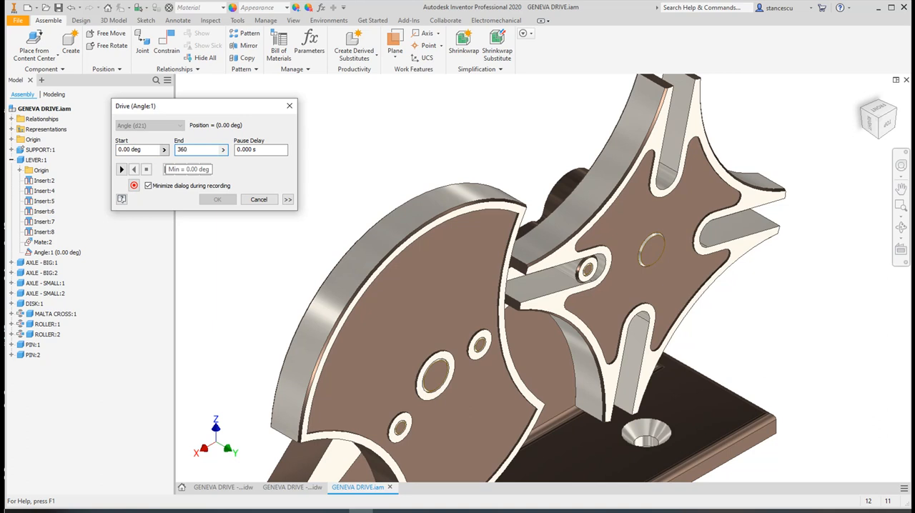
type("60")
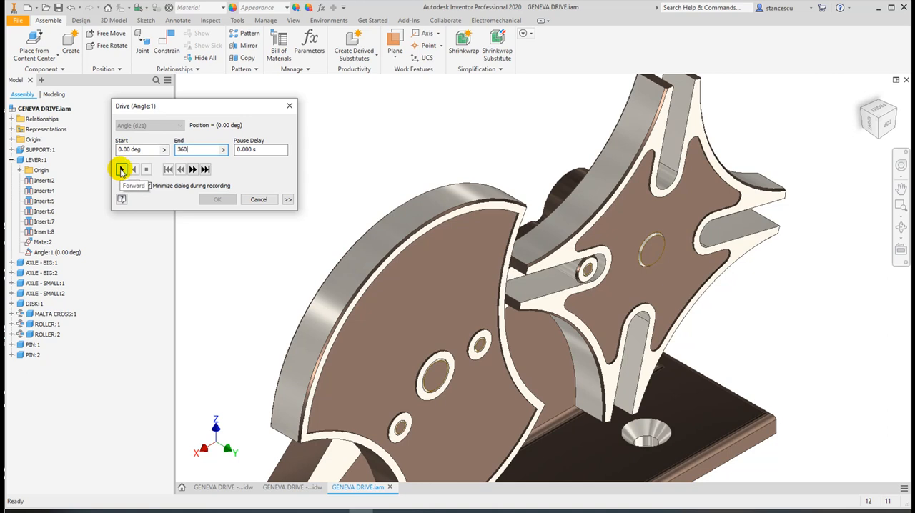
left_click(120, 169)
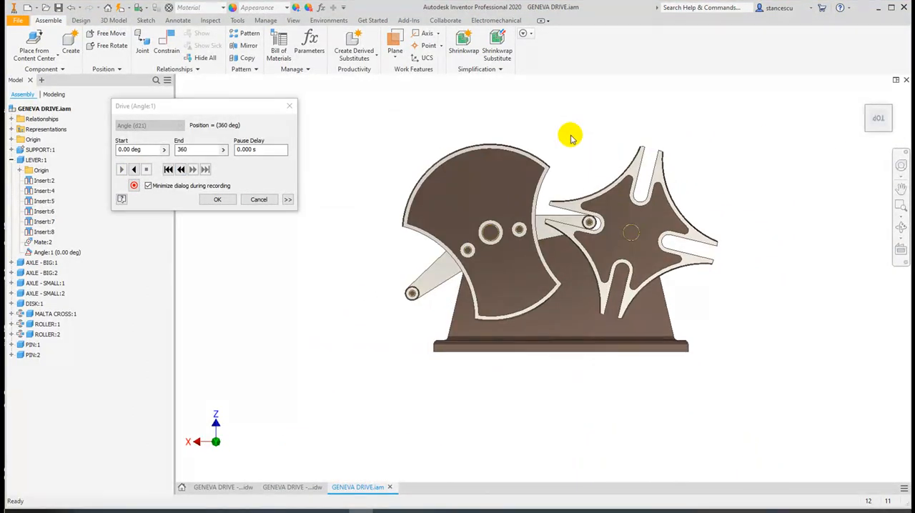
Play the lever's drive in reverse, forward and in reverse again to test the mechanism, then cancel the drive
scroll(570, 136, "down", 3)
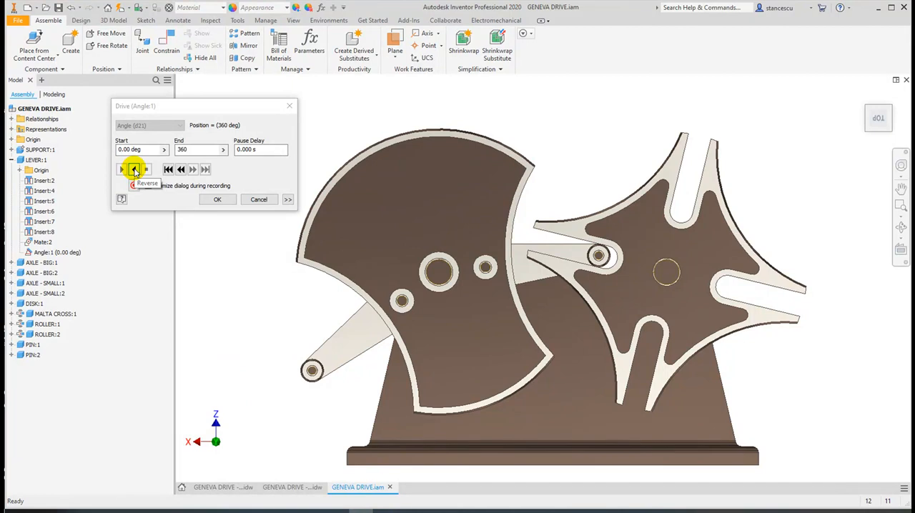
left_click(134, 170)
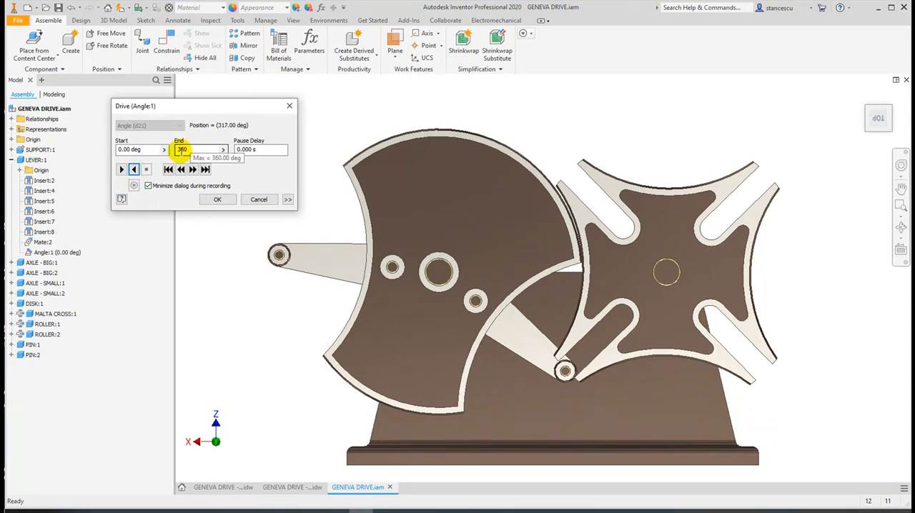
left_click(121, 170)
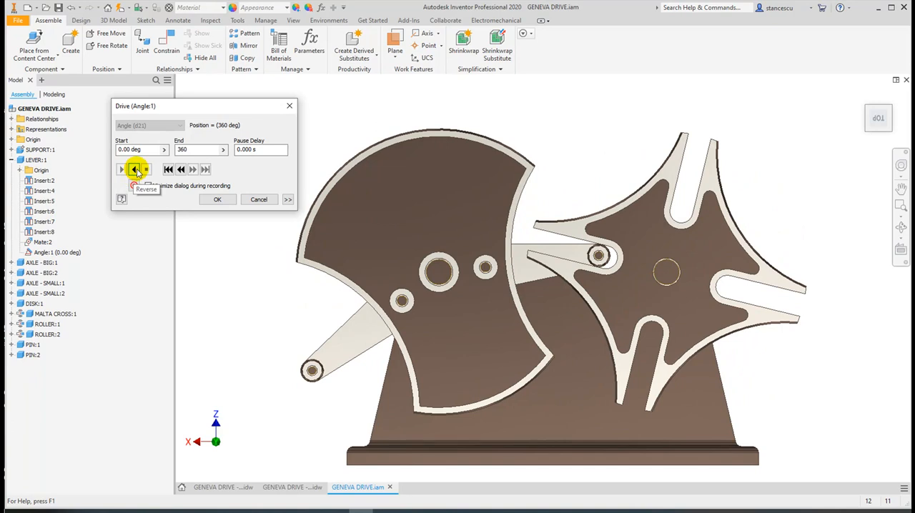
left_click(134, 169)
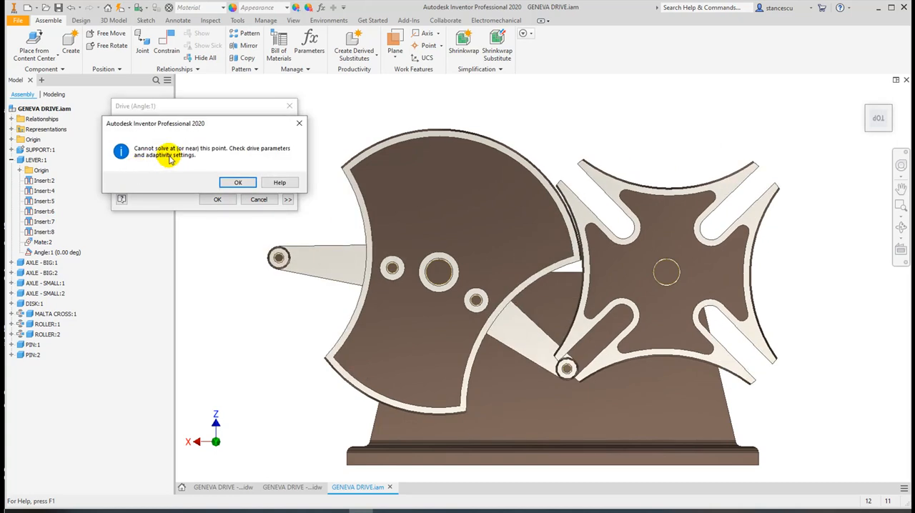
left_click(239, 183)
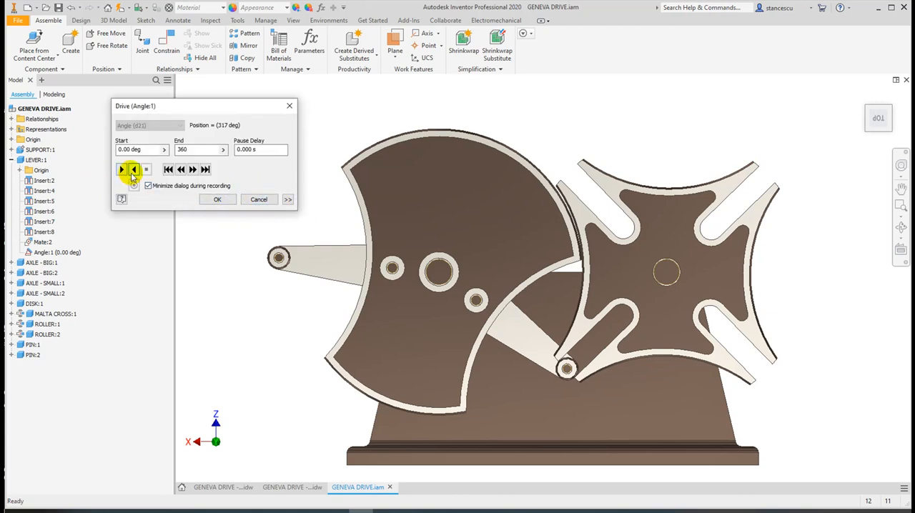
left_click(132, 170)
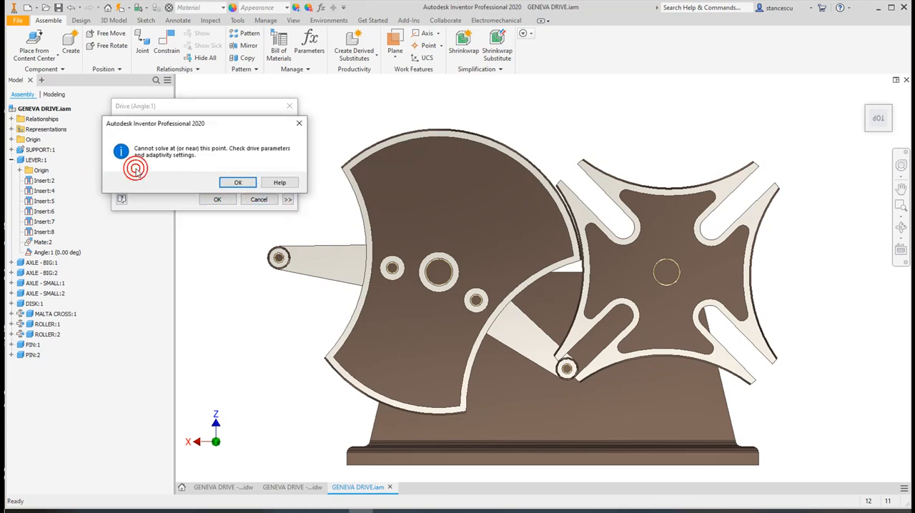
left_click(240, 183)
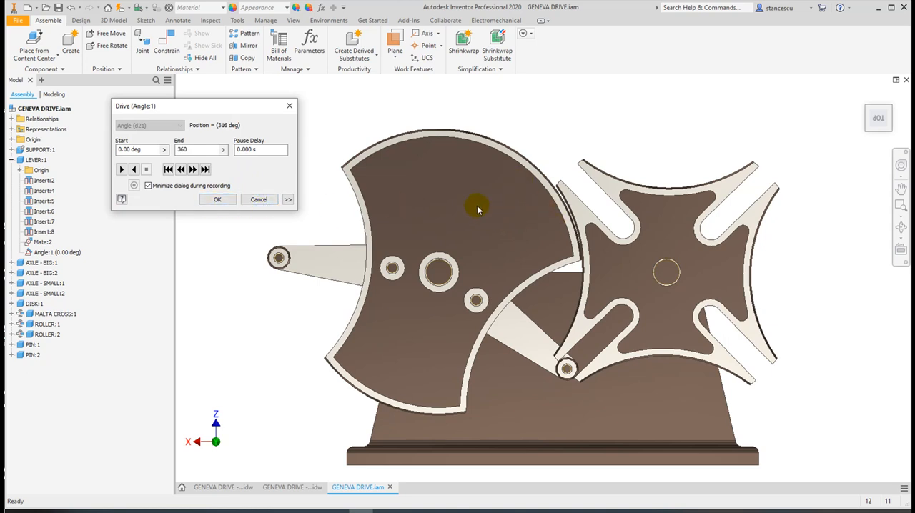
left_click(256, 200)
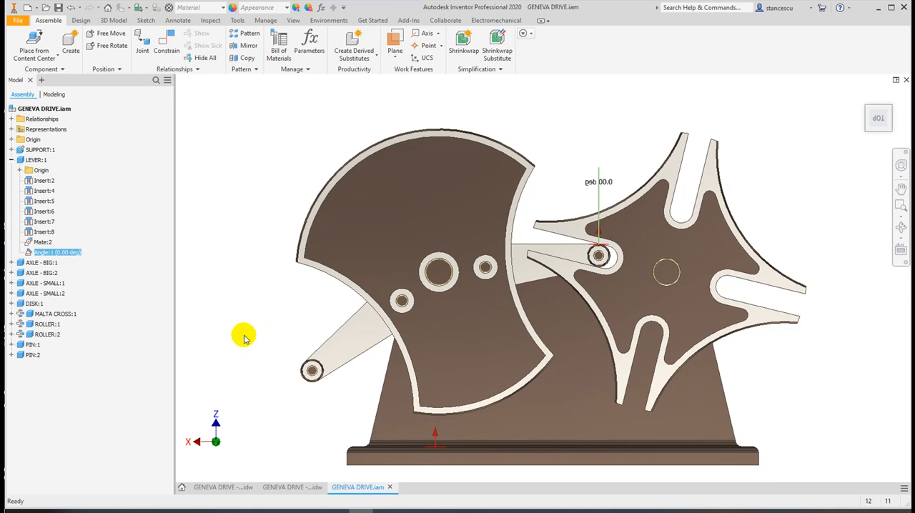
Switch to the GENEVA DRIVE - 4 slots ERR.idw drawing and check the lever length, Malta cross distance and lever angle dimensions
left_click(221, 487)
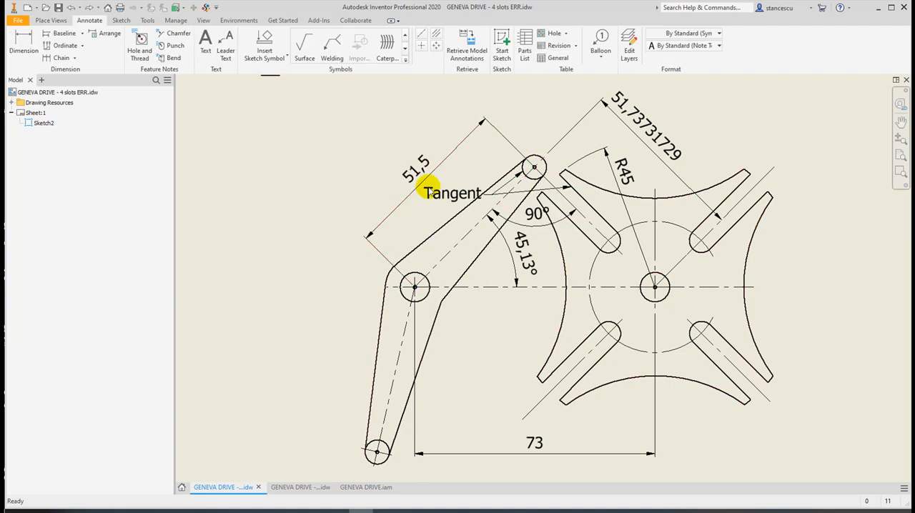
left_click(417, 190)
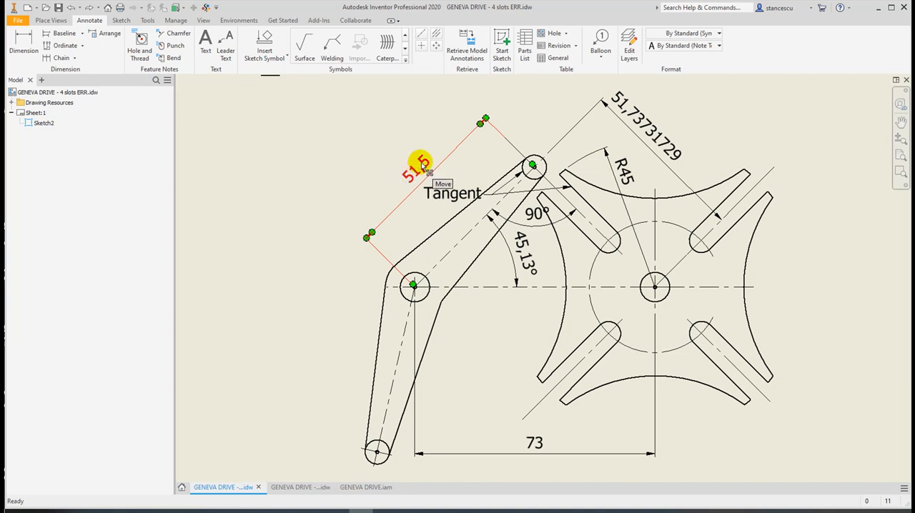
left_click(615, 109)
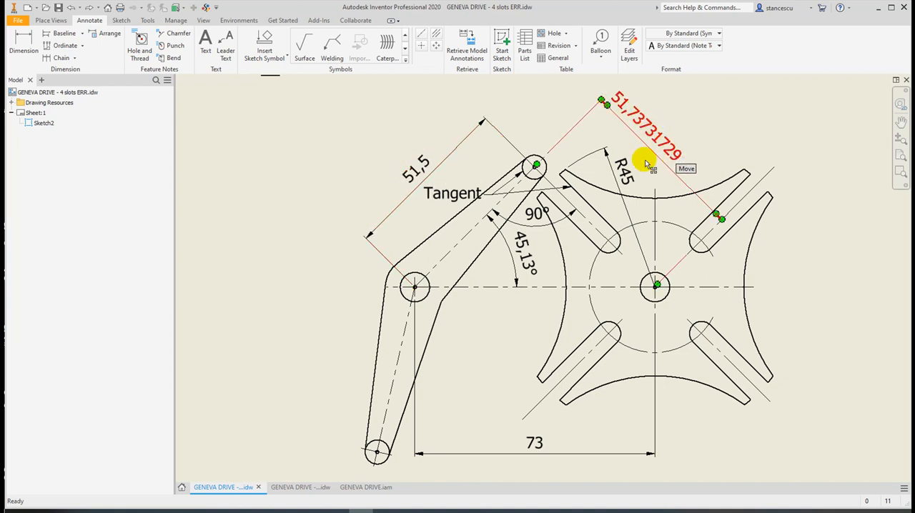
left_click(524, 248)
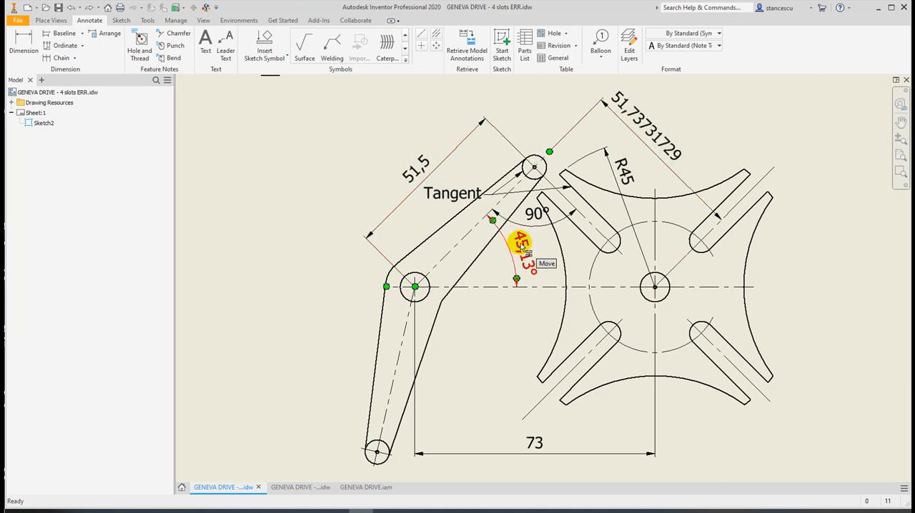
left_click(295, 176)
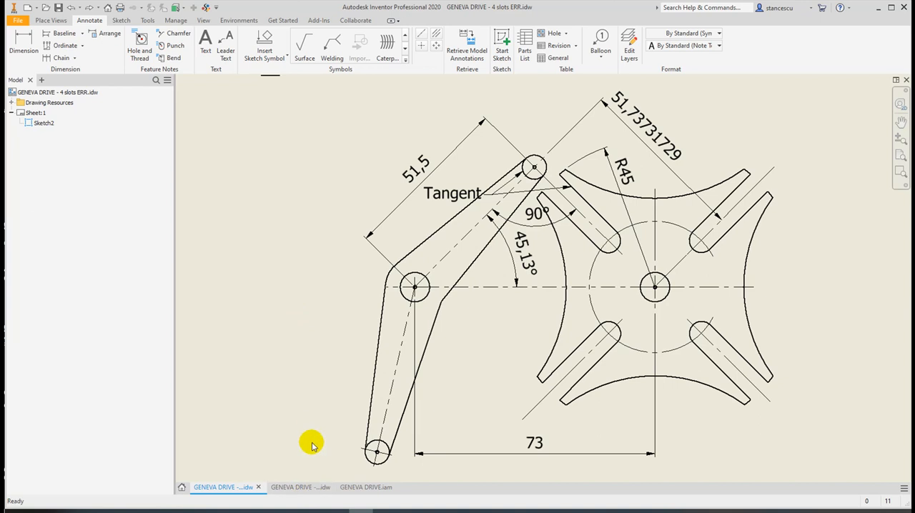
Switch to the GENEVA DRIVE - 4 slots OK.idw drawing and check the lever length and axle distance dimensions
left_click(303, 488)
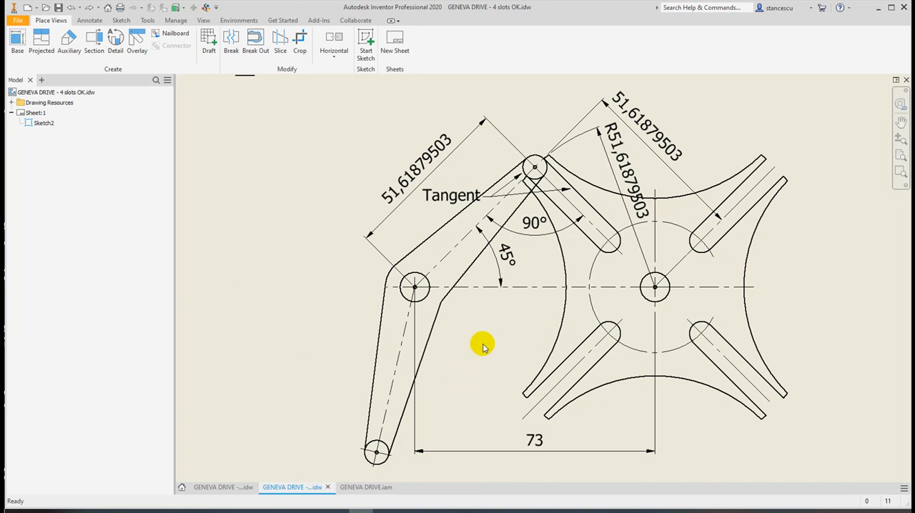
left_click(417, 142)
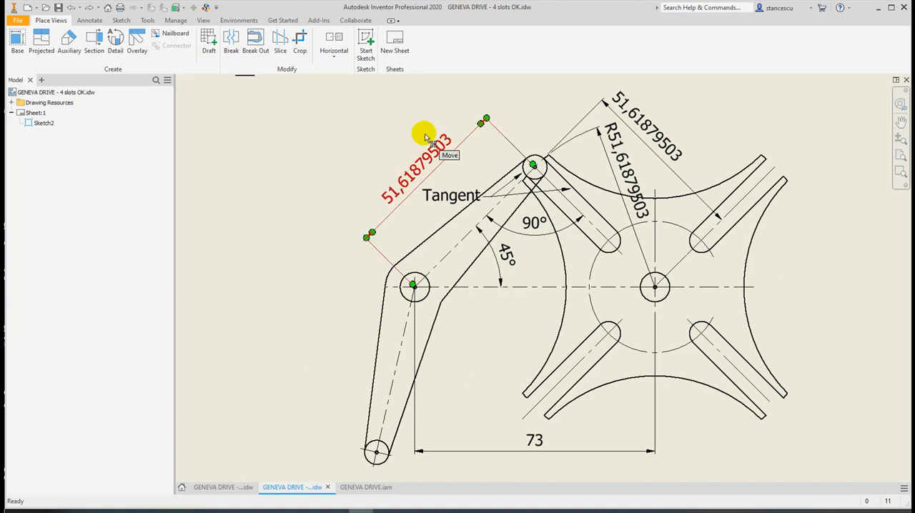
left_click(530, 440)
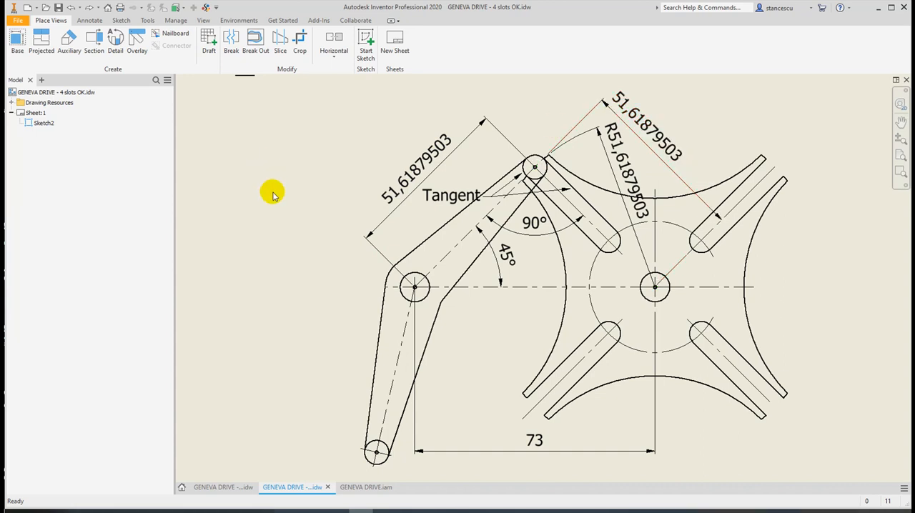
Switch to Calculator and compute the lever length as the sine of 45 degrees multiplied by 73
key("alt+Tab")
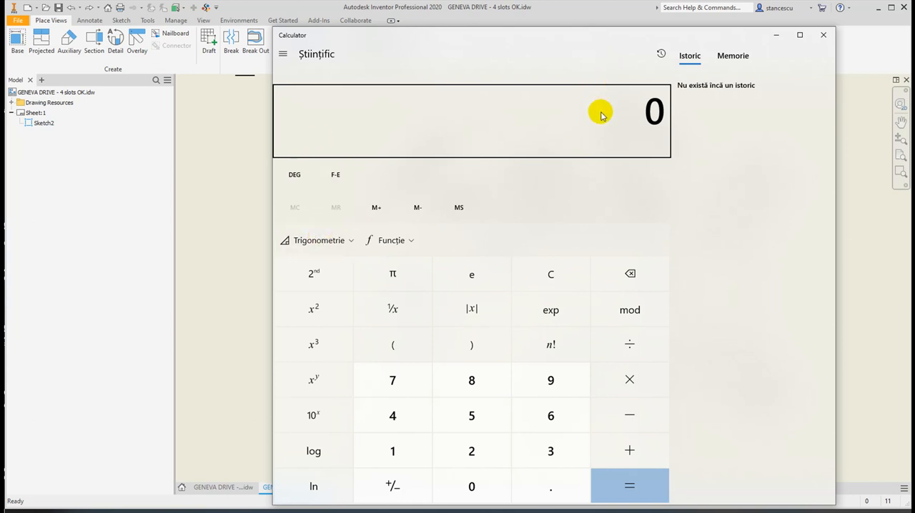
type("45")
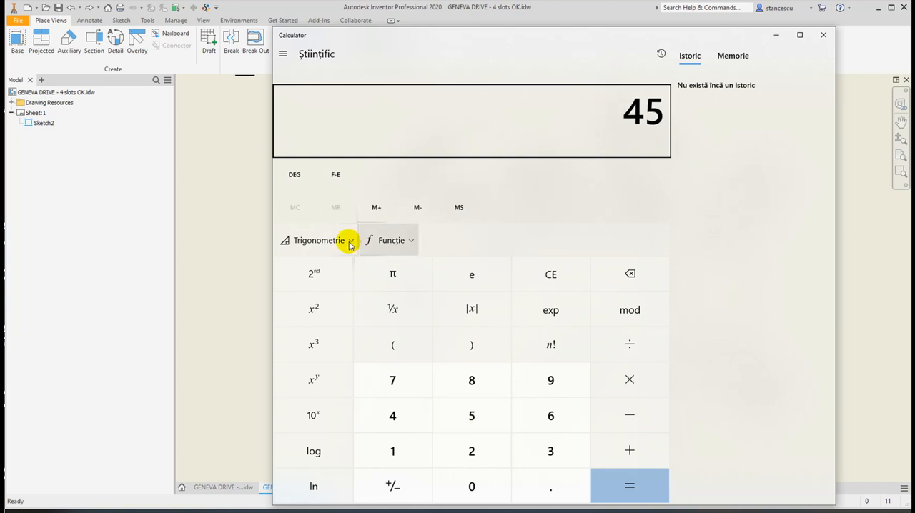
left_click(320, 243)
left_click(367, 286)
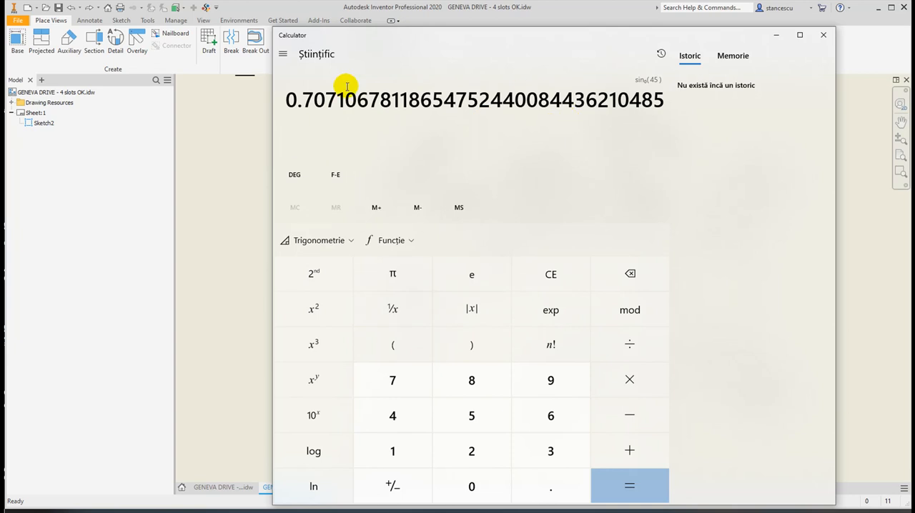
left_click(628, 381)
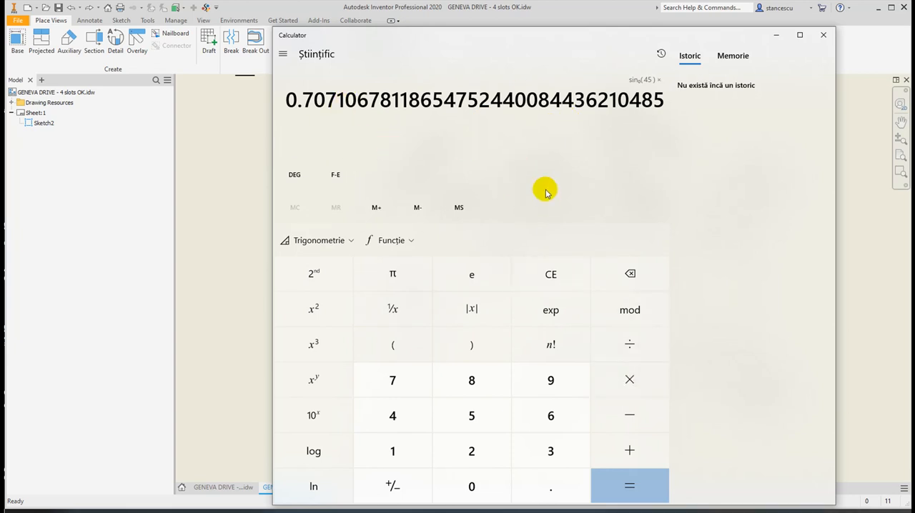
type("73")
key("Return")
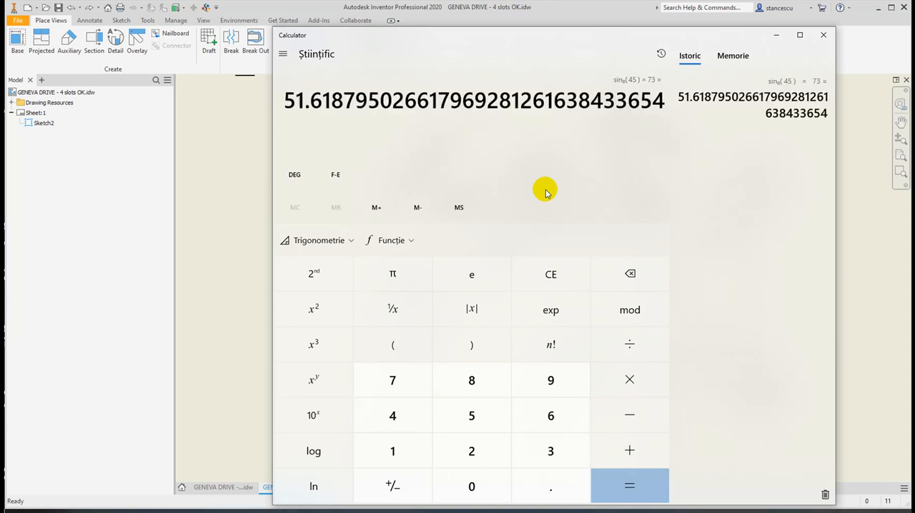
Compare the calculated value with the lever length dimension in the drawing and close Calculator
left_click_drag(593, 44, 602, 255)
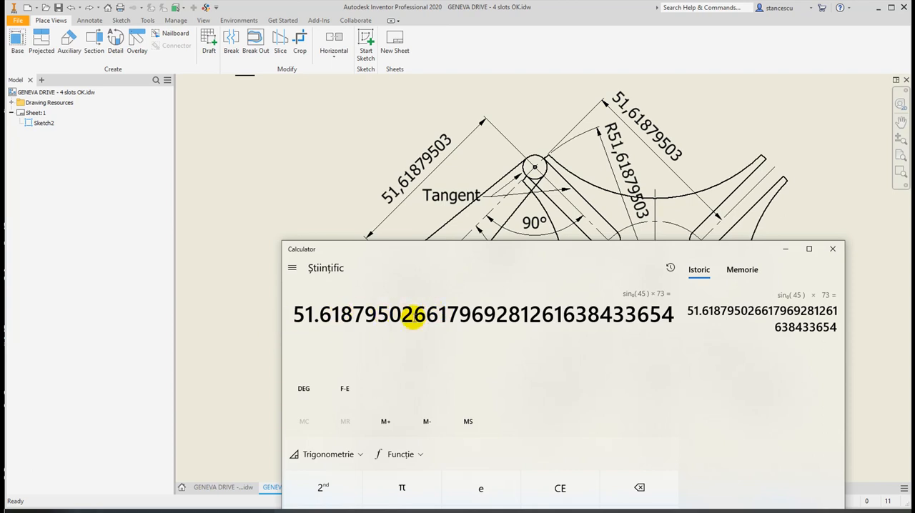
left_click_drag(293, 316, 427, 316)
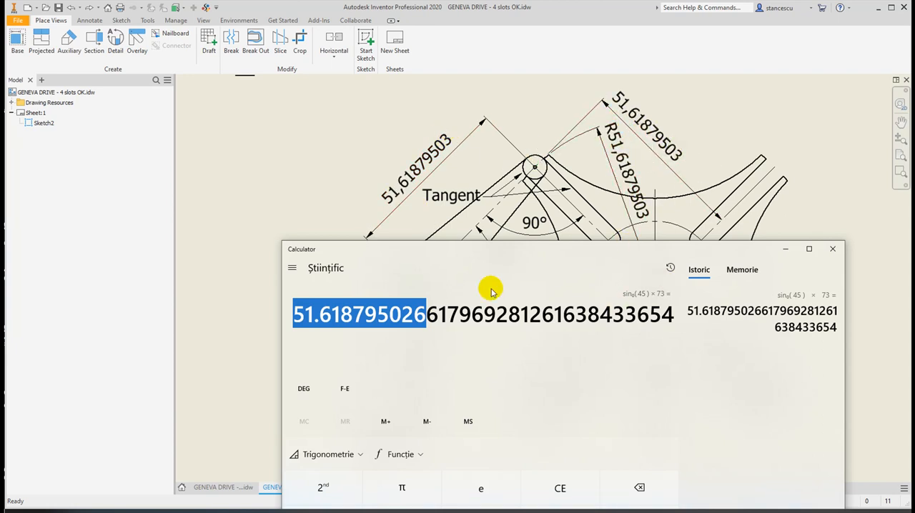
left_click(832, 251)
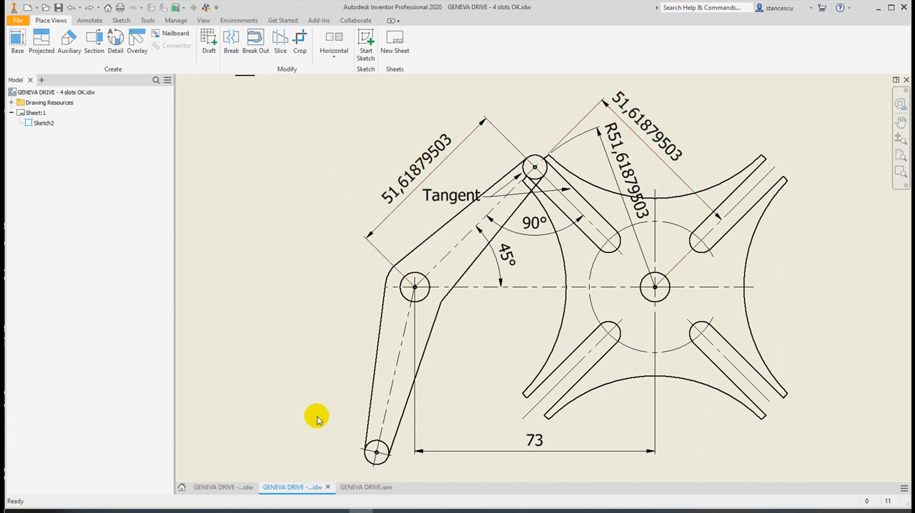
In the GENEVA DRIVE.iam assembly, remove MALTA CROSS:1, ROLLER:1 and ROLLER:2 from the contact set
left_click(365, 487)
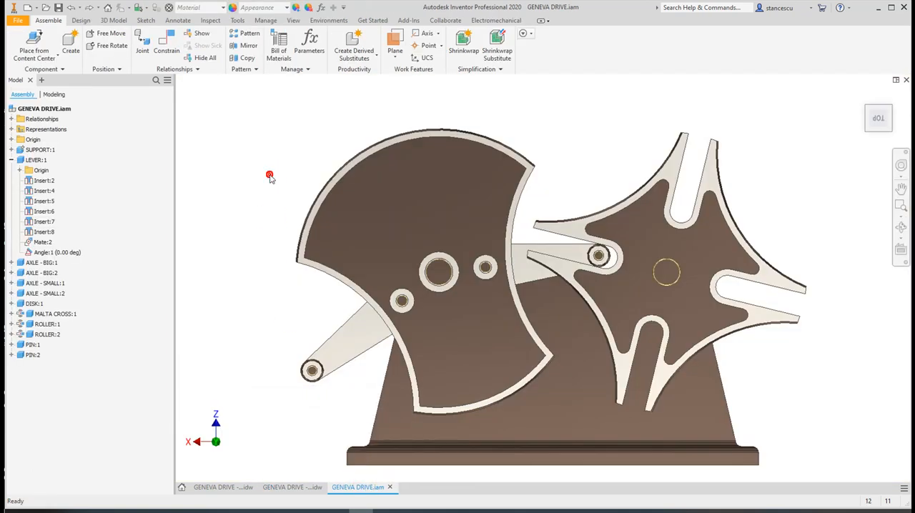
left_click(44, 317)
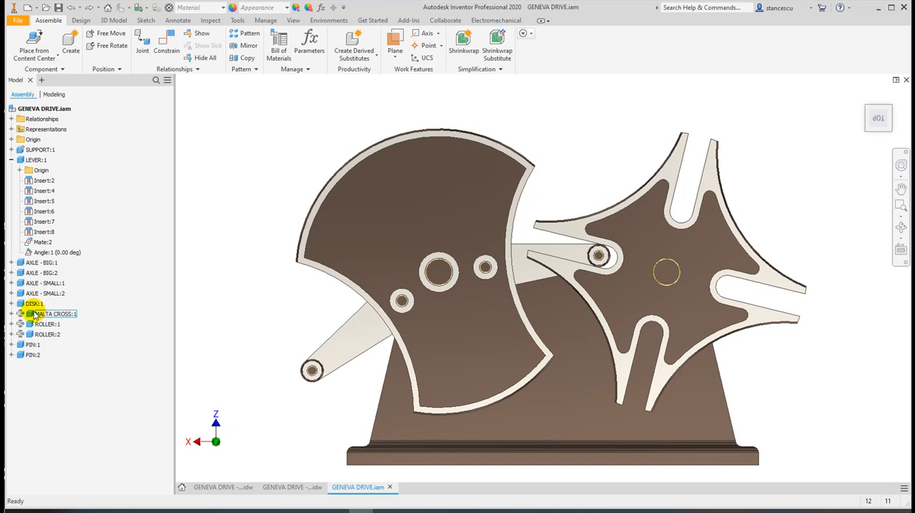
left_click(32, 334, "shift")
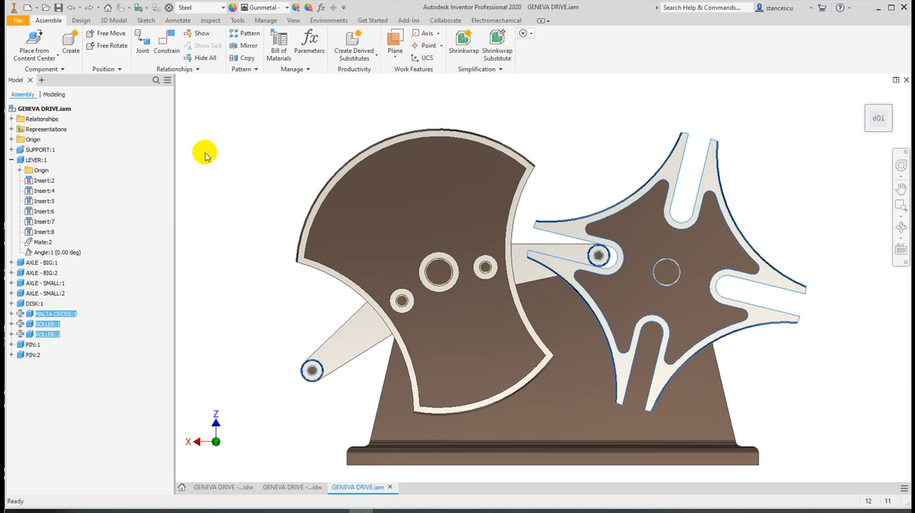
right_click(30, 317)
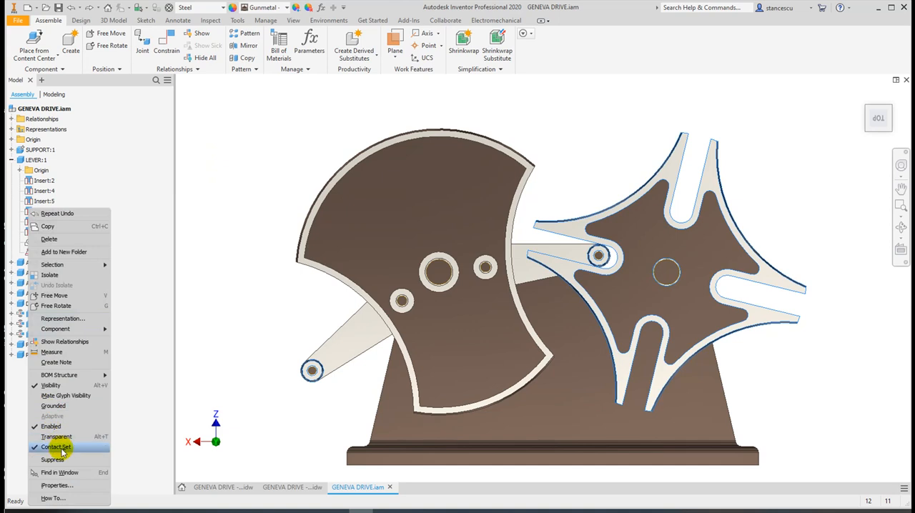
left_click(60, 447)
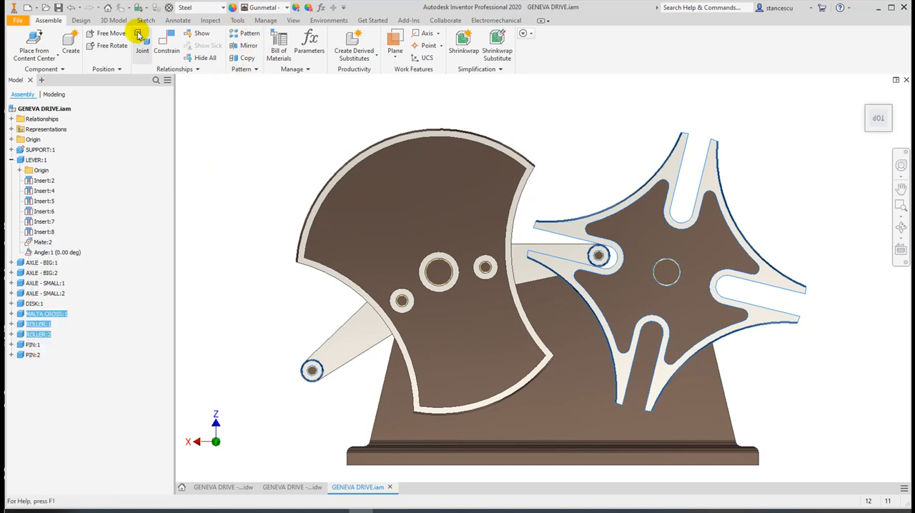
Deactivate the contact solver and clear the component selection
left_click(215, 21)
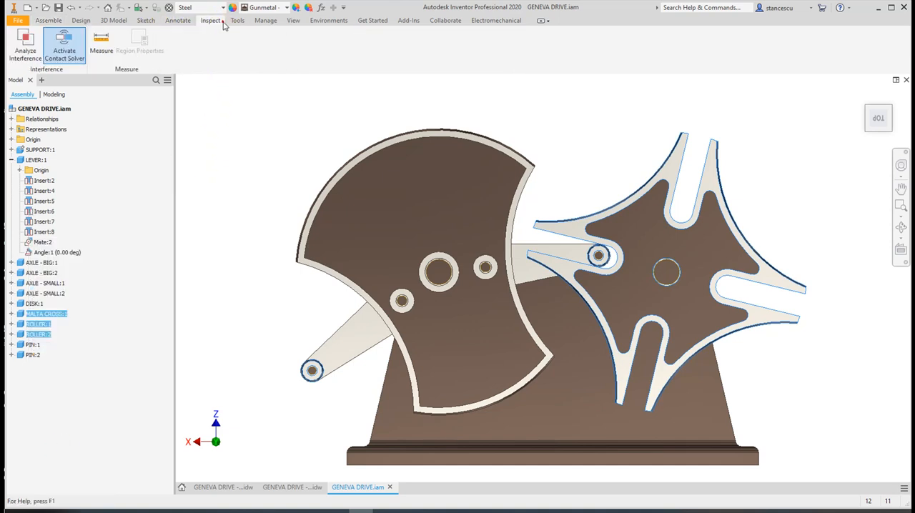
left_click(65, 47)
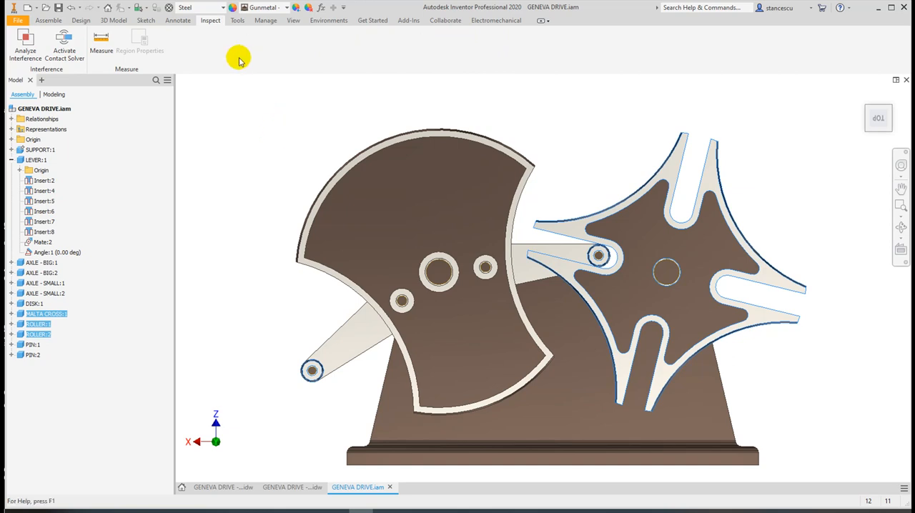
left_click(60, 21)
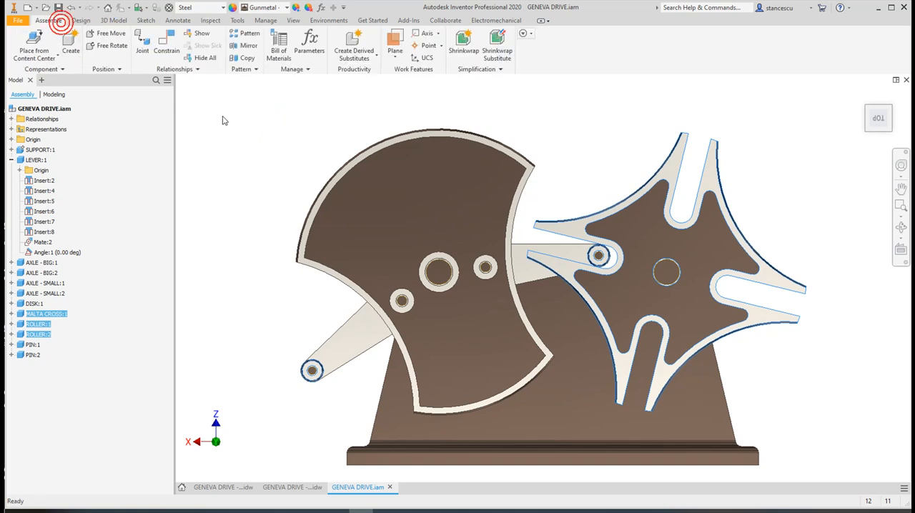
key("Escape")
Edit Sketch1 of the lever's Extrusion1 in place and set the 51.5 mm arm length to 73*sin(45)
double_click(519, 268)
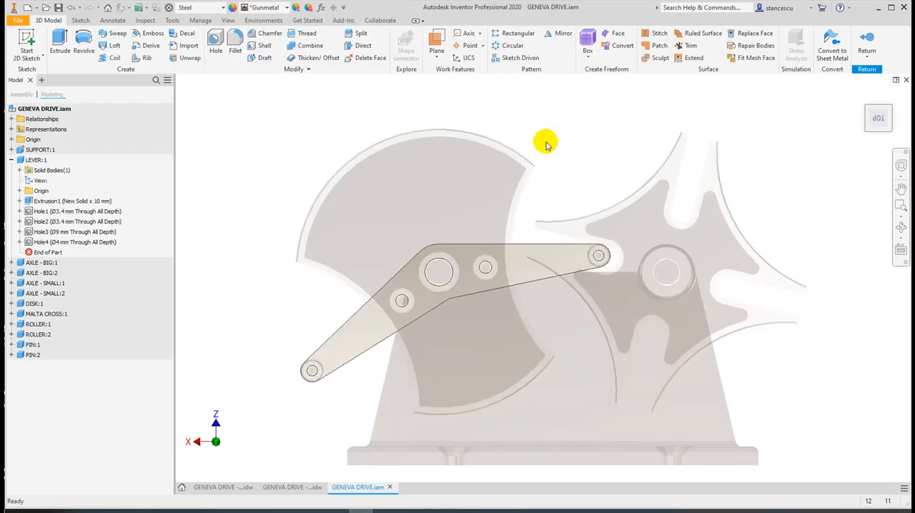
left_click(20, 201)
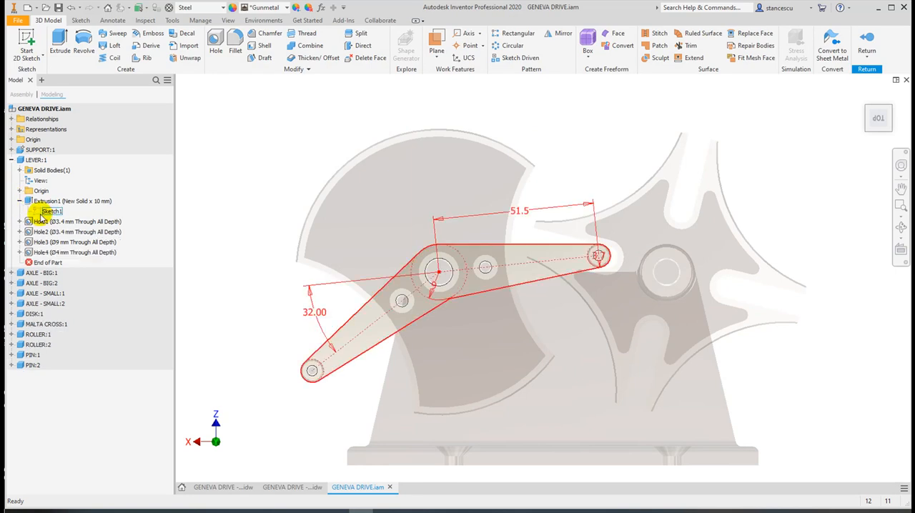
double_click(42, 213)
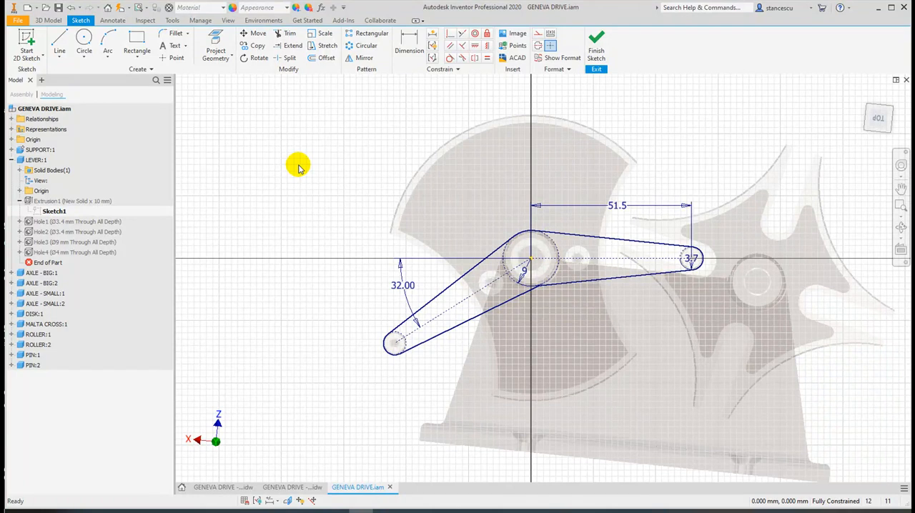
double_click(612, 208)
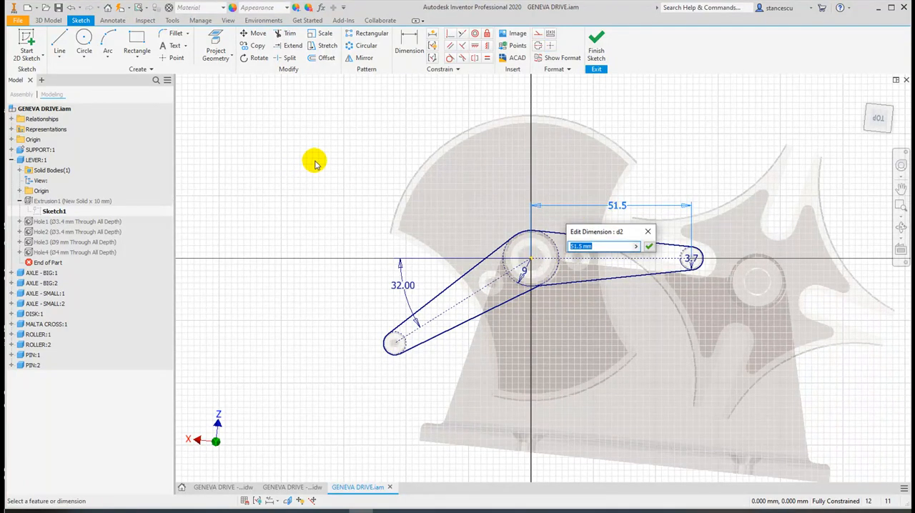
type("73*sin(45")
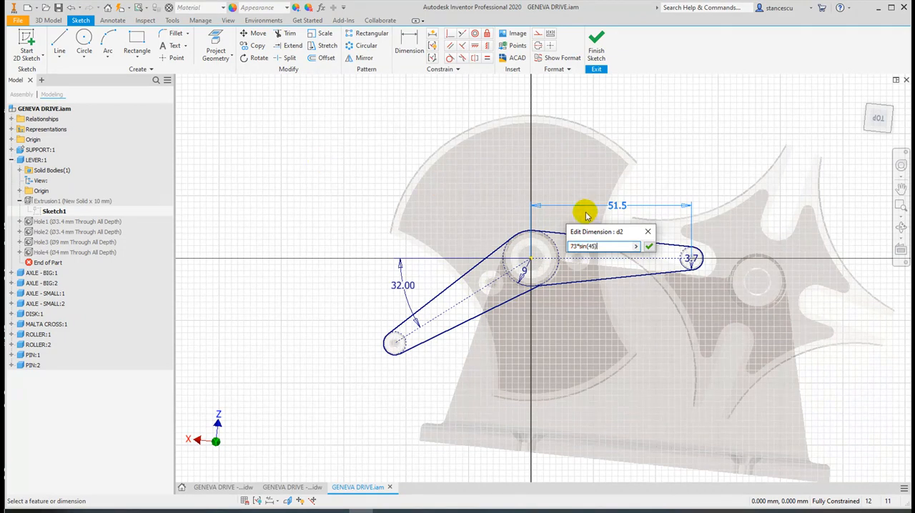
left_click(649, 247)
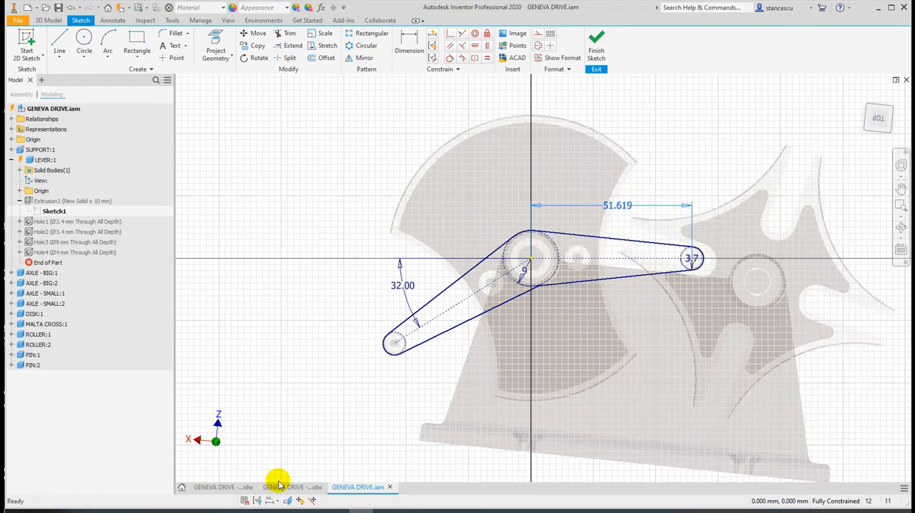
Display the lever sketch dimensions as precise values and then as expressions, and return to the assembly
left_click(270, 501)
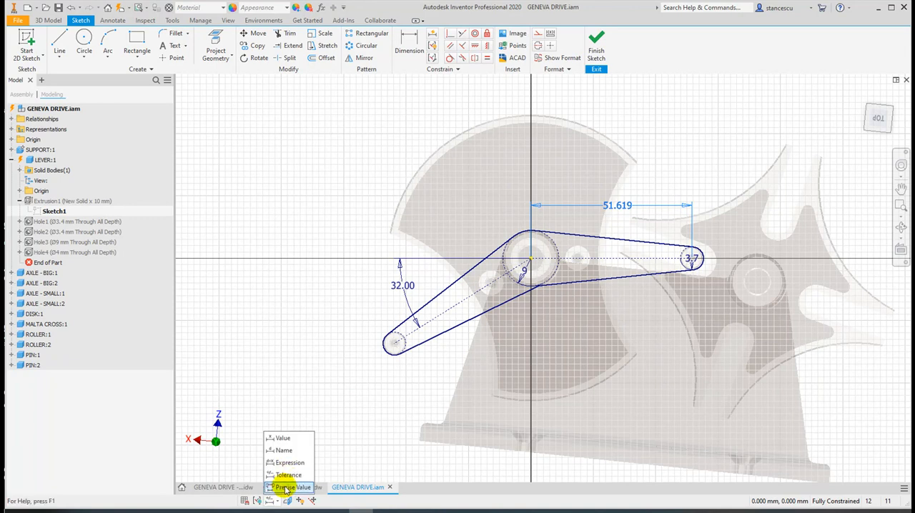
left_click(288, 487)
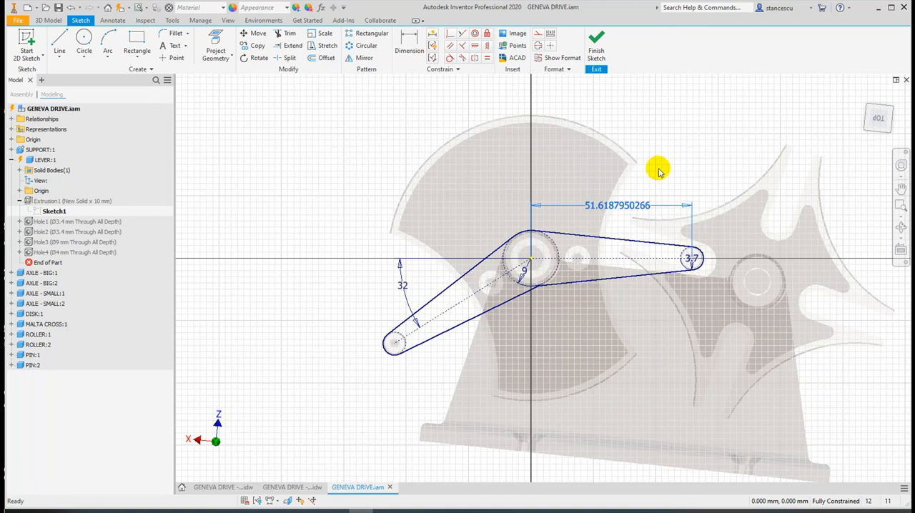
left_click(269, 505)
left_click(281, 460)
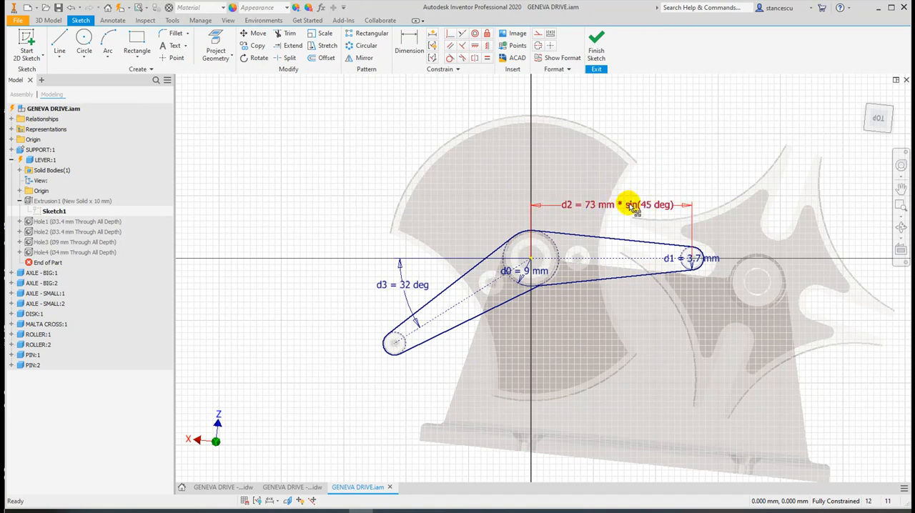
left_click(595, 50)
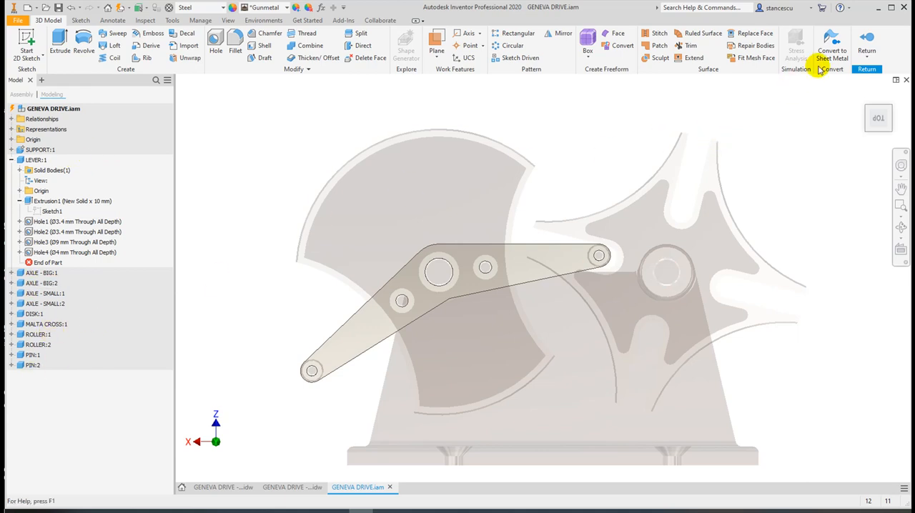
left_click(865, 43)
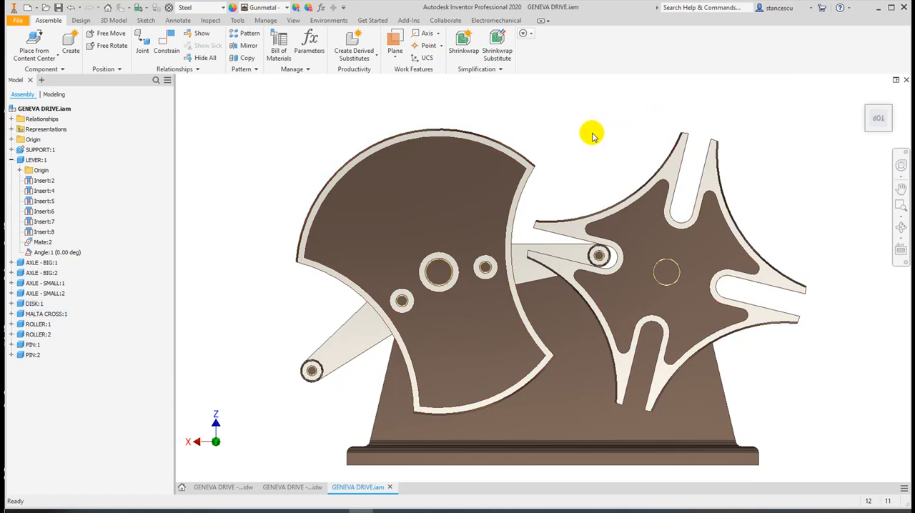
Edit Sketch1 of the Malta cross's Extrusion1, set the circle diameter to 2*73*sin(45) and finish the sketch
double_click(643, 223)
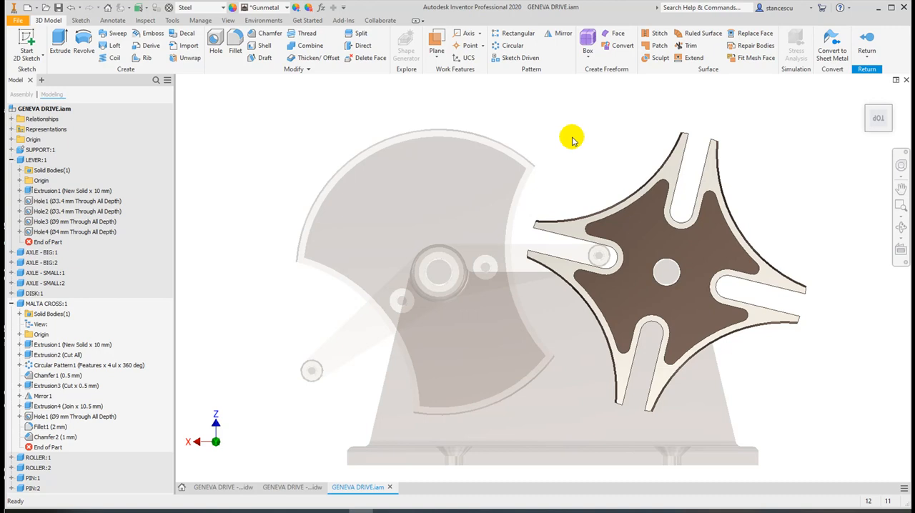
left_click(20, 345)
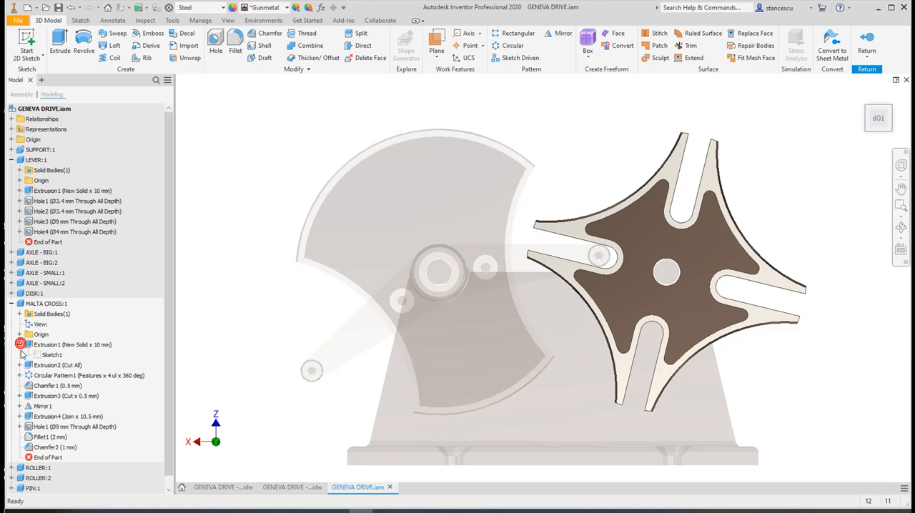
double_click(47, 355)
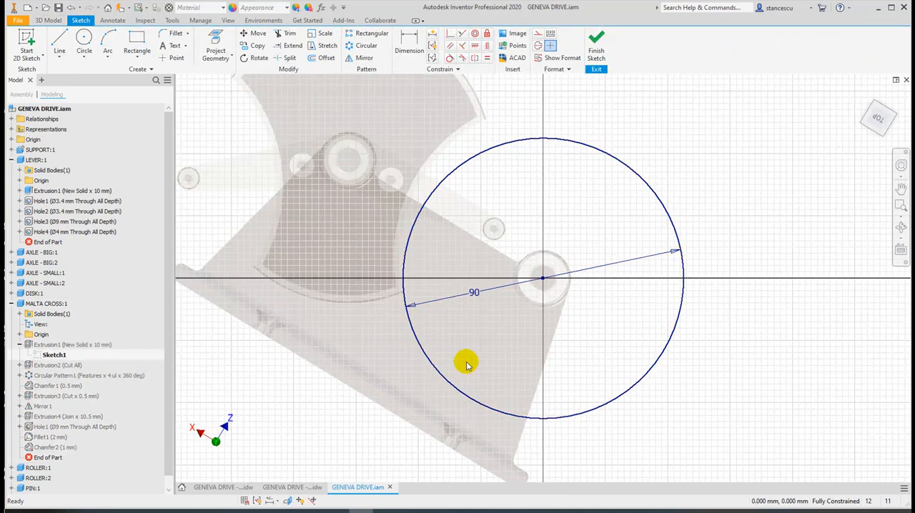
double_click(474, 296)
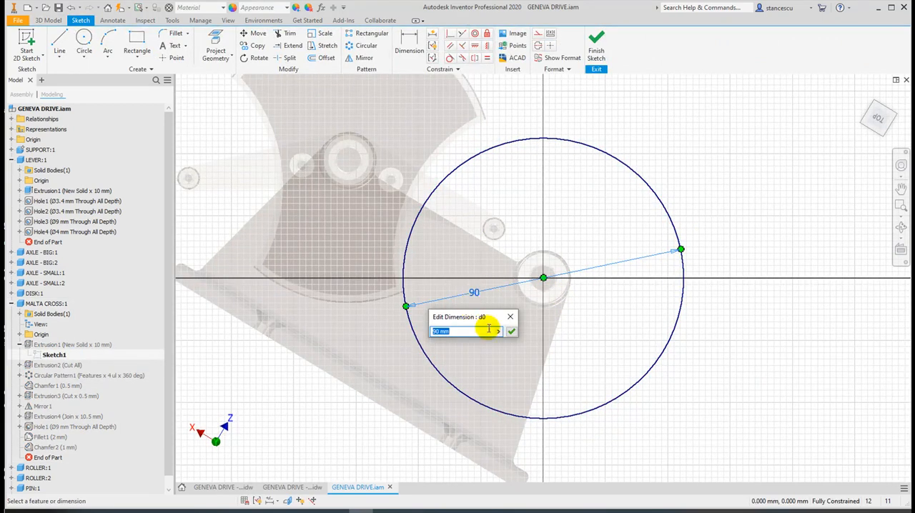
type("2")
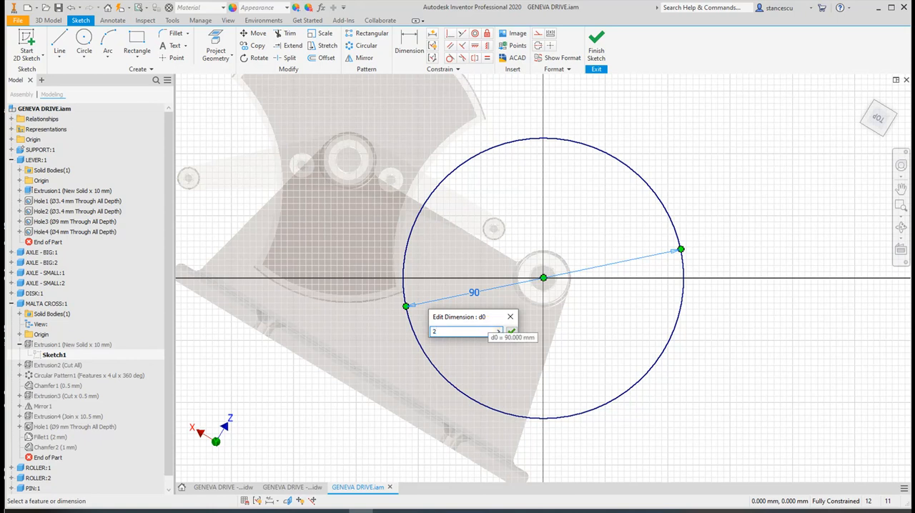
type("*73*sin(45")
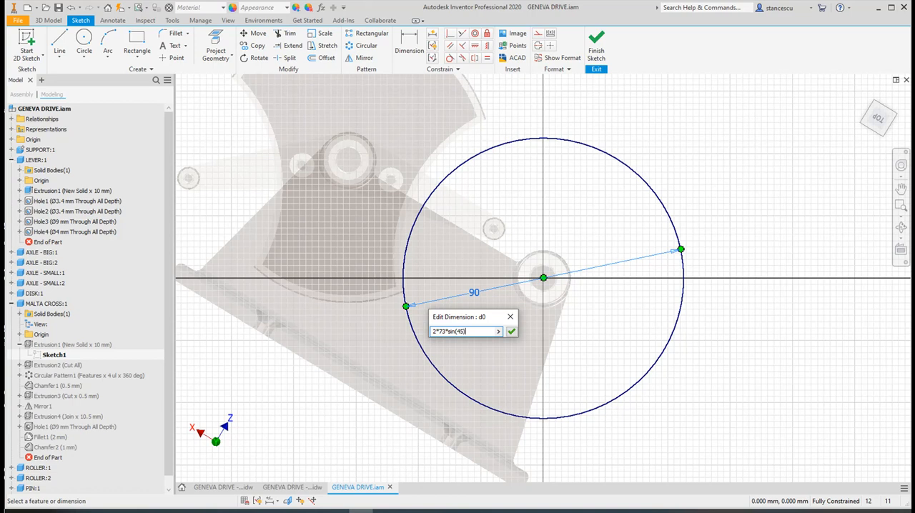
left_click(512, 332)
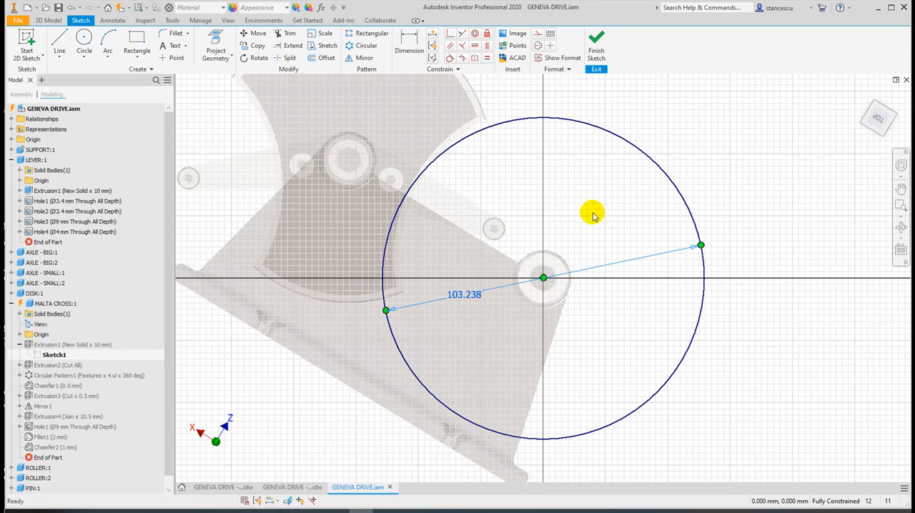
left_click(598, 48)
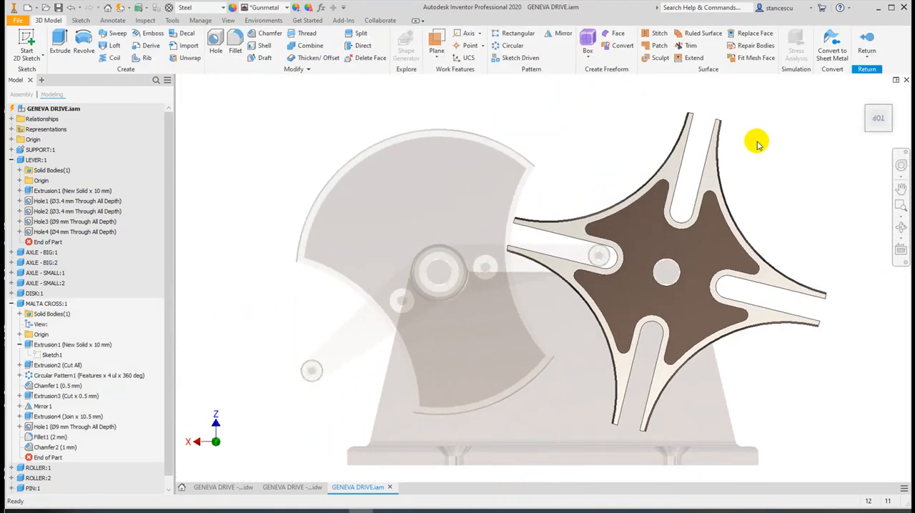
Return to the assembly and suppress the lever's Angle:1 constraint so the mechanism can rotate freely
left_click(867, 37)
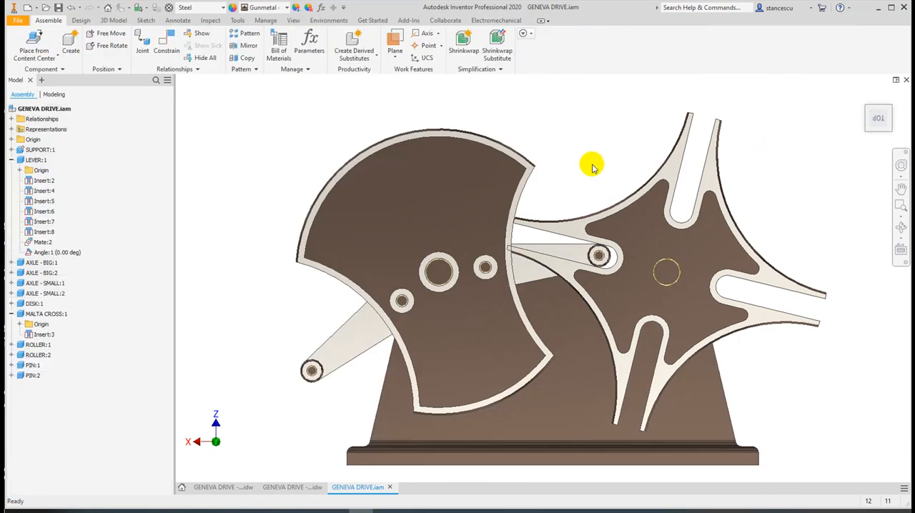
left_click_drag(479, 179, 526, 176)
left_click(42, 253)
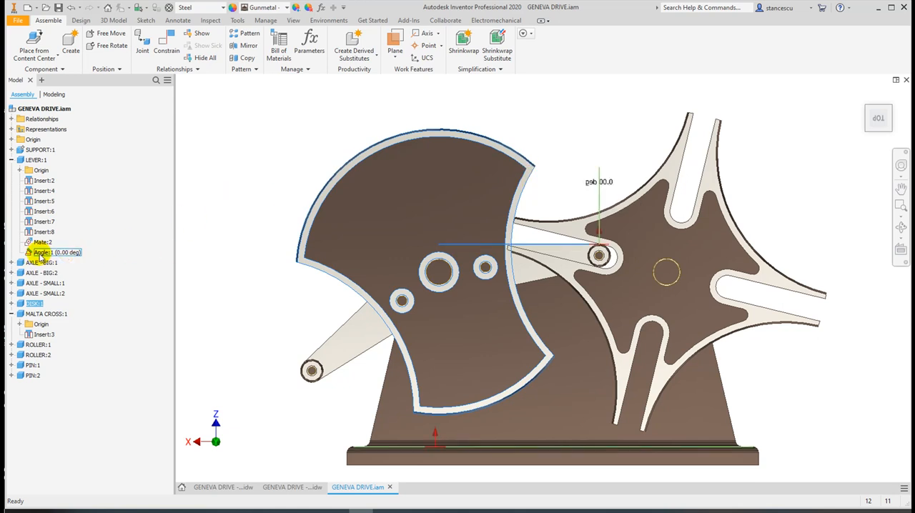
right_click(30, 254)
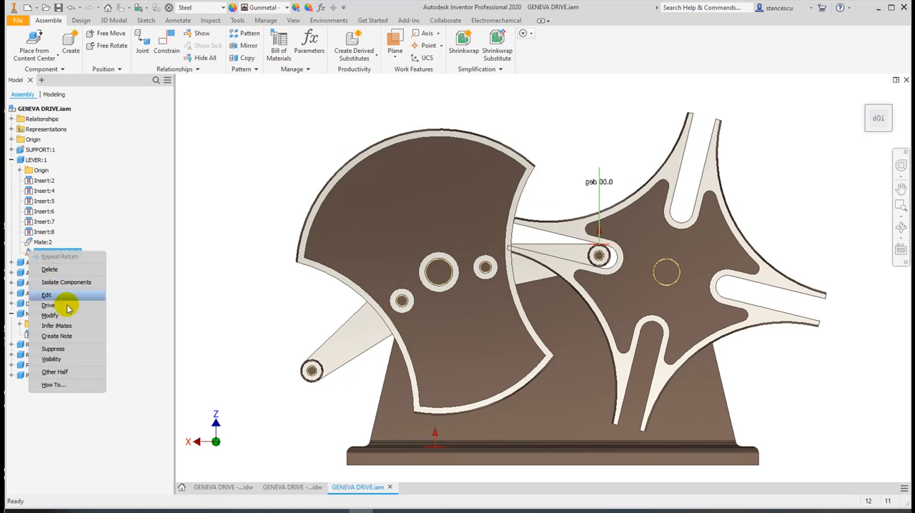
left_click(59, 350)
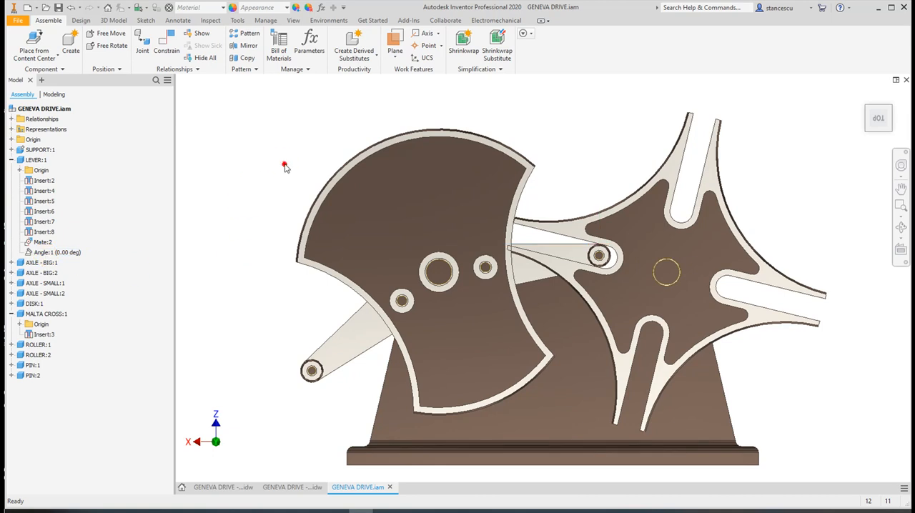
Rotate the disk and the Malta cross by hand to check how the lever's roller enters the slot
left_click_drag(471, 168, 418, 154)
mouse_move(596, 234)
left_mouse_down()
mouse_move(597, 242)
mouse_move(593, 233)
left_mouse_up()
left_click_drag(382, 212, 439, 204)
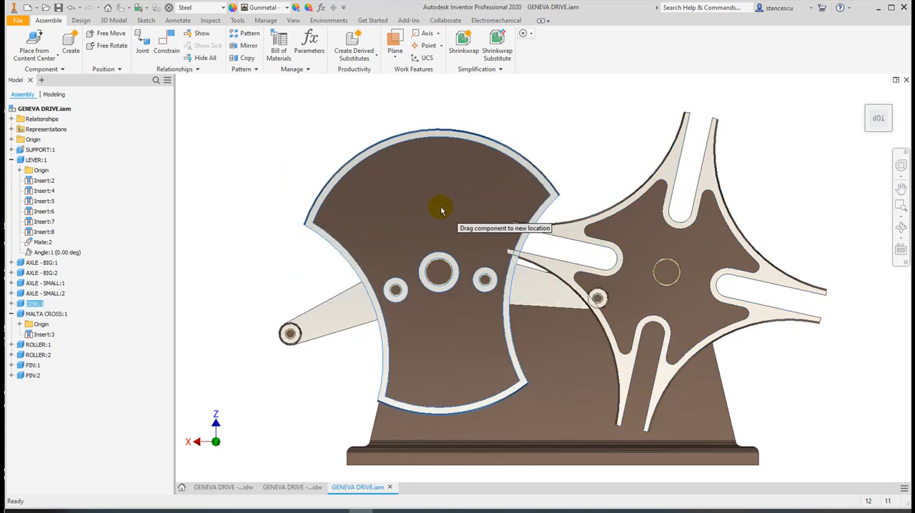
left_click_drag(615, 230, 576, 218)
mouse_move(464, 195)
left_mouse_down()
mouse_move(431, 191)
mouse_move(457, 205)
left_mouse_up()
left_click(597, 253)
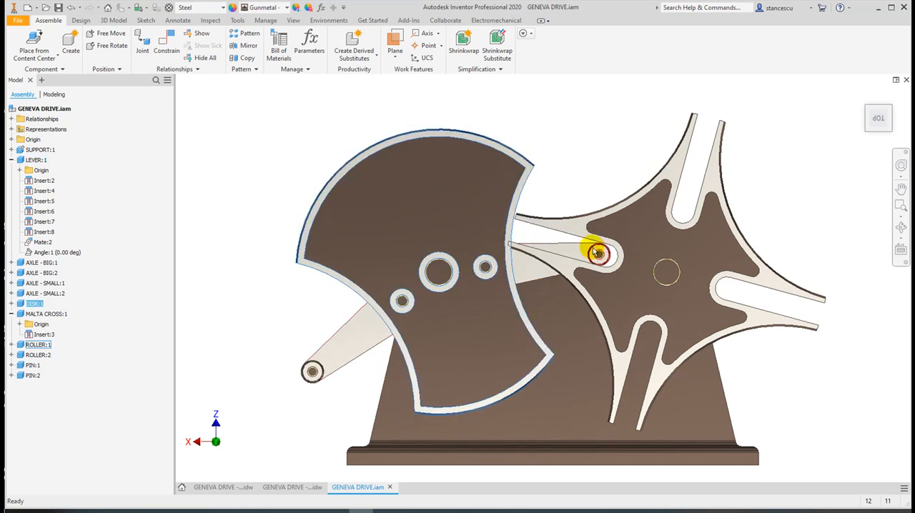
left_click(613, 235)
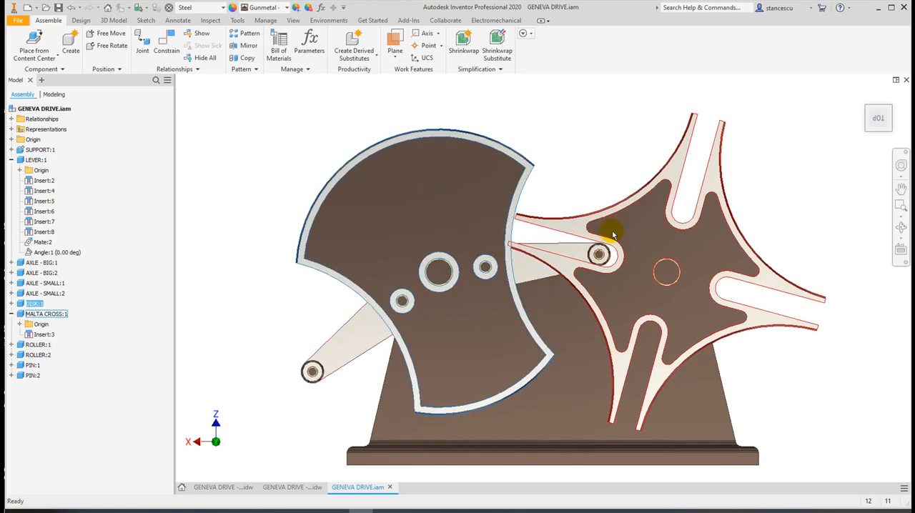
Turn the lever and the Malta cross slightly and examine the clearance between the disk's concave edge and the slot tips
left_click_drag(530, 273, 531, 279)
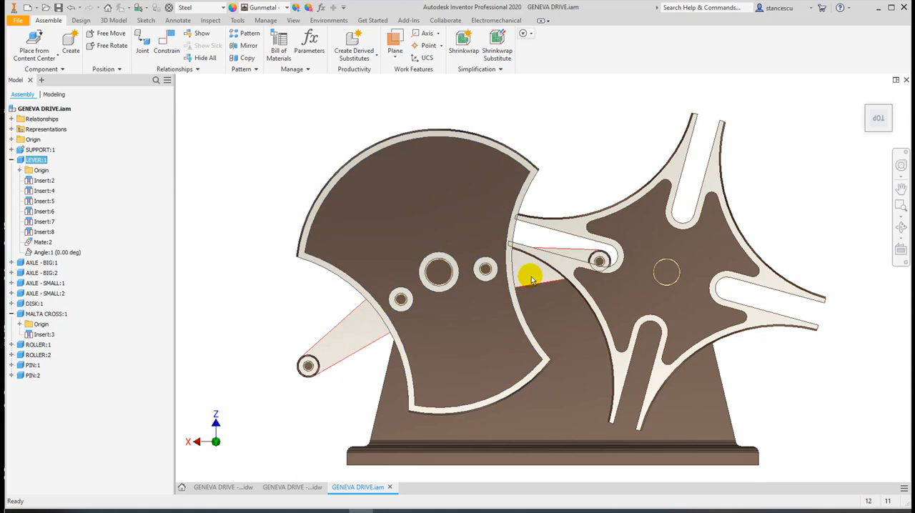
left_click_drag(591, 233, 572, 240)
left_click(486, 226)
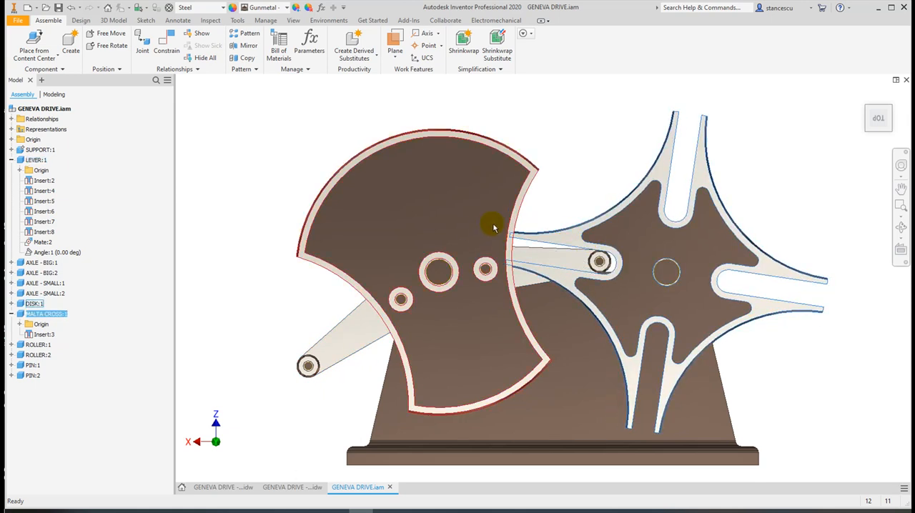
scroll(512, 242, "up", 5)
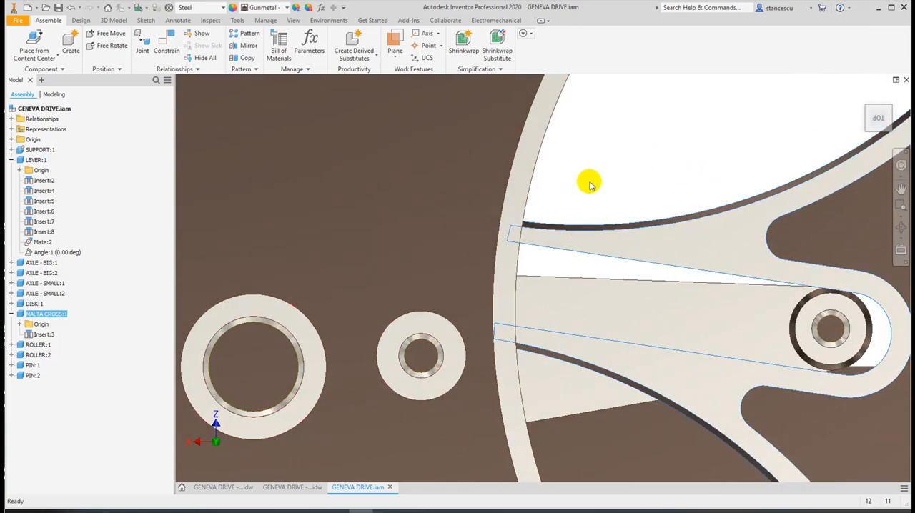
scroll(599, 192, "down", 5)
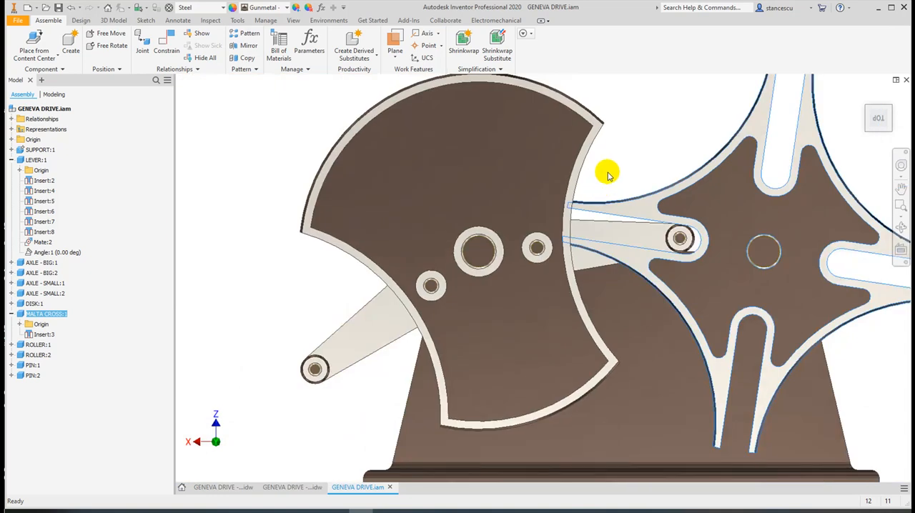
middle_click_drag(482, 167, 483, 184)
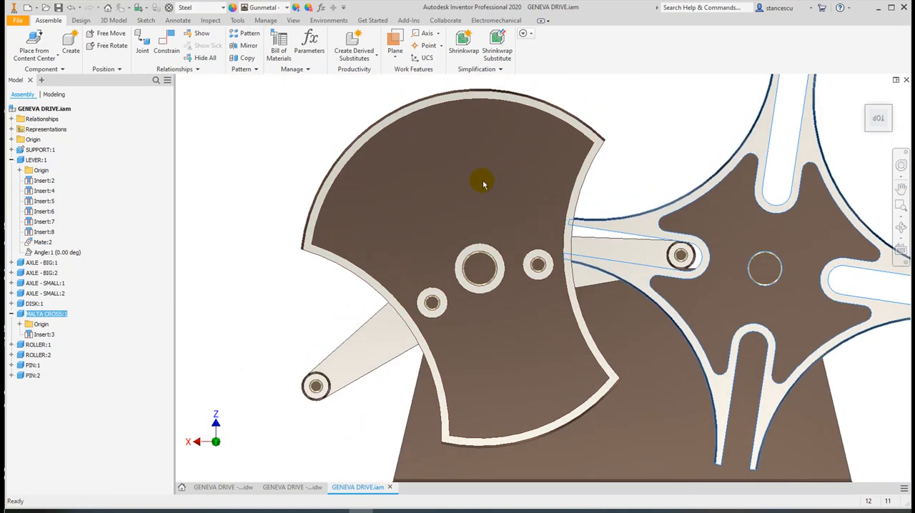
Edit Sketch1 of the disk's Extrusion1 in place, set the 49.5 mm arc radius to 52 mm, and return to the assembly
left_click(486, 180)
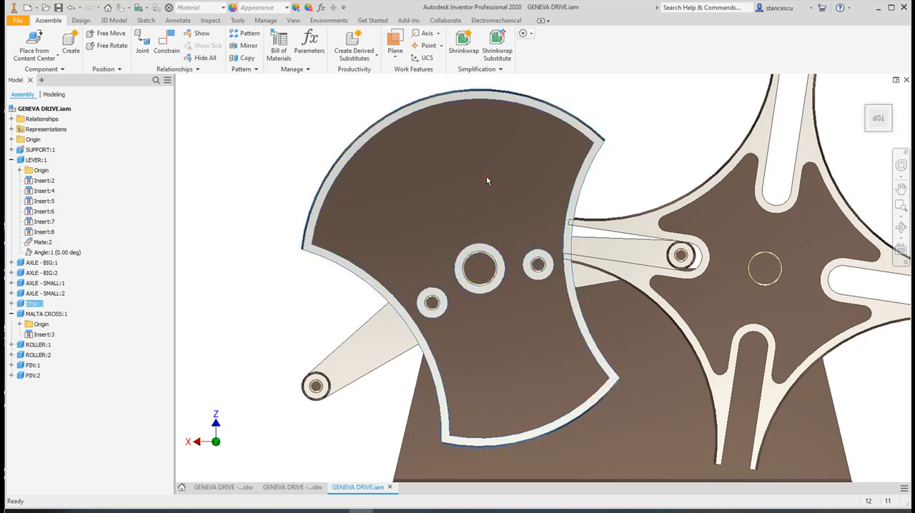
double_click(486, 181)
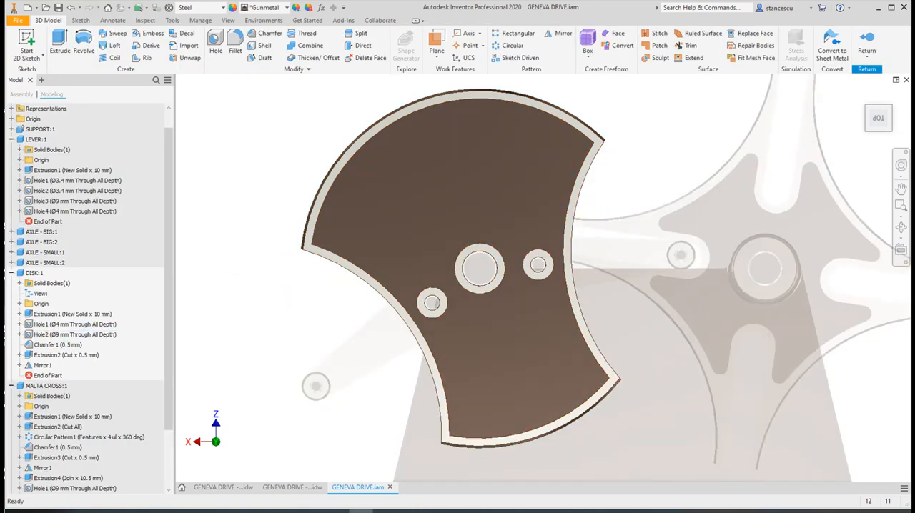
left_click(19, 316)
left_click(36, 325)
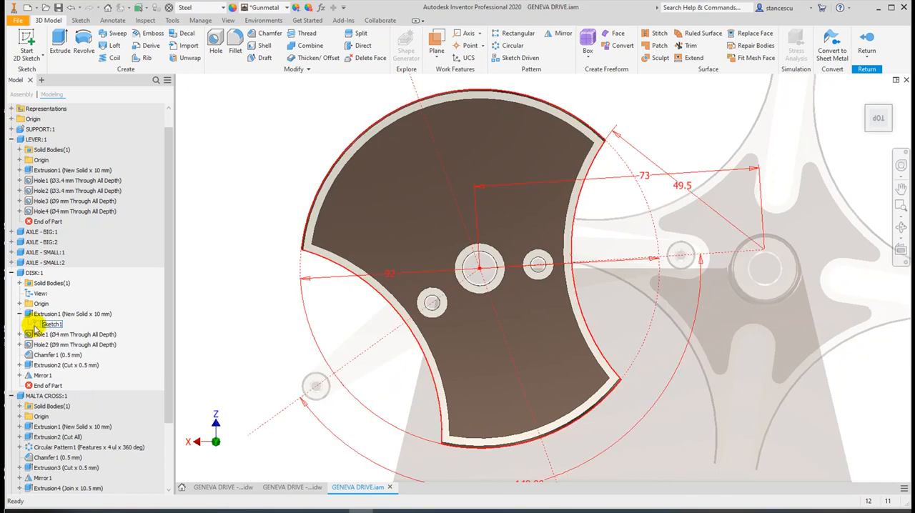
double_click(37, 325)
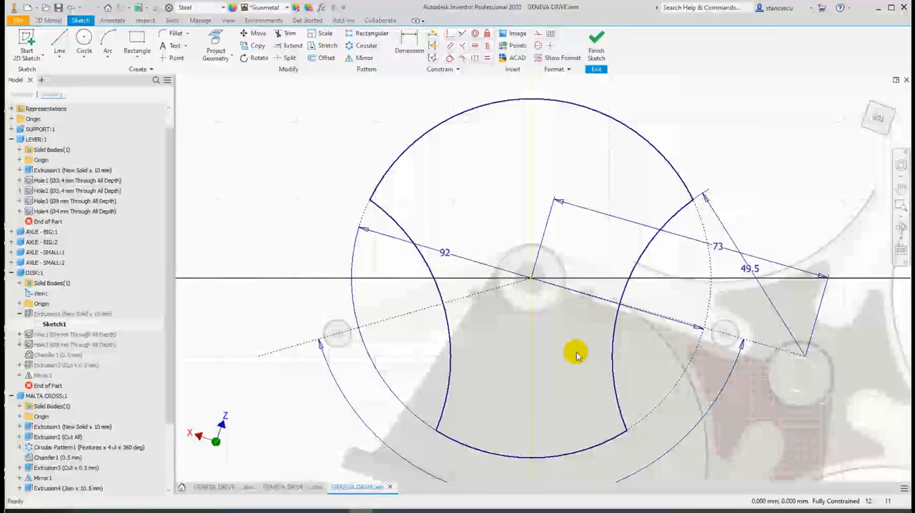
double_click(753, 274)
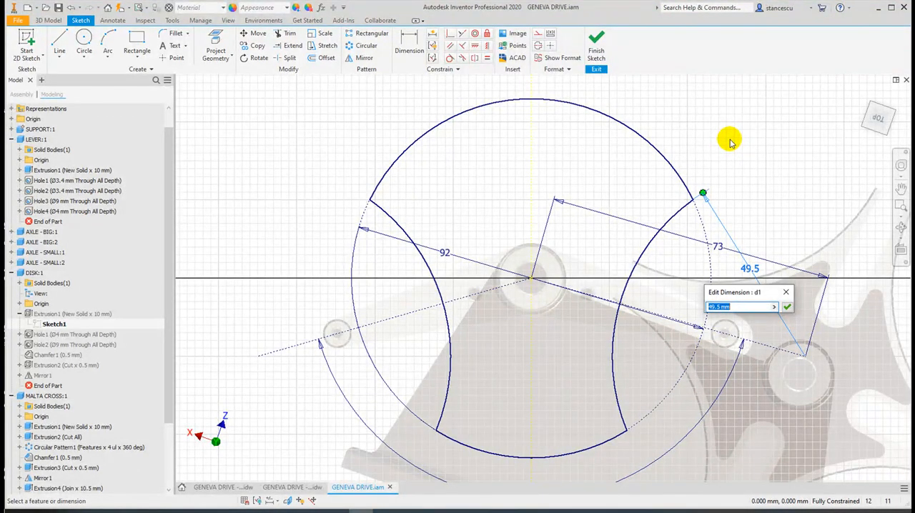
type("52")
left_click(787, 307)
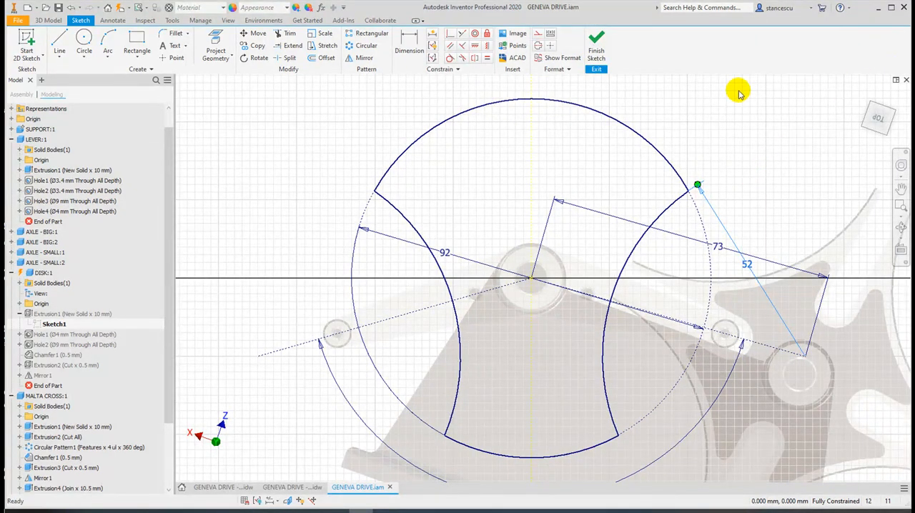
left_click(596, 45)
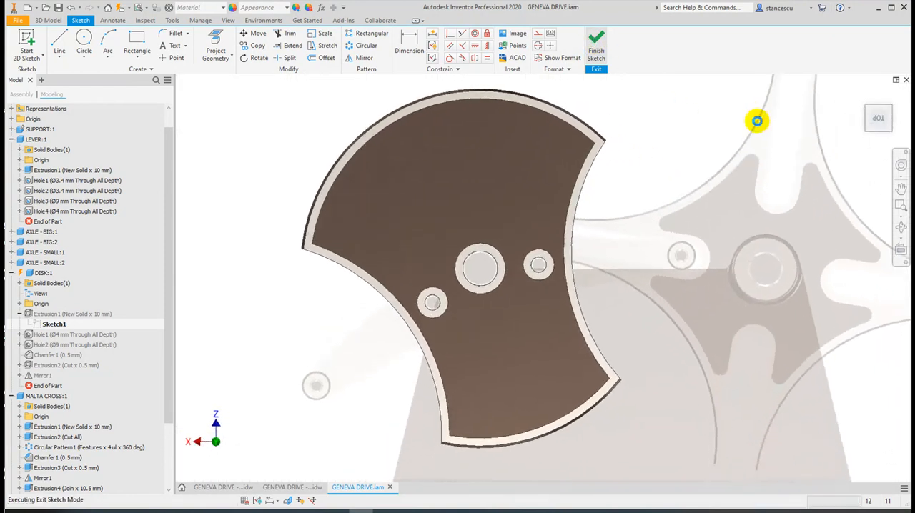
left_click(866, 45)
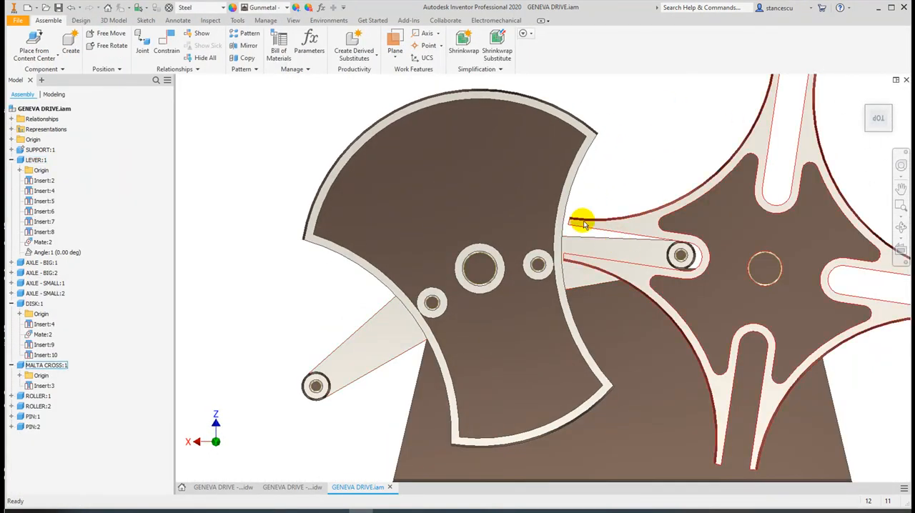
Move the Malta cross and the disk slightly to check the clearance between the slot tips and the modified disk edge
left_click_drag(612, 222, 612, 233)
left_click_drag(541, 296, 543, 303)
scroll(565, 219, "down", 3)
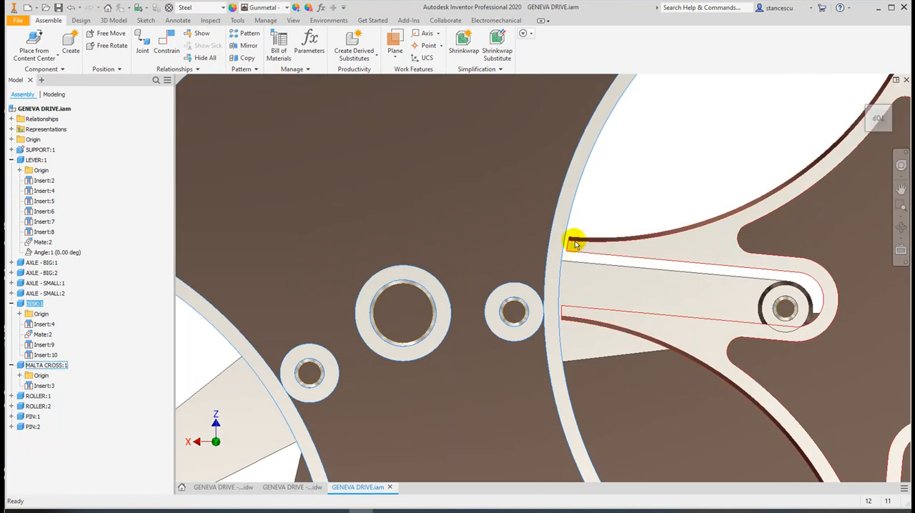
left_click_drag(713, 289, 712, 286)
left_click(760, 141)
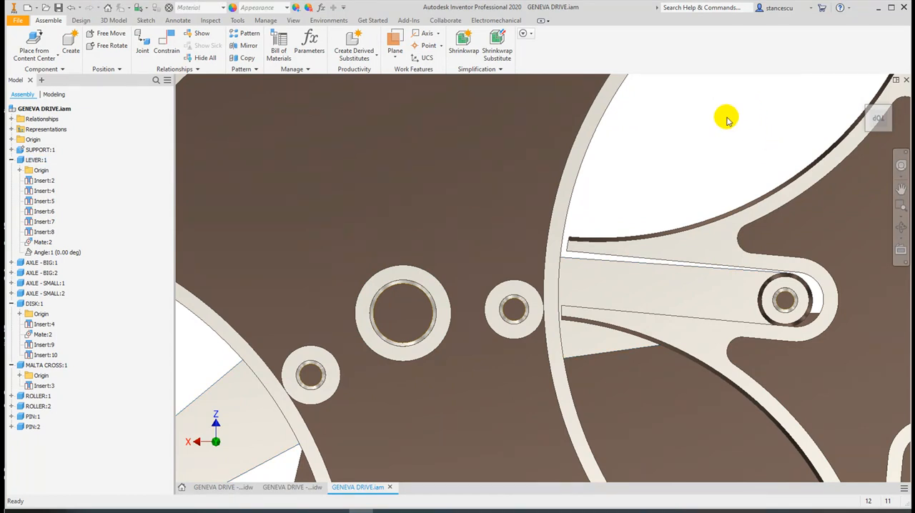
key("Home")
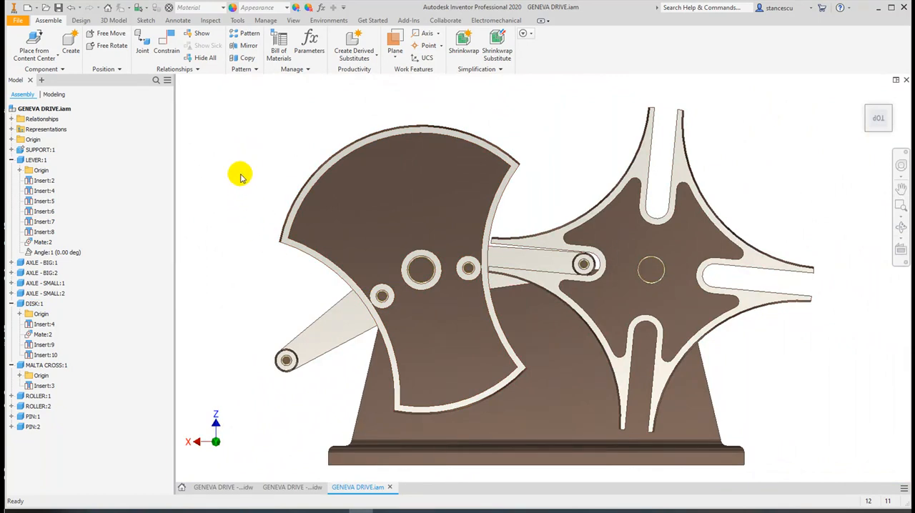
Collapse the disk and Malta cross component nodes and unsuppress the lever's Angle:1 constraint
left_click(11, 305)
left_click(11, 314)
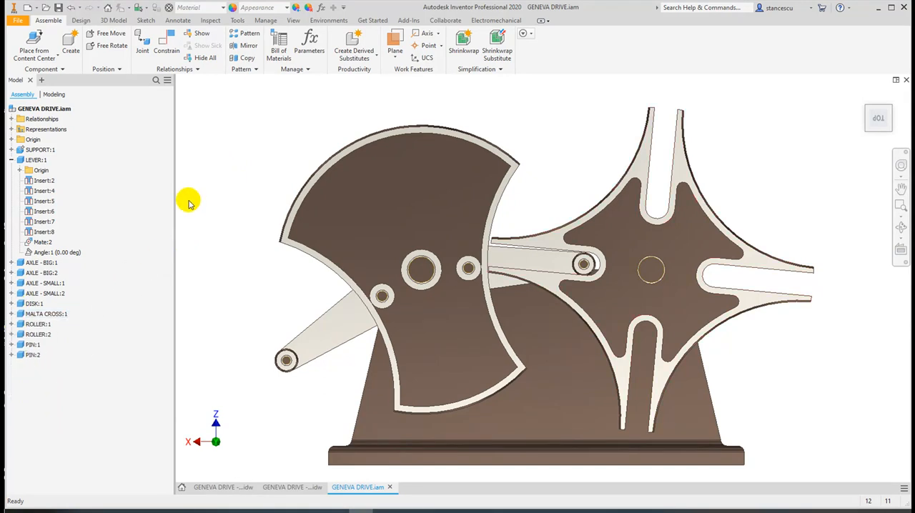
left_click(28, 254)
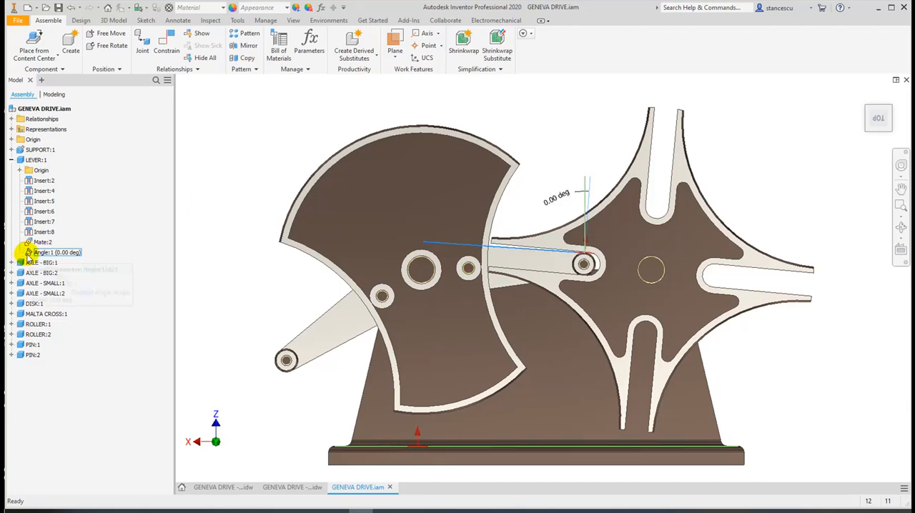
right_click(29, 254)
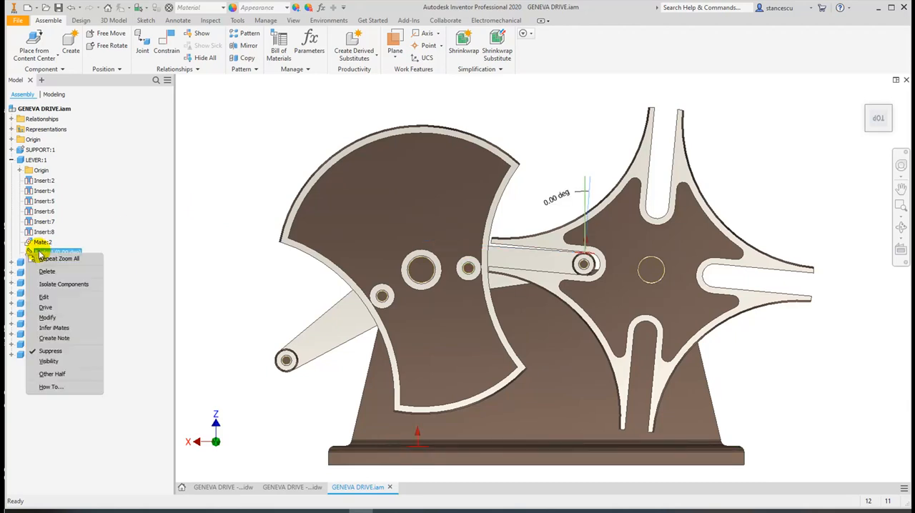
left_click(50, 352)
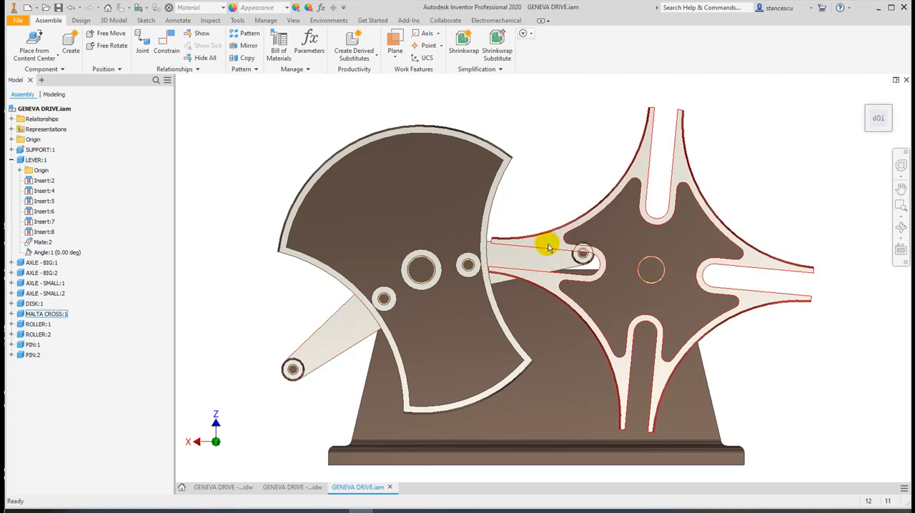
Rotate the Malta cross so that the lever's roller sits inside its slot, and clear the selection
scroll(556, 250, "up", 4)
left_click_drag(551, 231, 553, 203)
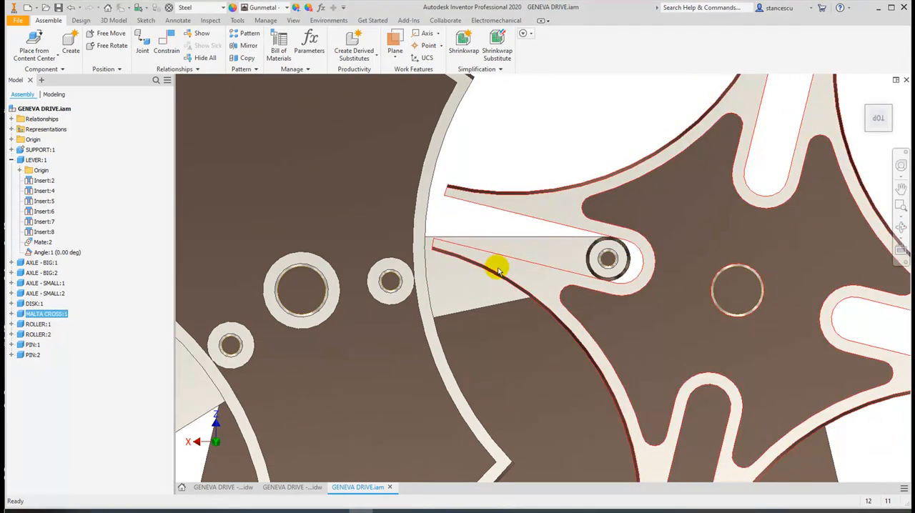
left_click(506, 145)
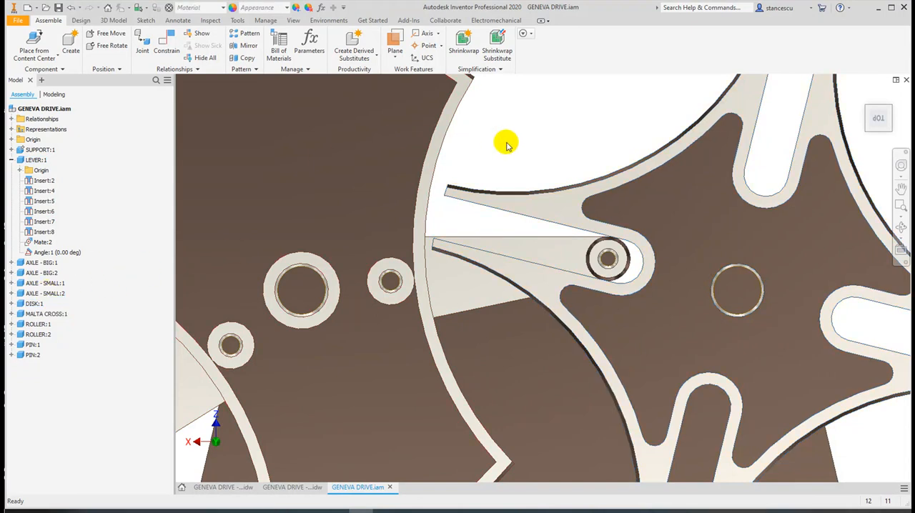
left_click(16, 312)
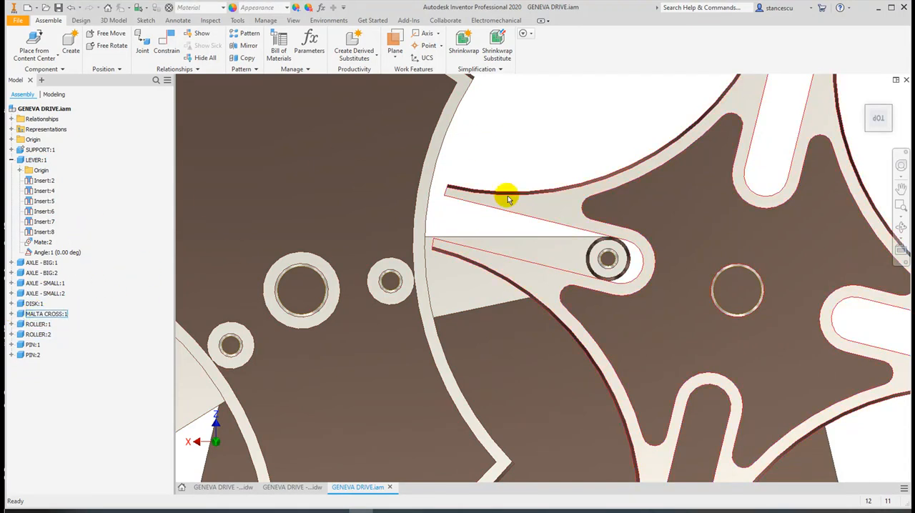
Add the Malta cross and both rollers to the contact set and clear the selection
scroll(540, 263, "down", 3)
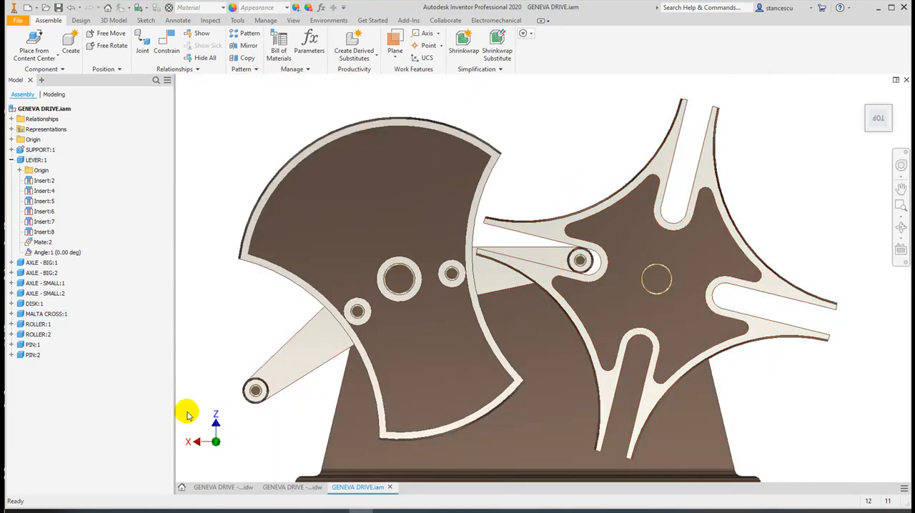
left_click(266, 392)
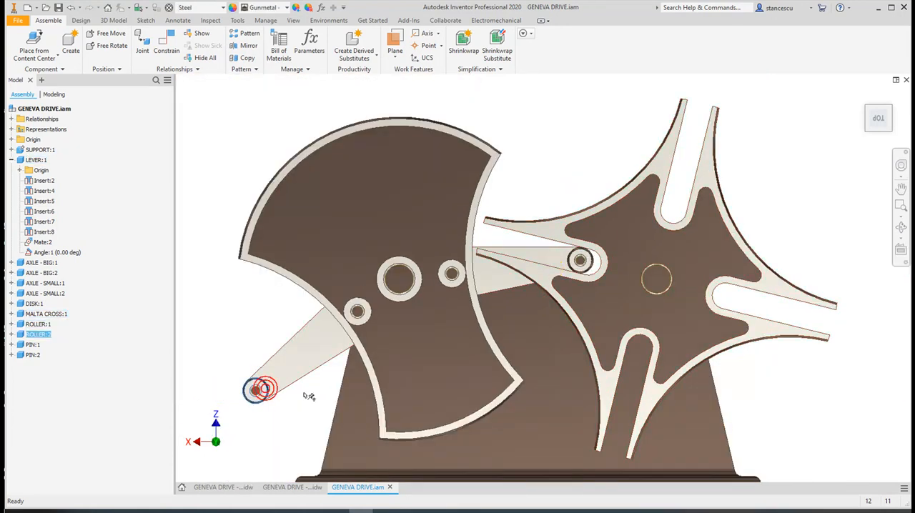
left_click(579, 259, "ctrl")
left_click(619, 221, "ctrl")
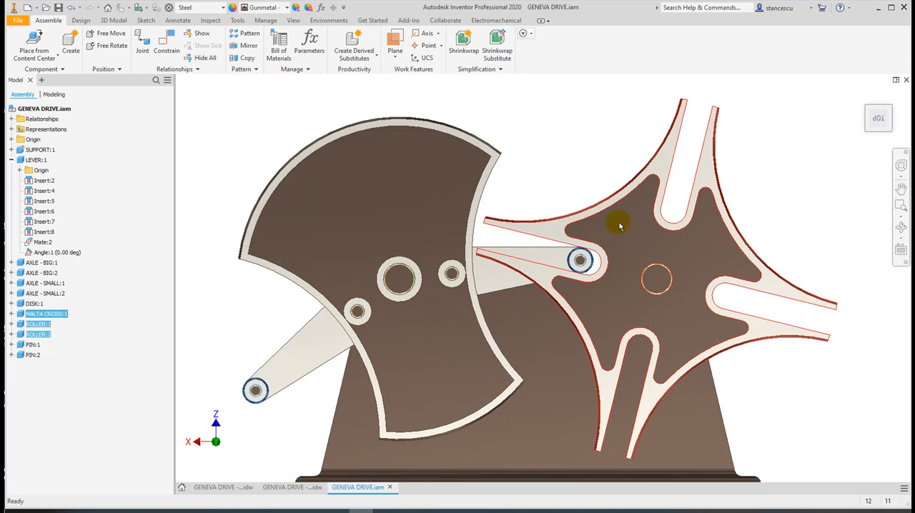
right_click(41, 334)
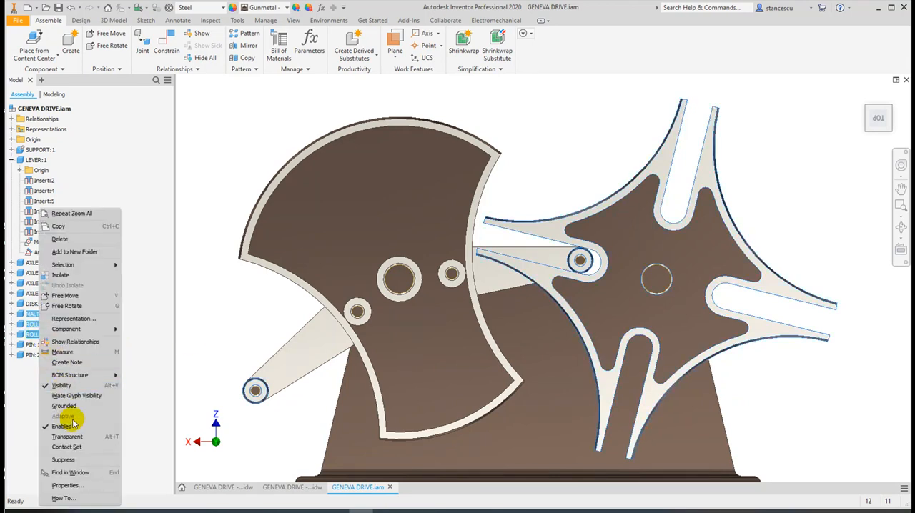
left_click(74, 447)
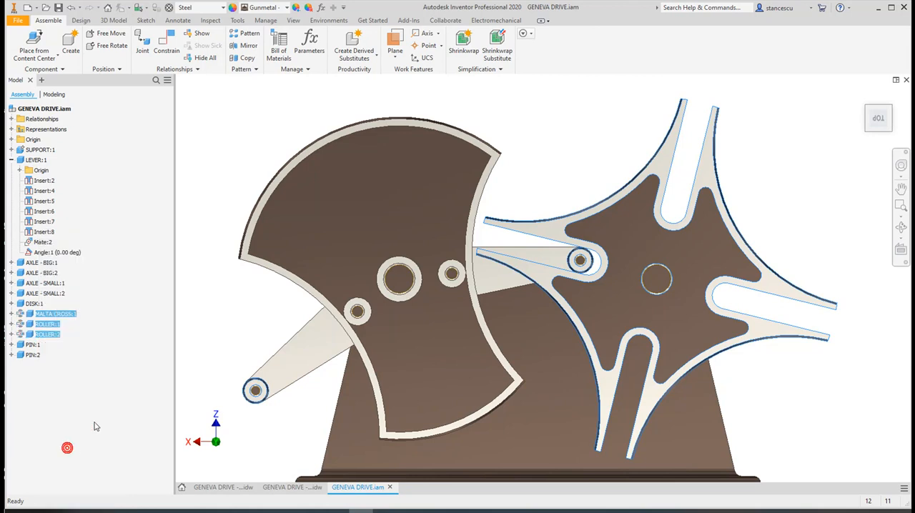
left_click(207, 299)
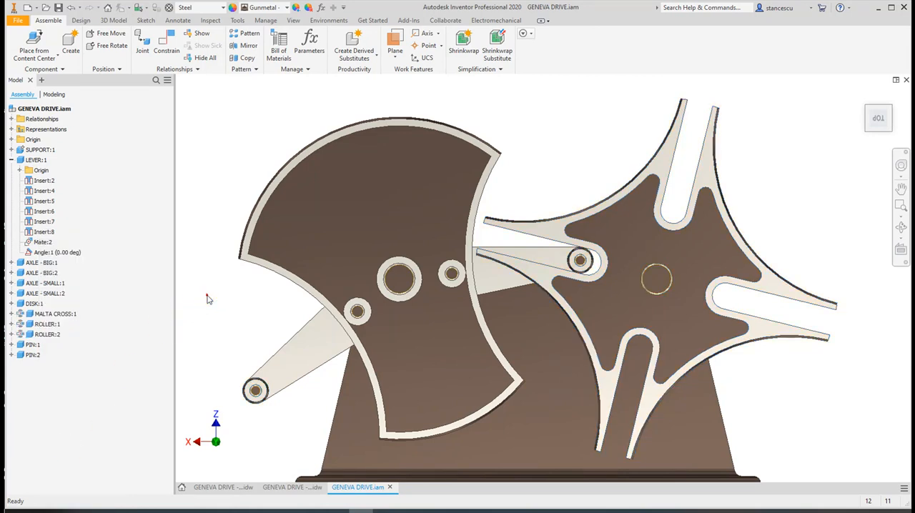
Add the disk to the contact set as well and activate the contact solver
left_click(414, 189)
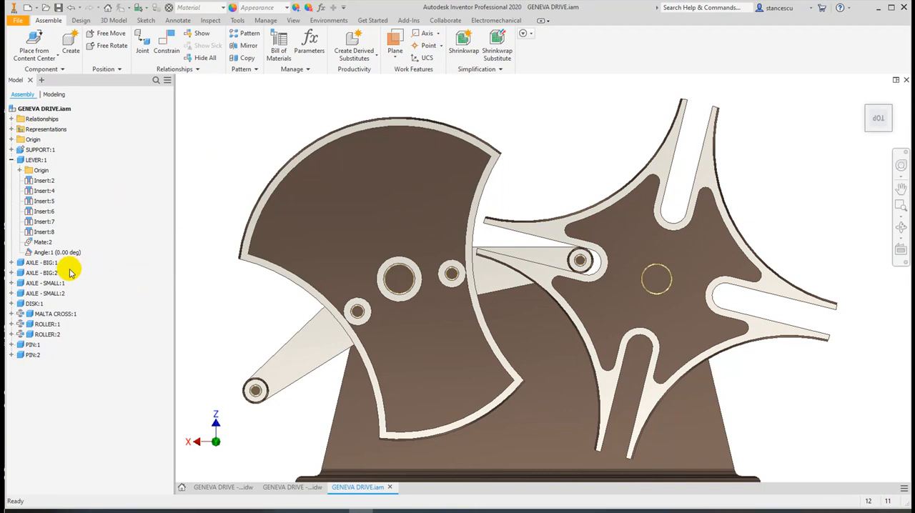
right_click(19, 303)
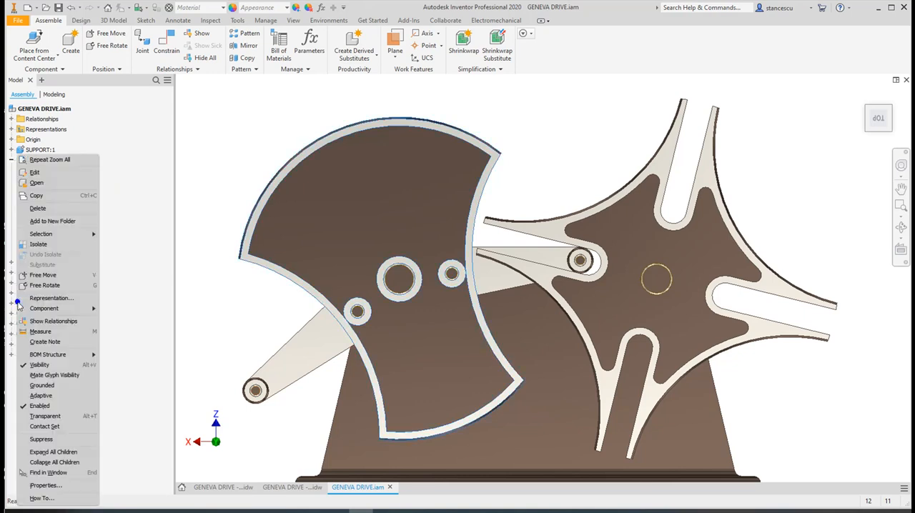
left_click(54, 427)
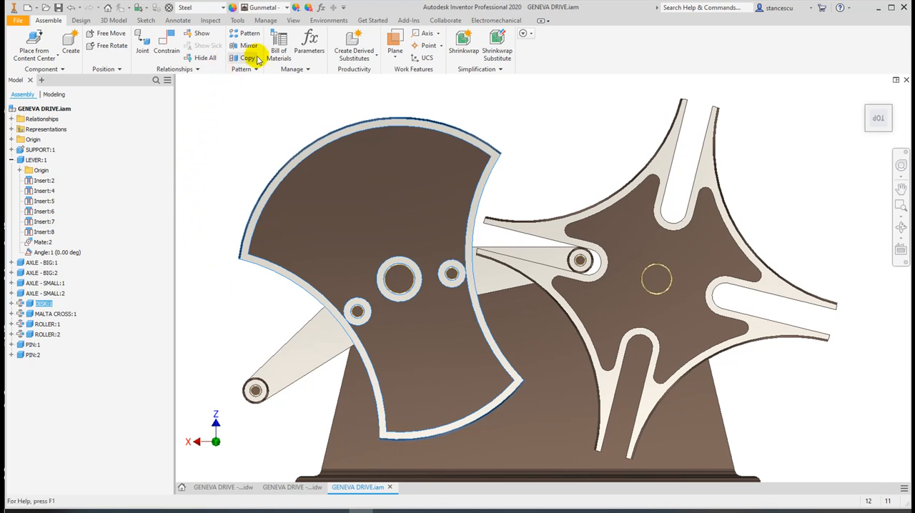
left_click(207, 22)
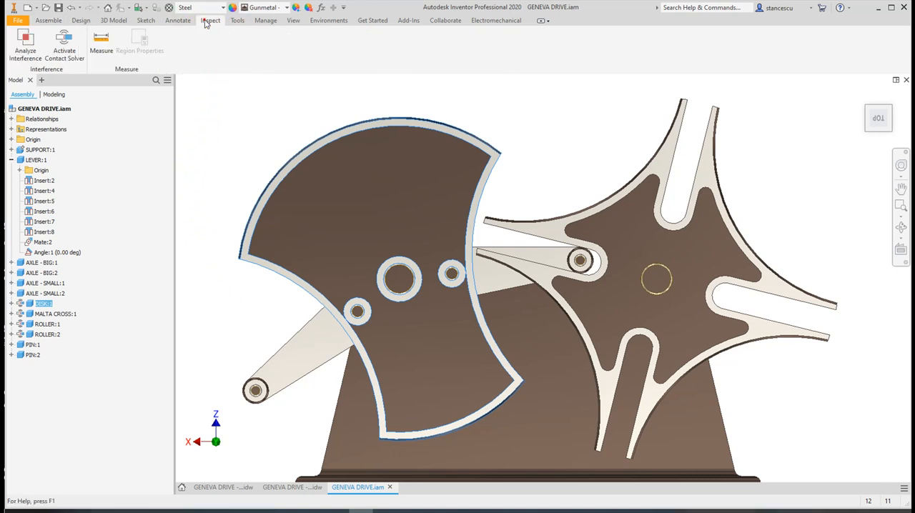
left_click(64, 44)
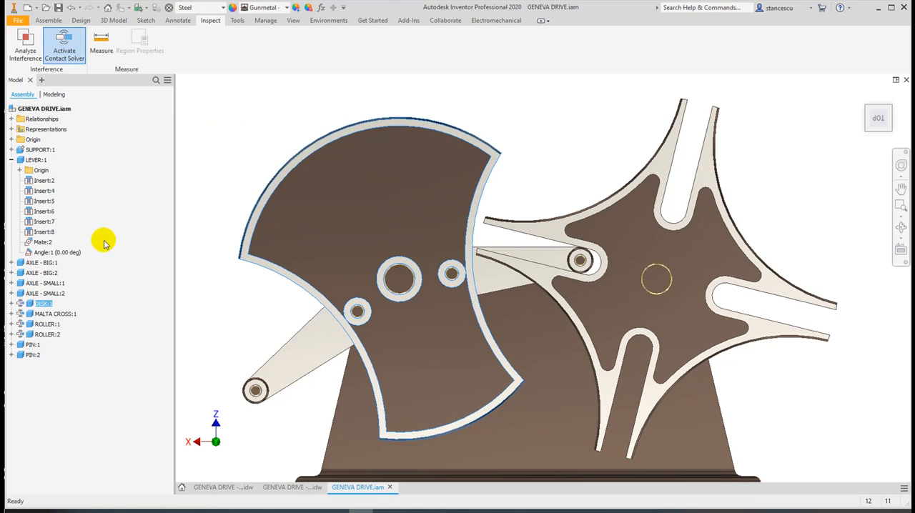
Suppress the lever's Angle:1 constraint, turn the disk by hand to test the contact with the cross, and unsuppress the constraint
right_click(61, 258)
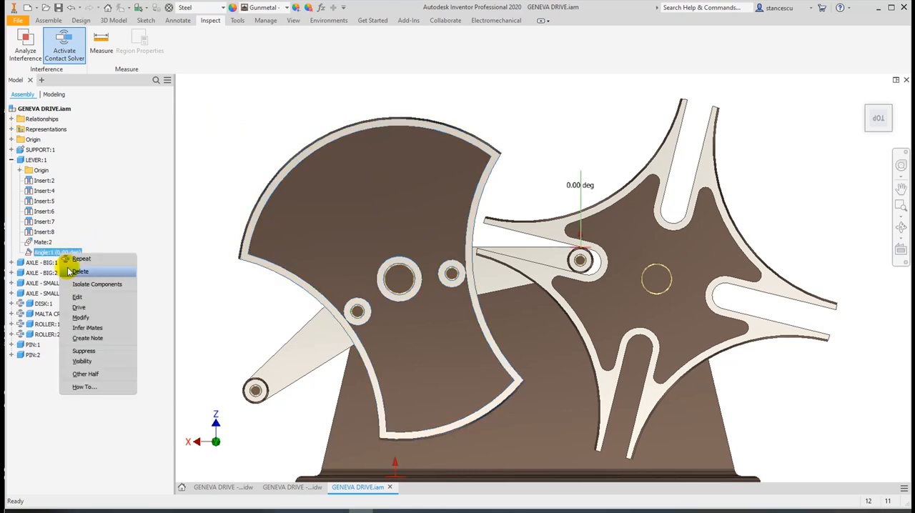
left_click(90, 351)
left_click(542, 144)
mouse_move(492, 161)
left_mouse_down()
mouse_move(431, 116)
mouse_move(467, 126)
mouse_move(490, 159)
left_mouse_up()
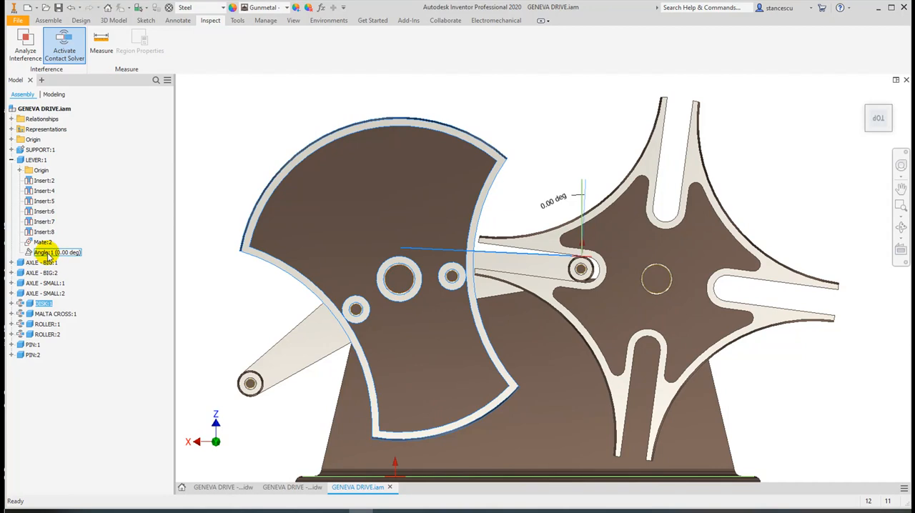
right_click(48, 254)
left_click(71, 349)
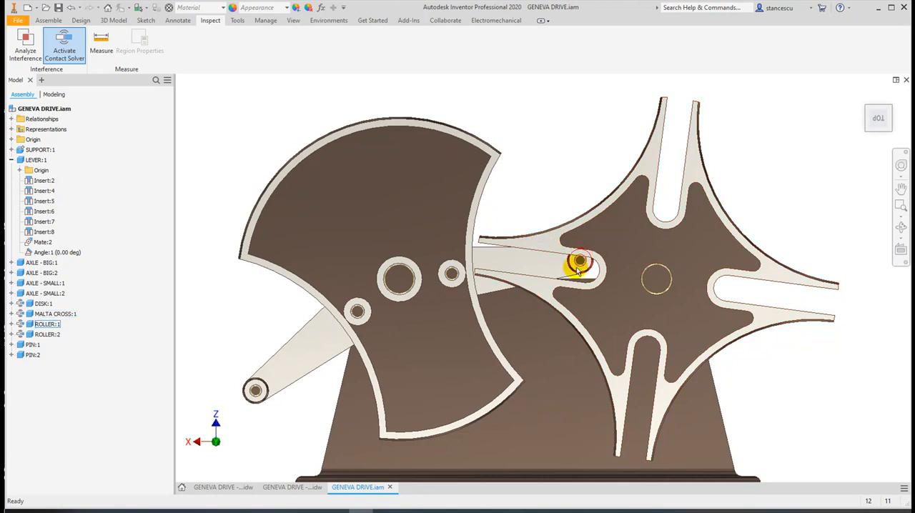
Rotate the Malta cross so that the roller fits inside its slot again, and restore the whole mechanism's top view
scroll(580, 262, "down", 3)
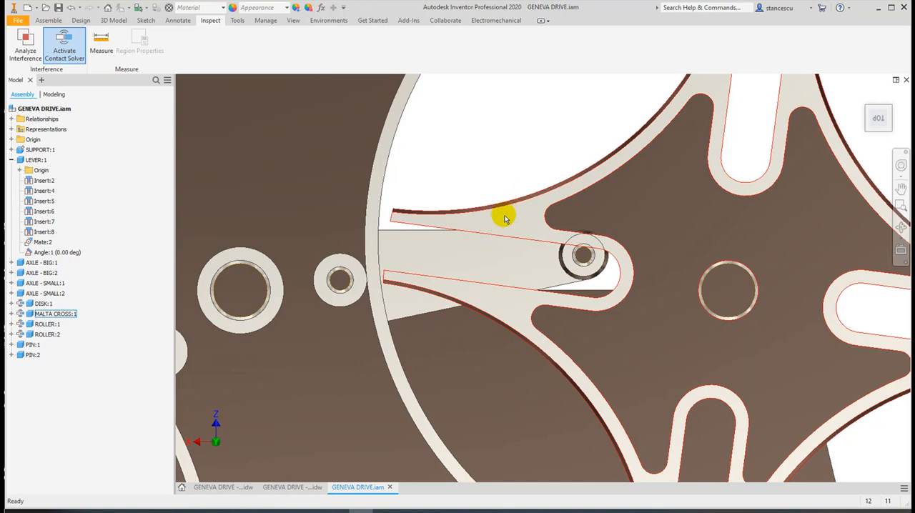
left_click_drag(504, 218, 513, 163)
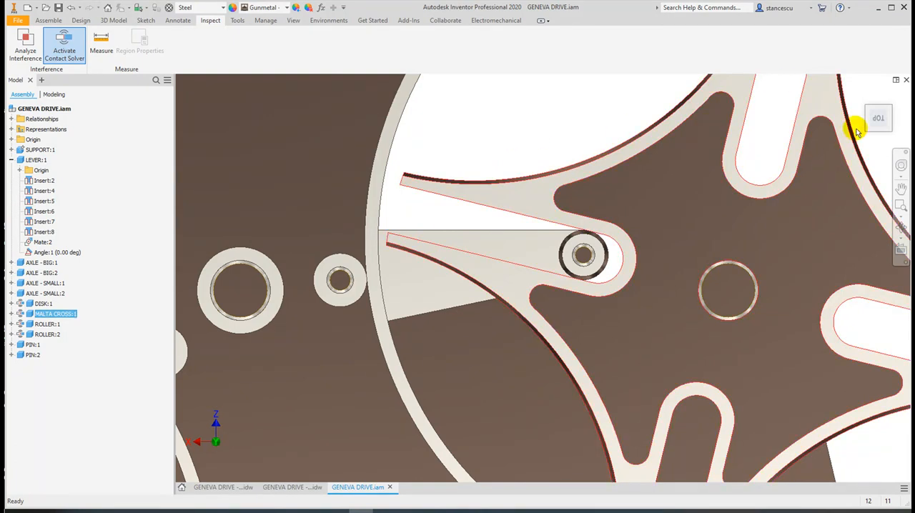
left_click(879, 119)
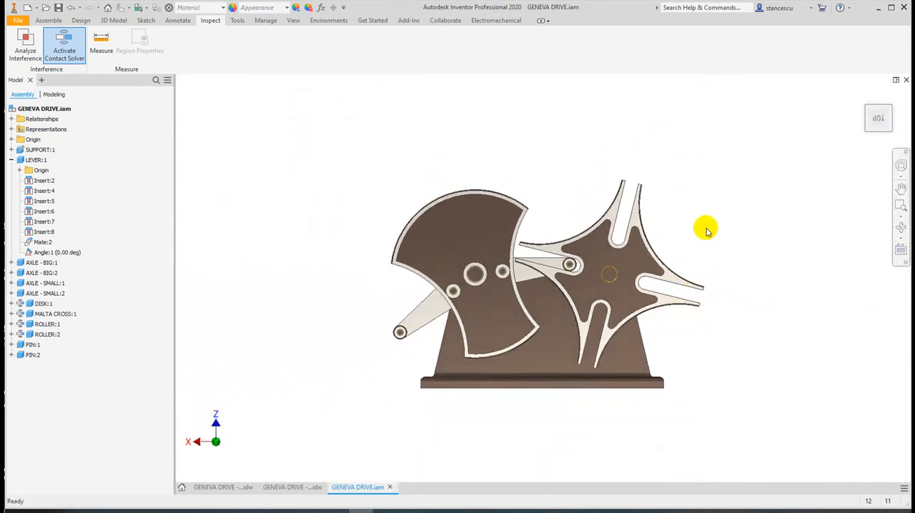
scroll(705, 230, "down", 3)
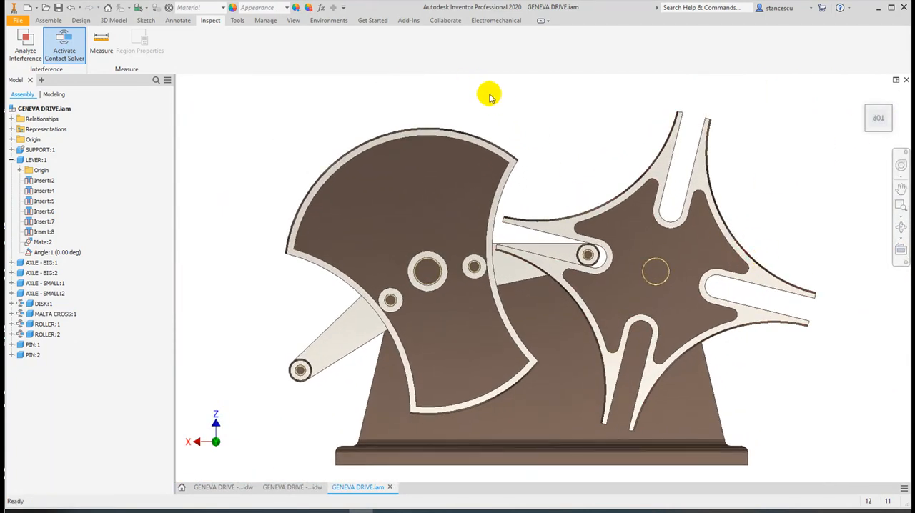
Drive the lever's Angle:1 constraint from 0 to 360 deg forward and in reverse to check the motion, and close the drive dialog
right_click(44, 254)
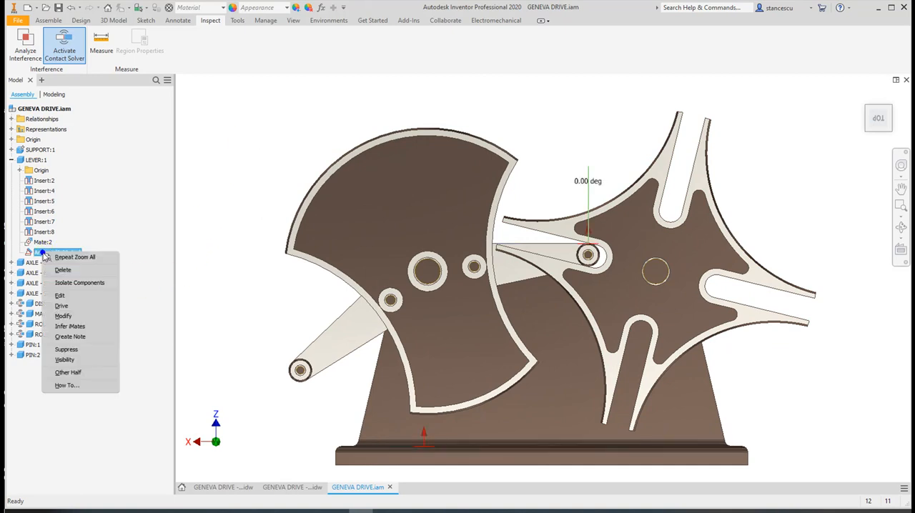
left_click(65, 306)
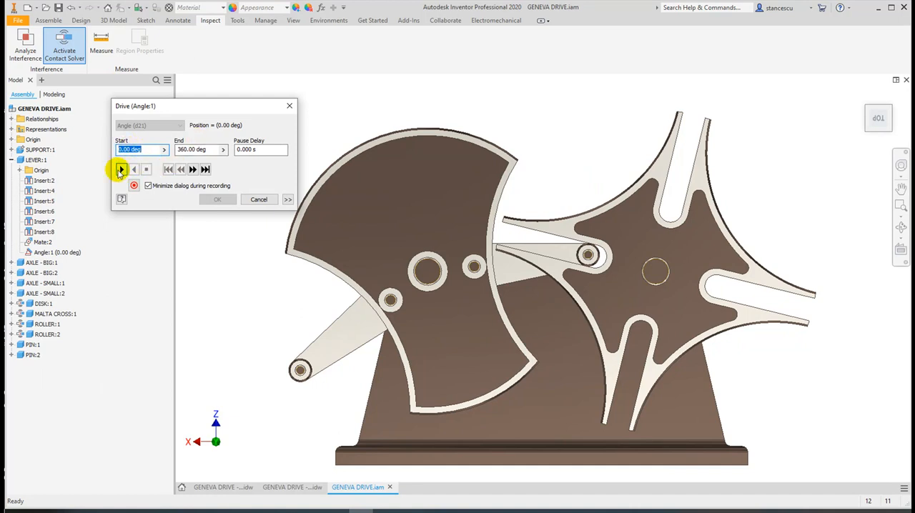
left_click(121, 169)
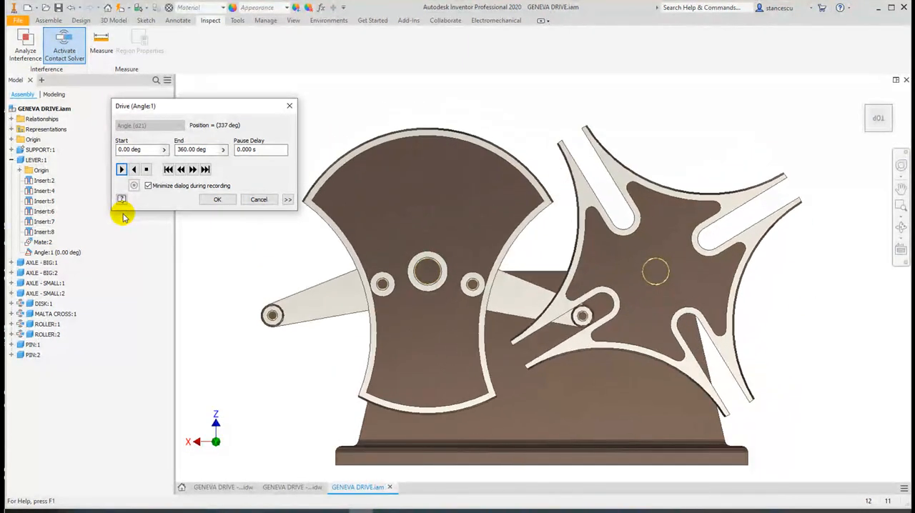
left_click(134, 170)
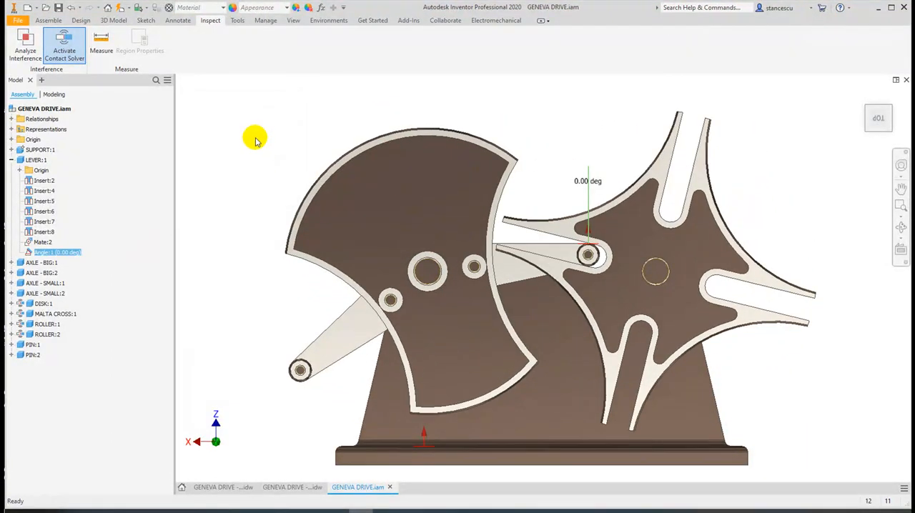
left_click(255, 139)
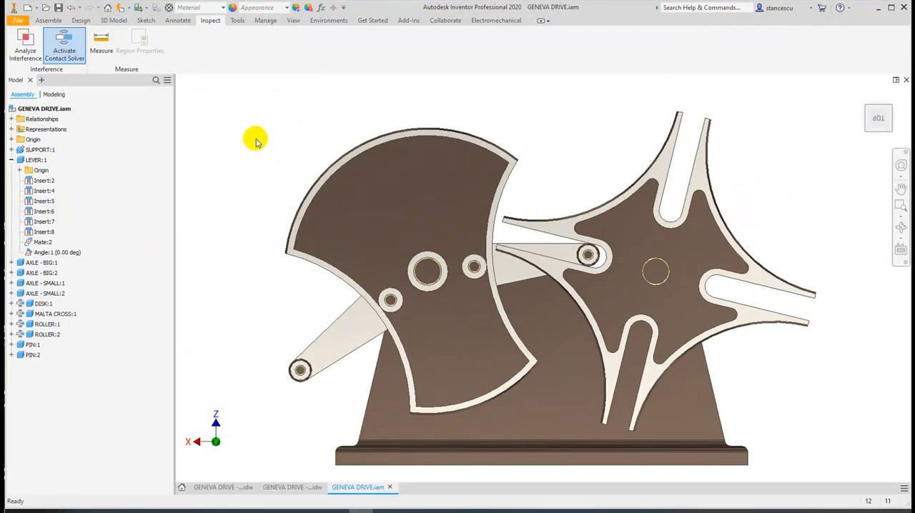